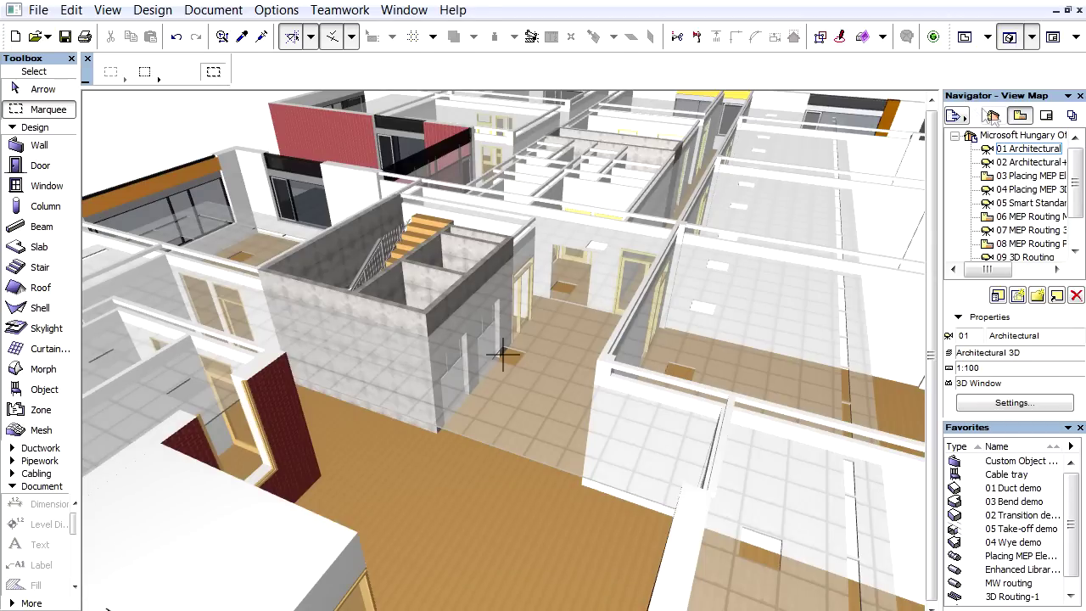
Open the '02 Architectural+MEP' 3D view and orbit and zoom in on the ductwork
{"action": "double_click", "coordinate": [1021, 163]}
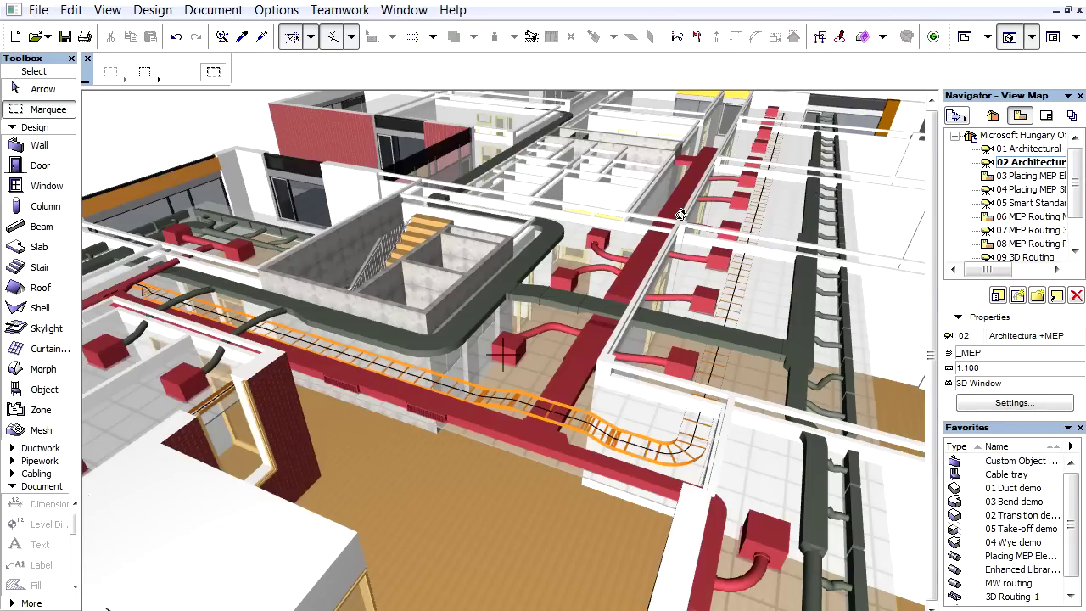
{"action": "mouse_move", "coordinate": [673, 265]}
{"action": "left_mouse_down"}
{"action": "mouse_move", "coordinate": [603, 243]}
{"action": "mouse_move", "coordinate": [708, 259]}
{"action": "mouse_move", "coordinate": [689, 271]}
{"action": "mouse_move", "coordinate": [697, 339]}
{"action": "mouse_move", "coordinate": [742, 355]}
{"action": "mouse_move", "coordinate": [665, 288]}
{"action": "left_mouse_up"}
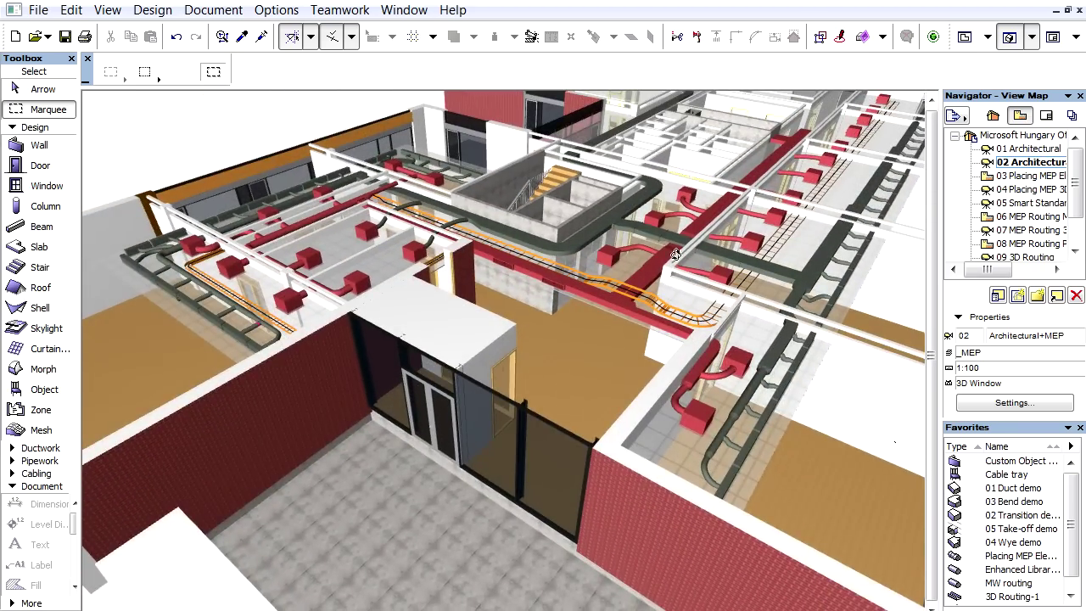
{"action": "scroll", "coordinate": [665, 289], "scroll_direction": "up", "scroll_amount": 2}
{"action": "scroll", "coordinate": [670, 287], "scroll_direction": "up", "scroll_amount": 1}
{"action": "scroll", "coordinate": [680, 285], "scroll_direction": "up", "scroll_amount": 1}
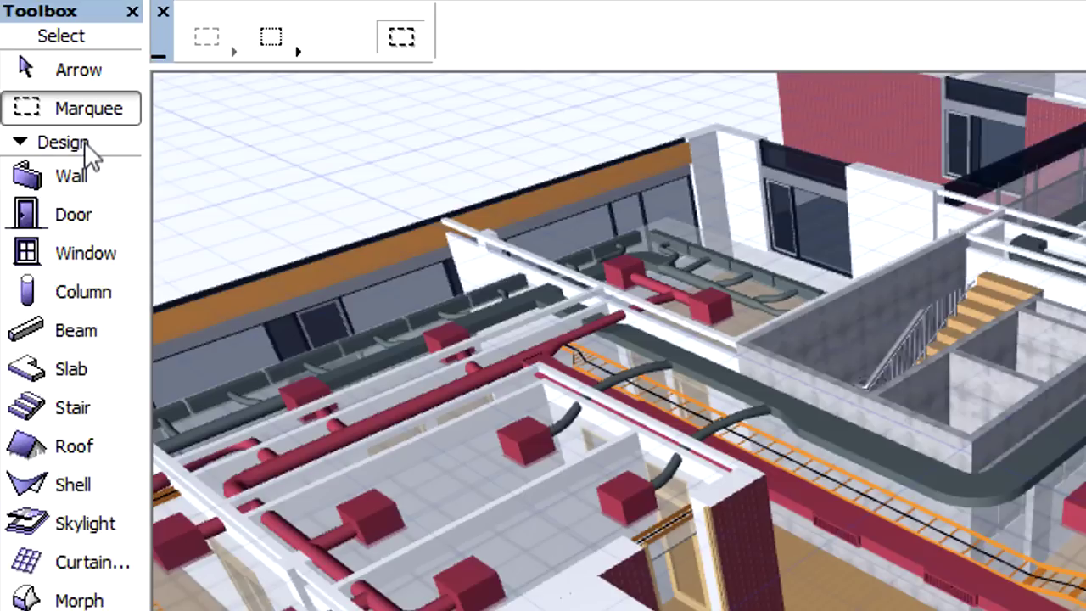
Show the Ductwork, Pipework and Cabling tool groups and open the '03 Placing MEP Elements' plan
{"action": "left_click", "coordinate": [63, 143]}
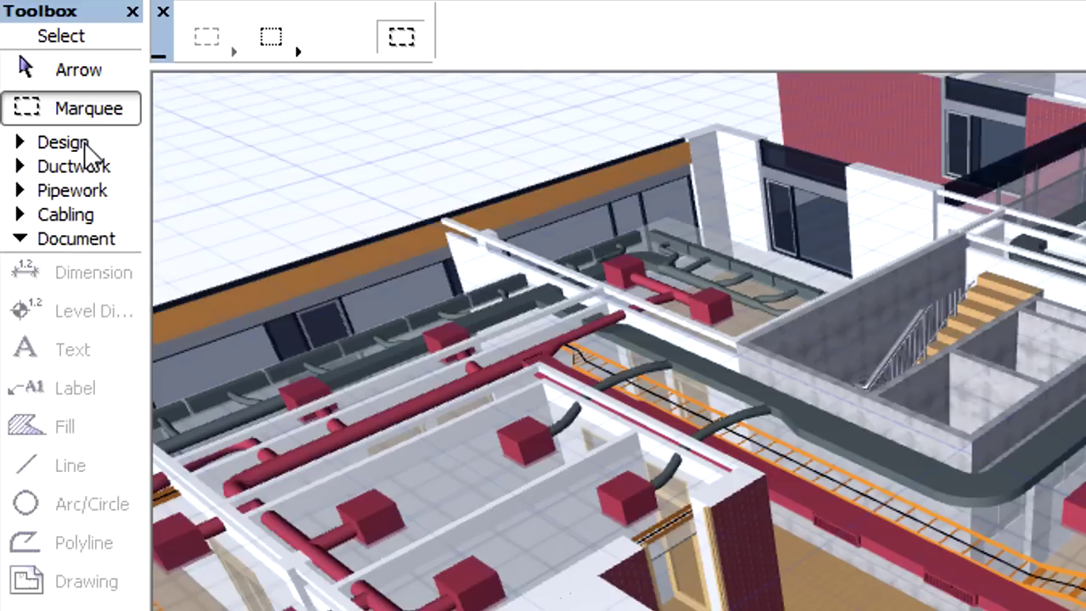
{"action": "left_click", "coordinate": [102, 168]}
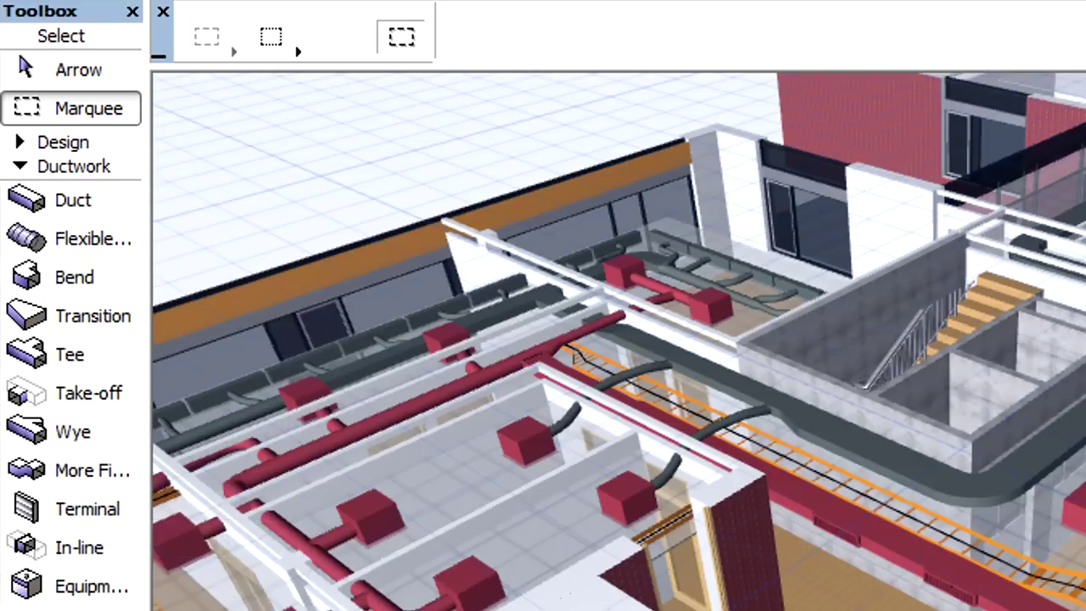
{"action": "left_click", "coordinate": [72, 609]}
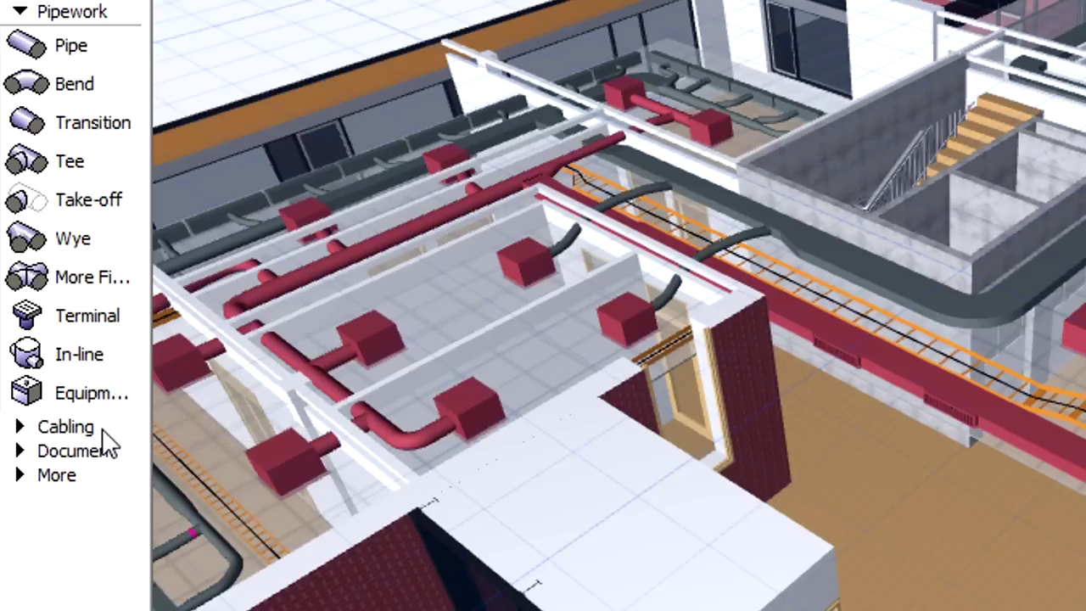
{"action": "left_click", "coordinate": [102, 433]}
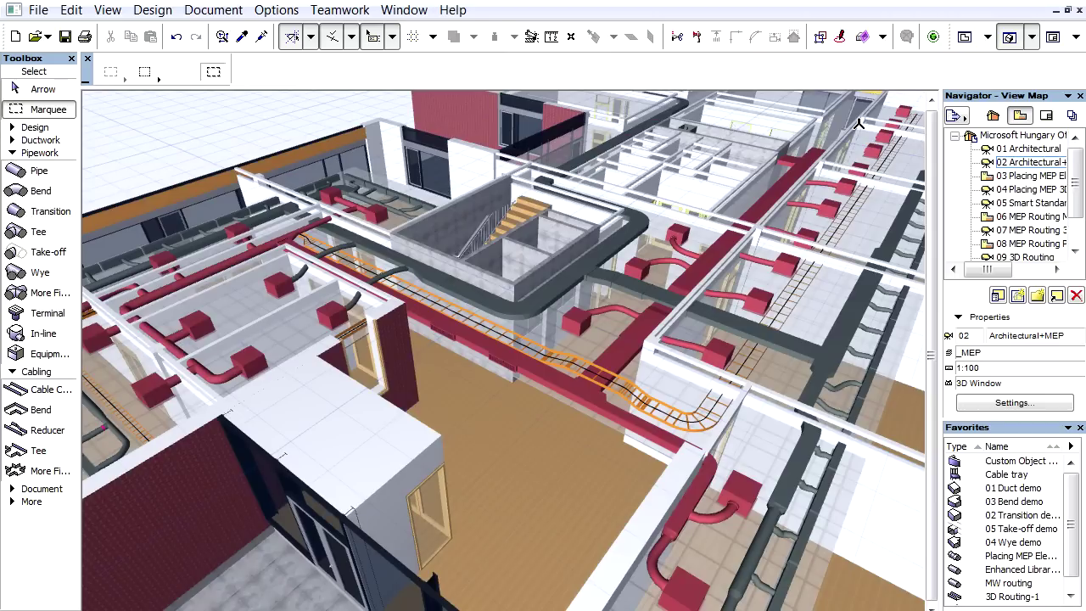
{"action": "double_click", "coordinate": [1035, 178]}
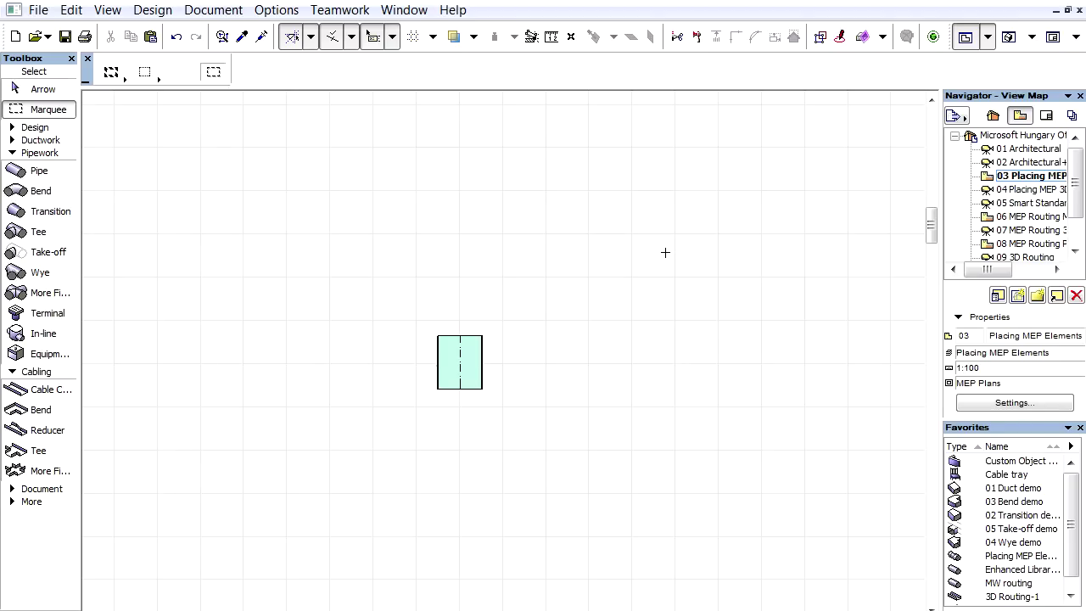
Add a straight duct segment from the existing duct's top end
{"action": "left_click", "coordinate": [12, 140]}
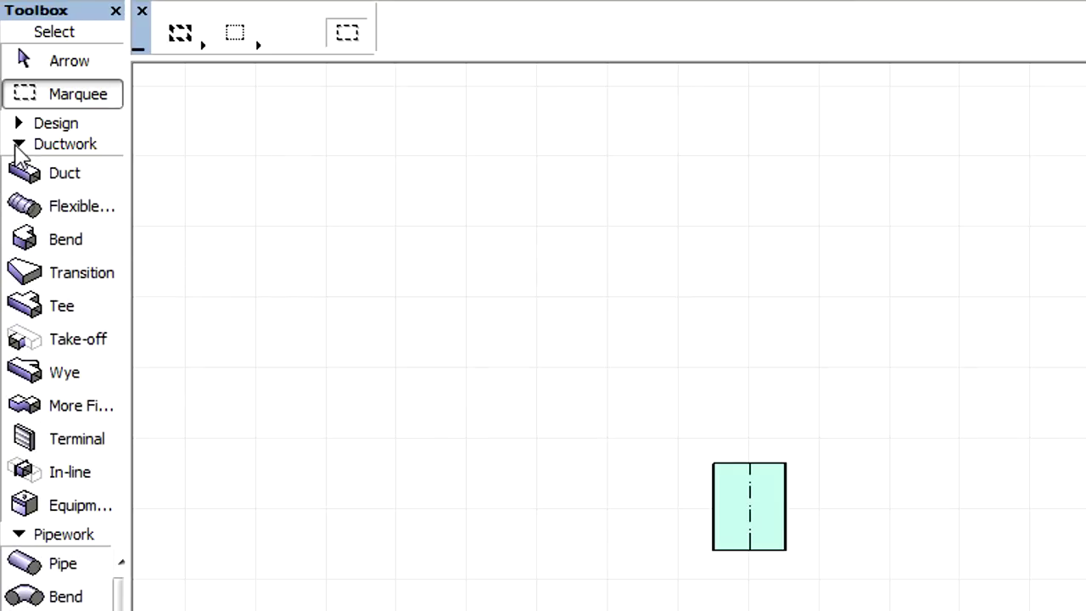
{"action": "left_click", "coordinate": [85, 180]}
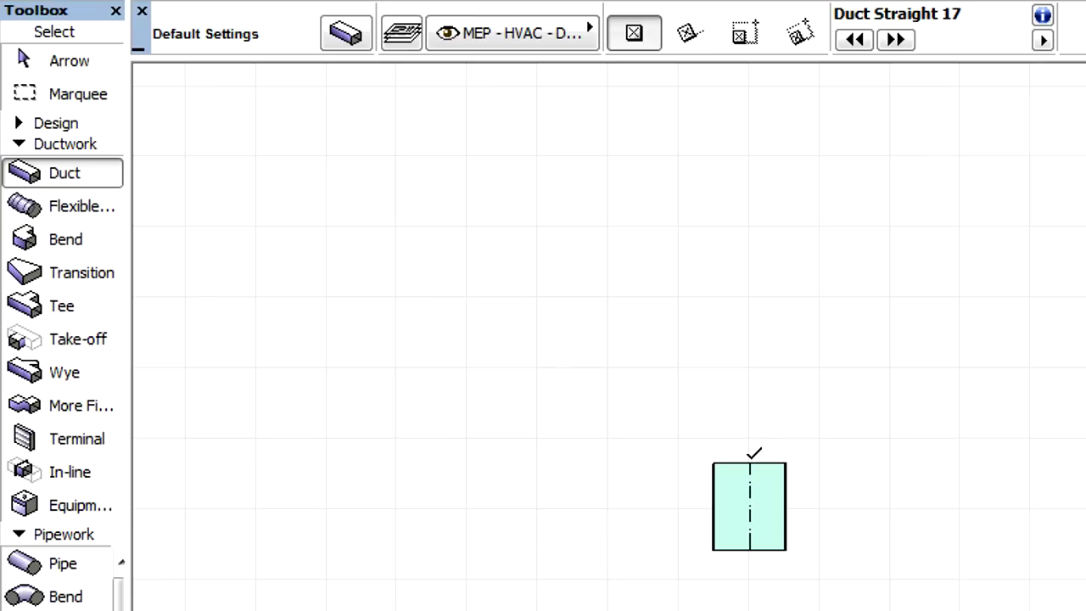
{"action": "left_click", "coordinate": [750, 459]}
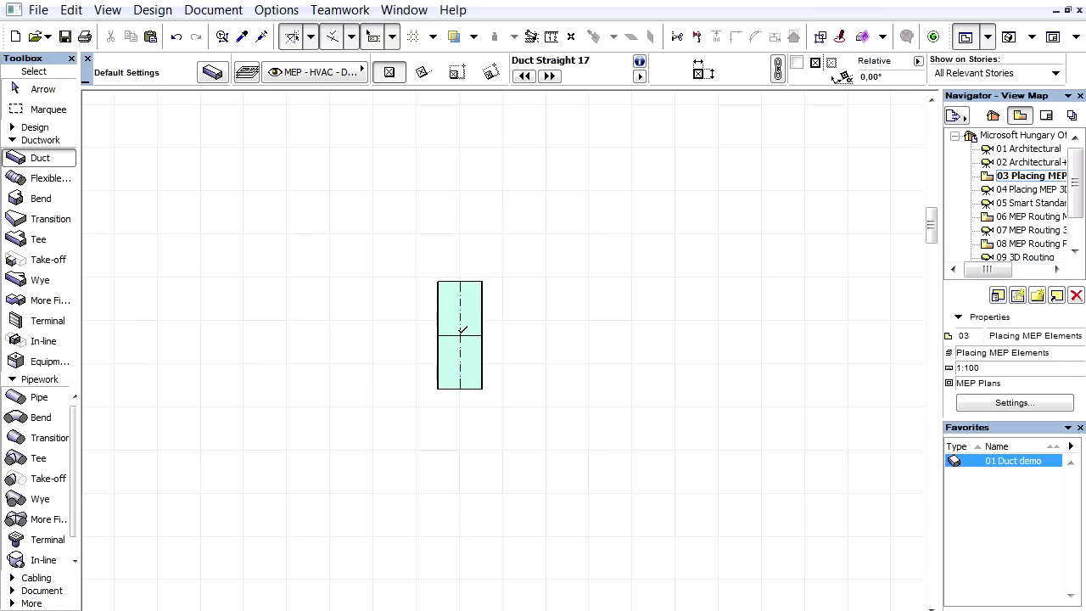
Check the three-segment duct run in 3D, then return to the floor plan
{"action": "key", "text": "F3"}
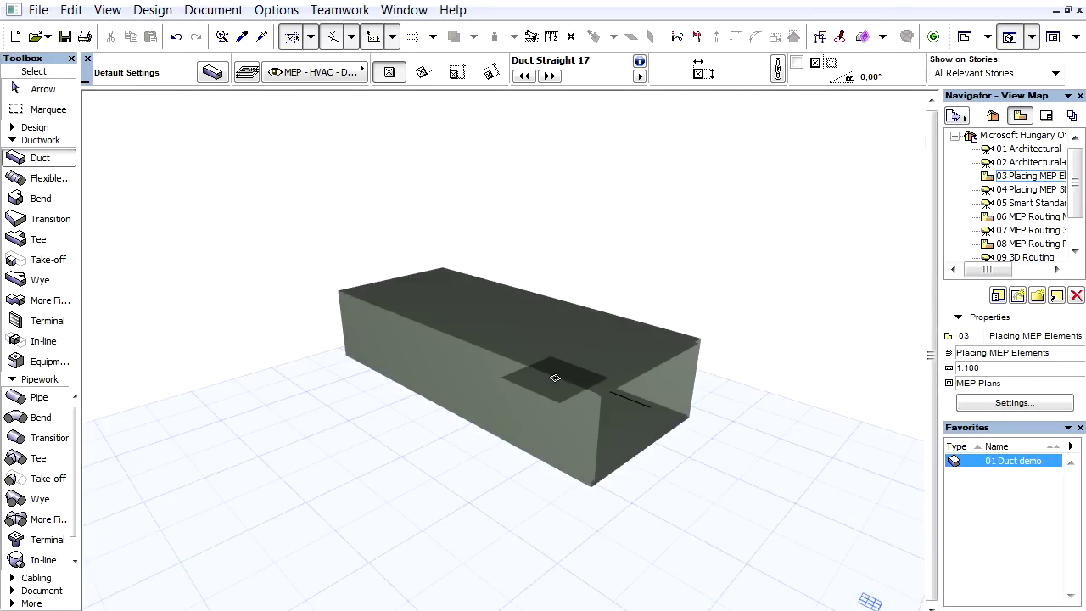
{"action": "left_click", "coordinate": [613, 399]}
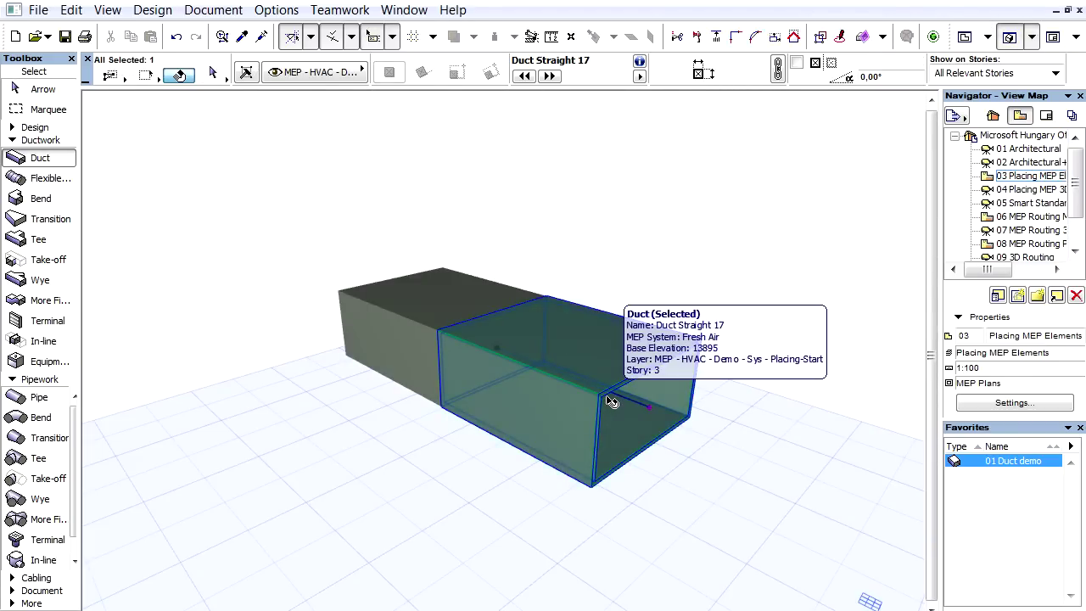
{"action": "left_click", "coordinate": [410, 357], "text": "shift"}
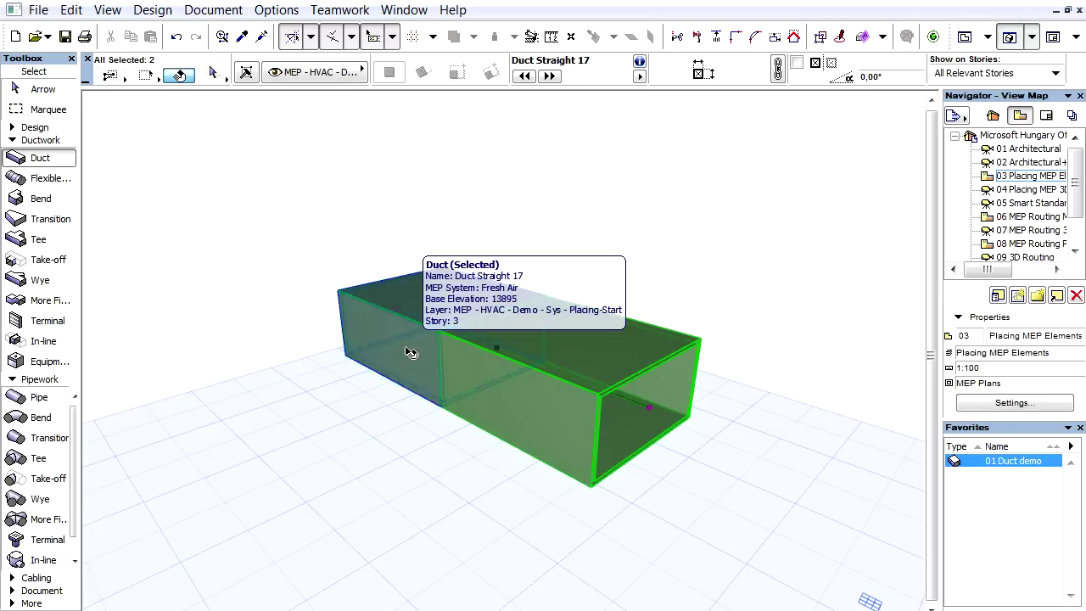
{"action": "key", "text": "Escape"}
{"action": "key", "text": "F2"}
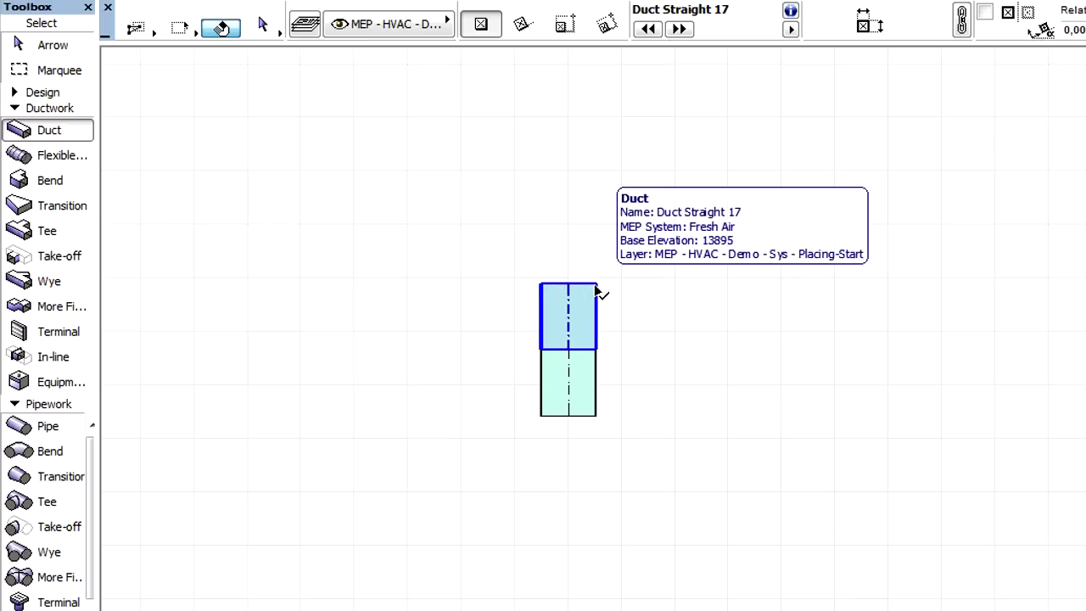
{"action": "left_click", "coordinate": [597, 291]}
{"action": "scroll", "coordinate": [562, 285], "scroll_direction": "up", "scroll_amount": 2}
{"action": "scroll", "coordinate": [561, 285], "scroll_direction": "up", "scroll_amount": 2}
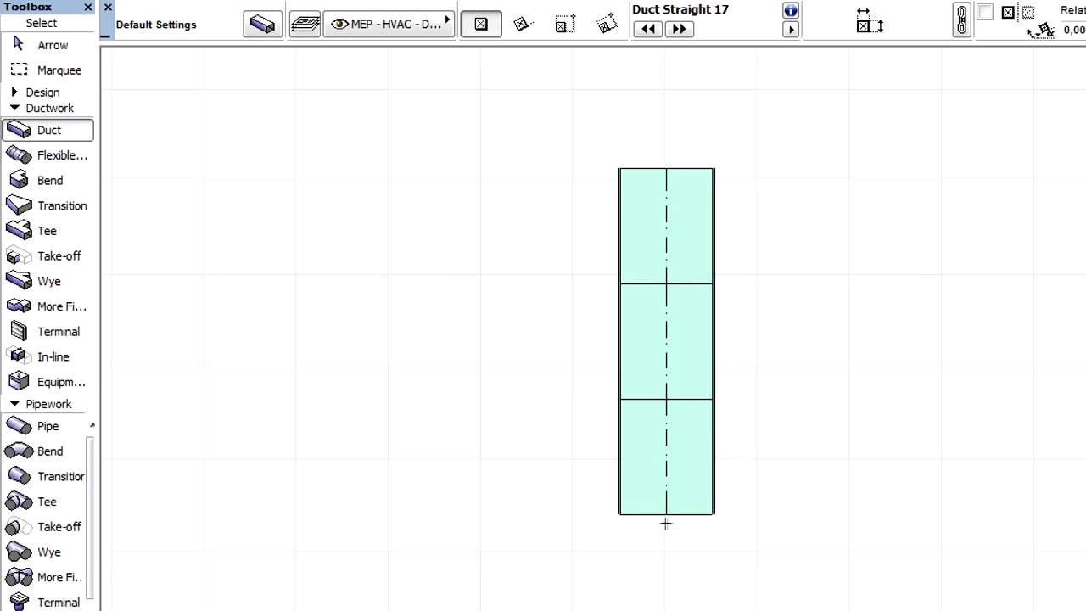
Add a fourth duct segment below the run, then review the Transition tool's default settings
{"action": "left_click", "coordinate": [668, 510]}
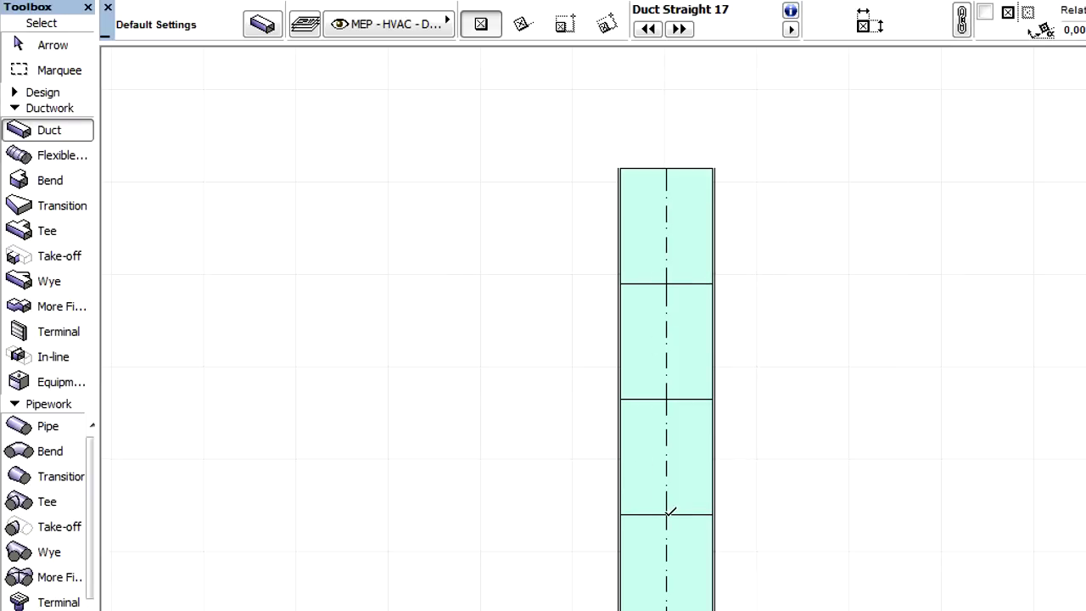
{"action": "left_click", "coordinate": [88, 212]}
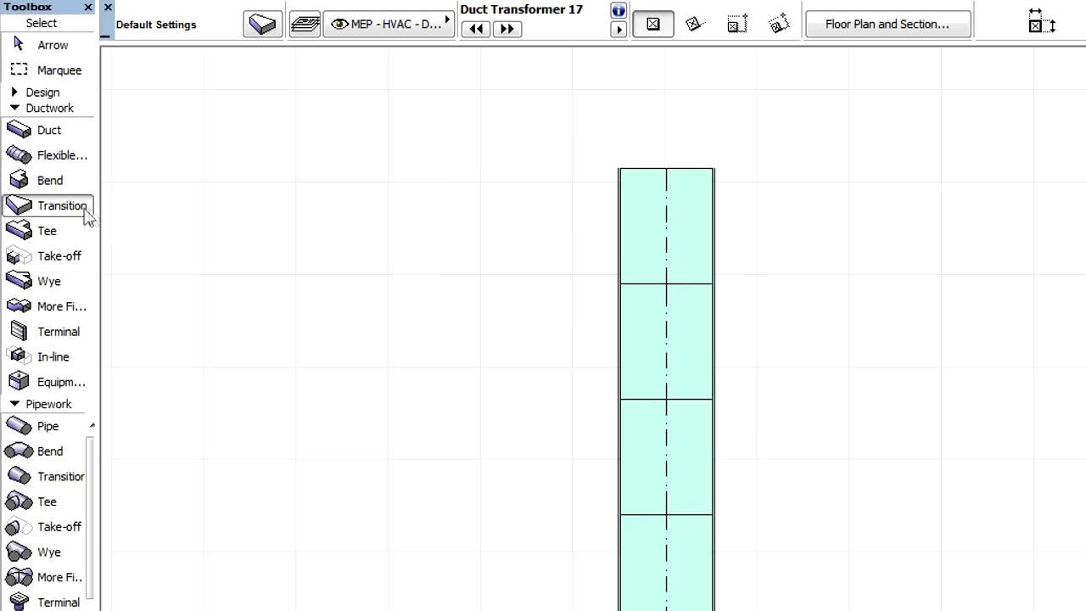
{"action": "left_click", "coordinate": [261, 23]}
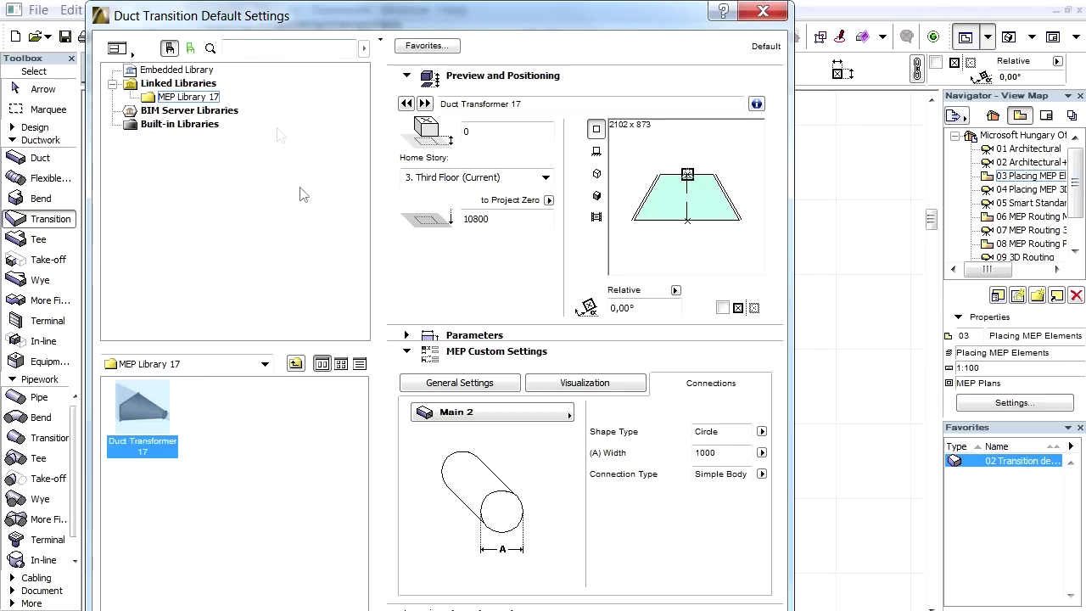
{"action": "left_click", "coordinate": [497, 384]}
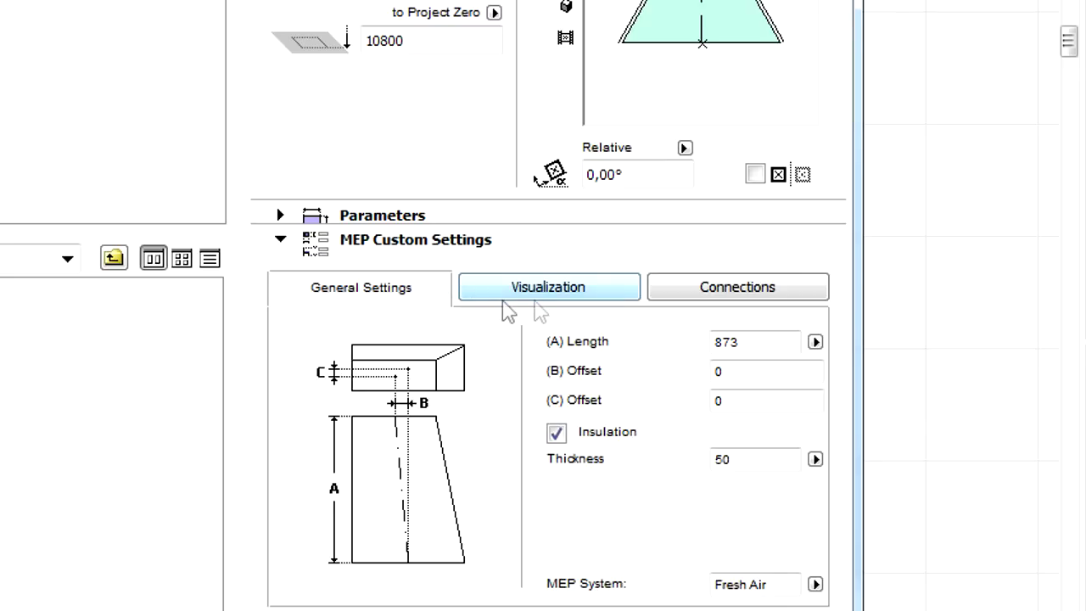
{"action": "left_click", "coordinate": [604, 291]}
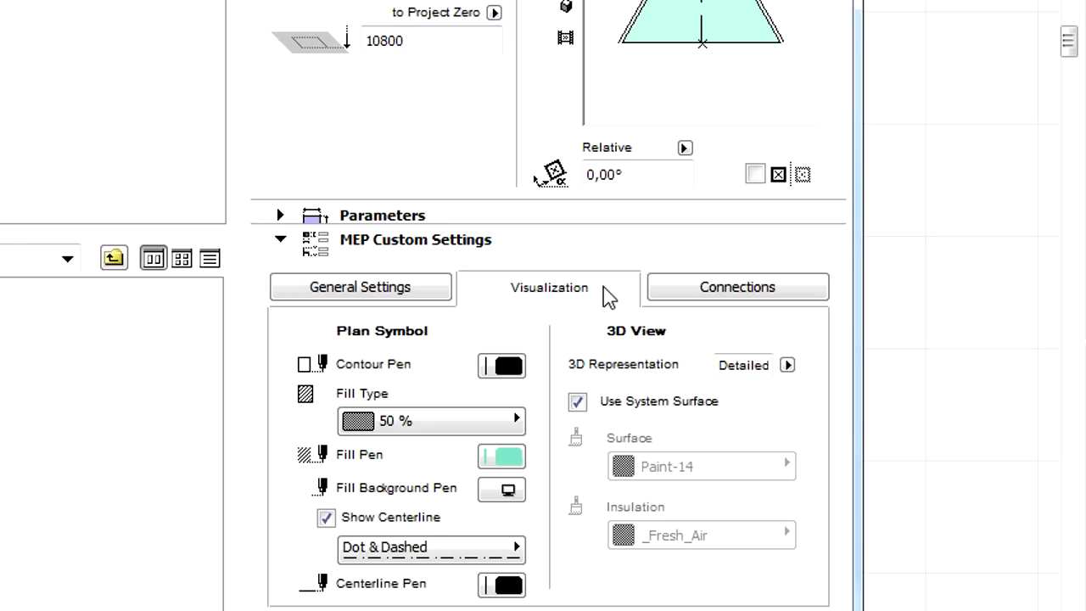
{"action": "left_click", "coordinate": [800, 295]}
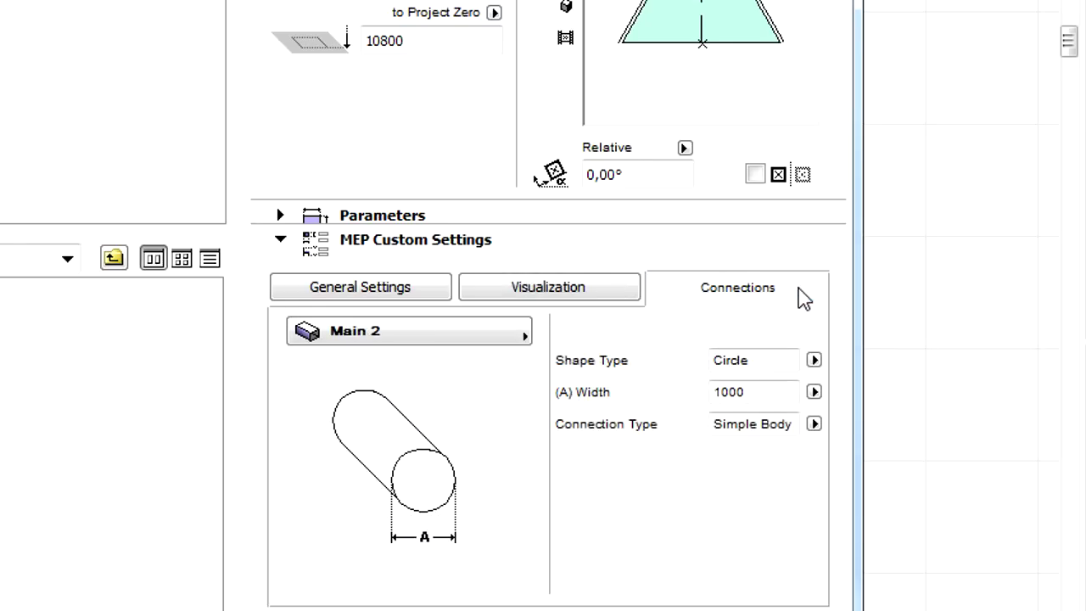
{"action": "left_click", "coordinate": [503, 337]}
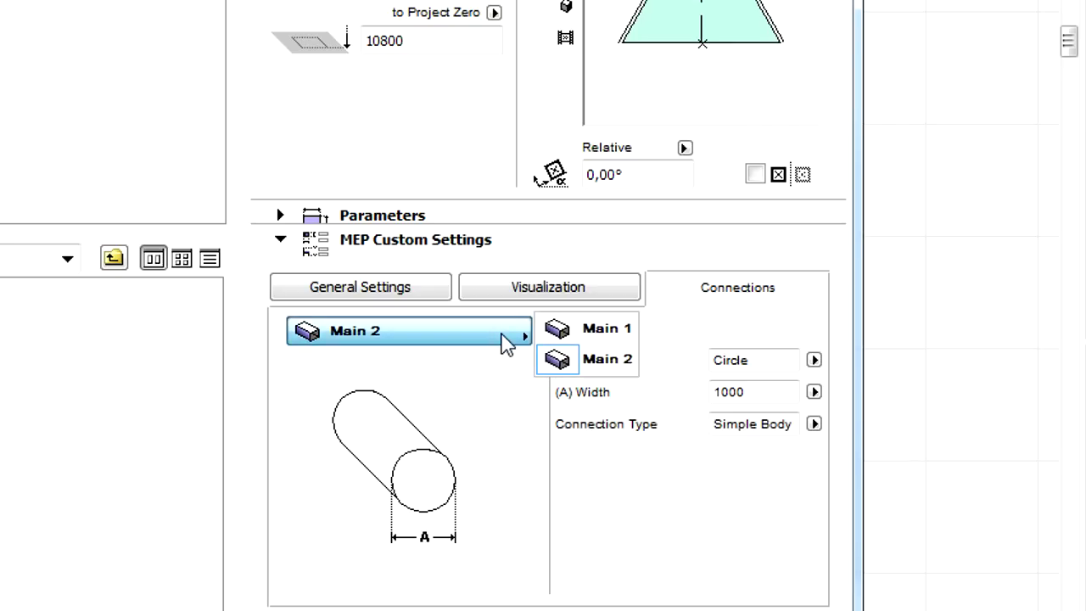
{"action": "left_click", "coordinate": [614, 335]}
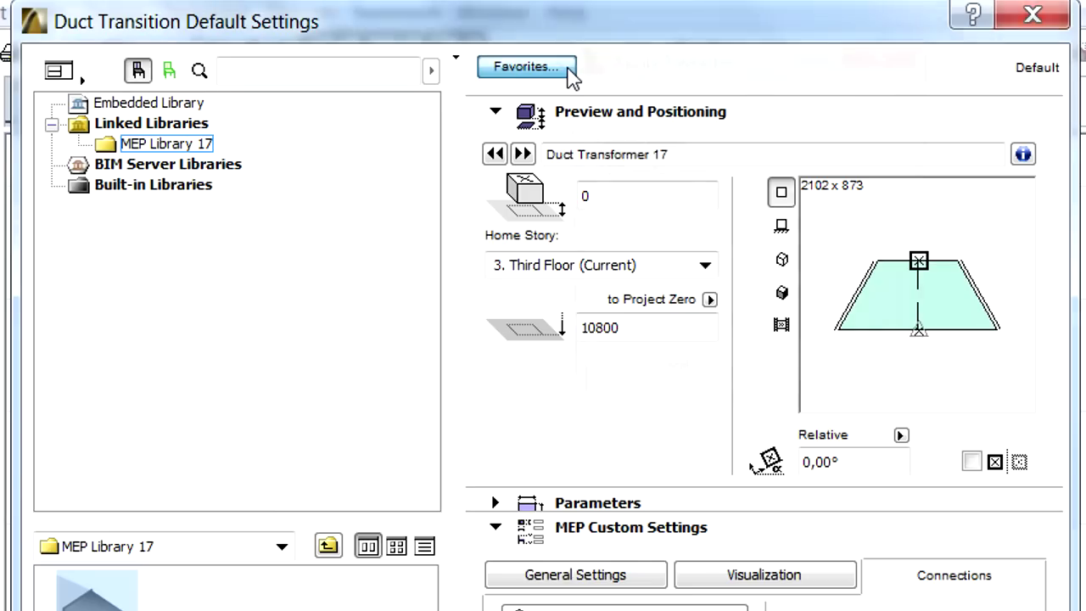
Load the '02 Transition demo' favourite as the transition defaults and confirm
{"action": "left_click", "coordinate": [543, 66]}
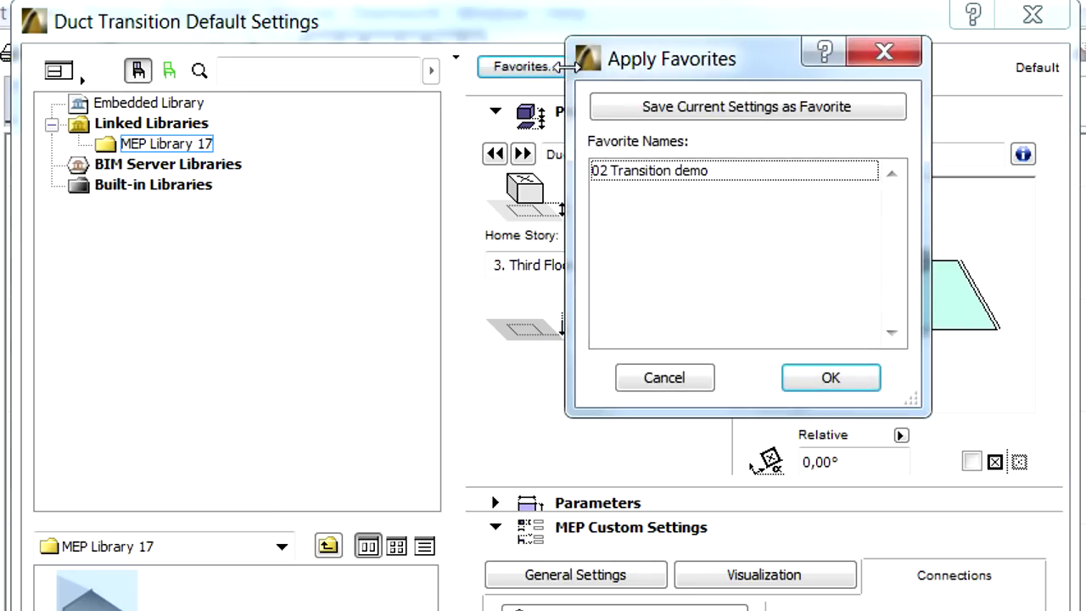
{"action": "left_click", "coordinate": [719, 178]}
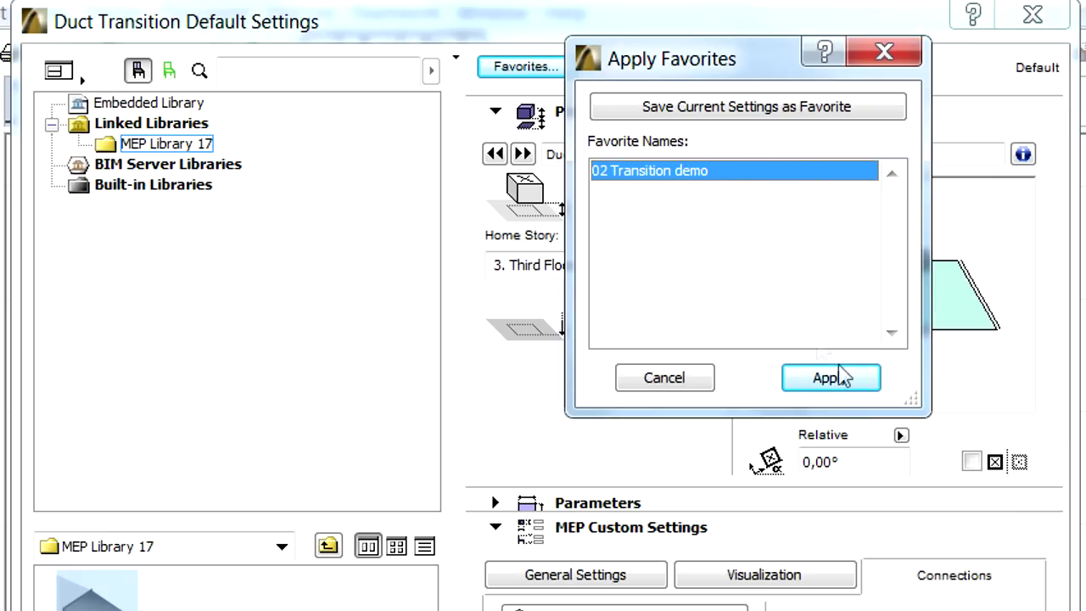
{"action": "left_click", "coordinate": [865, 381]}
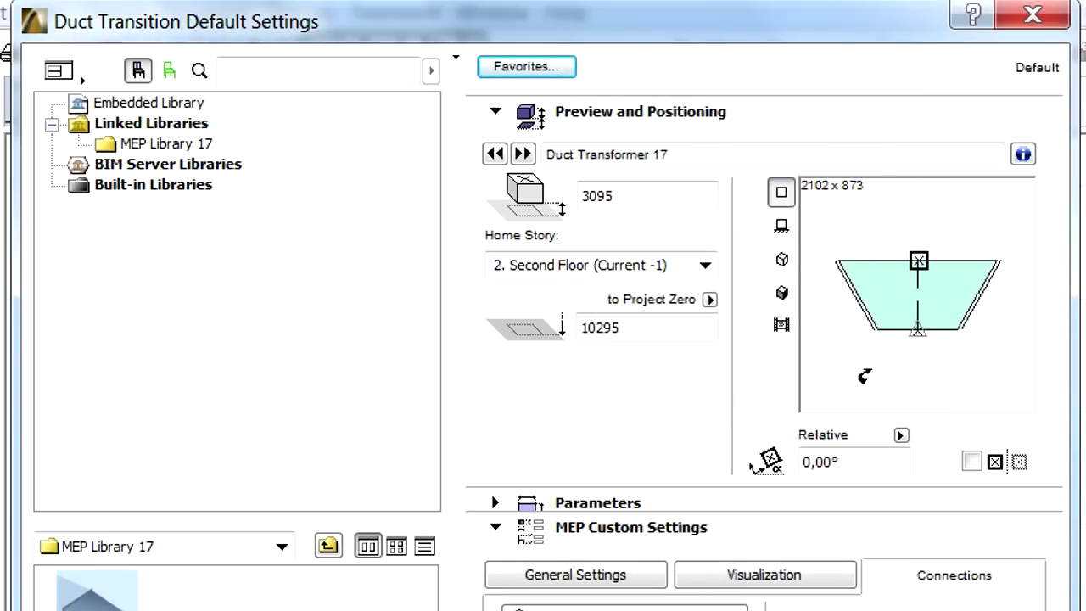
{"action": "key", "text": "Return"}
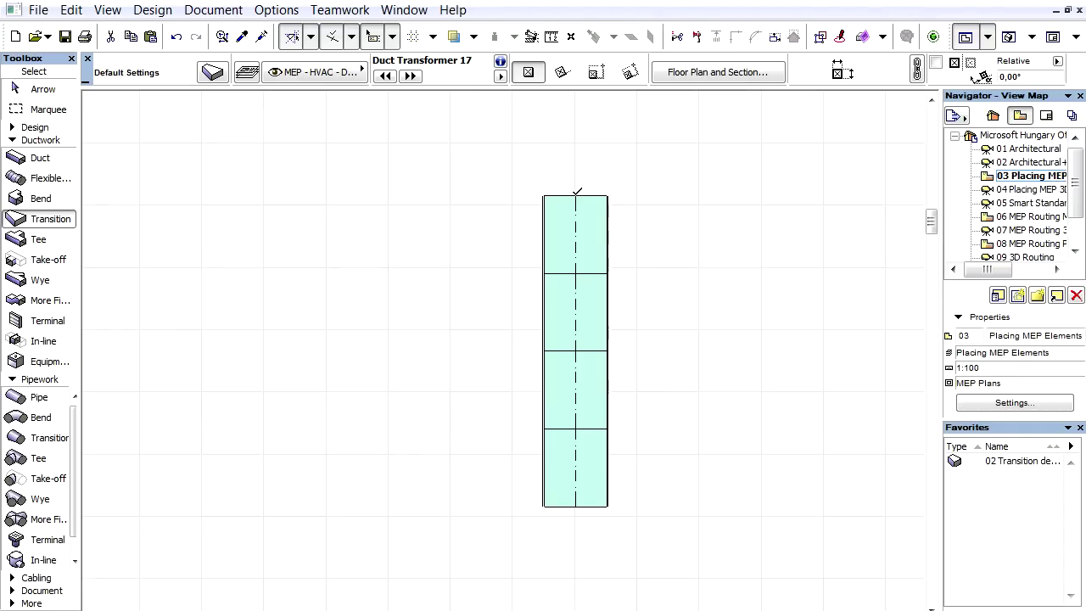
Place the transition on the duct end and extend it with a straight duct in 3D
{"action": "left_click", "coordinate": [577, 191]}
{"action": "double_click", "coordinate": [1052, 190]}
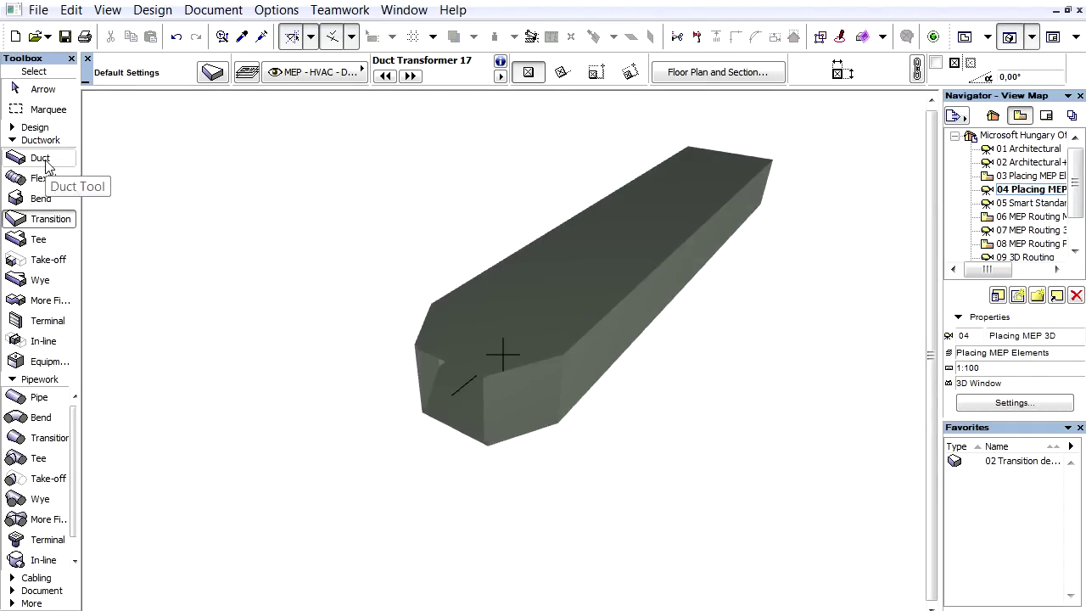
{"action": "left_click", "coordinate": [46, 161]}
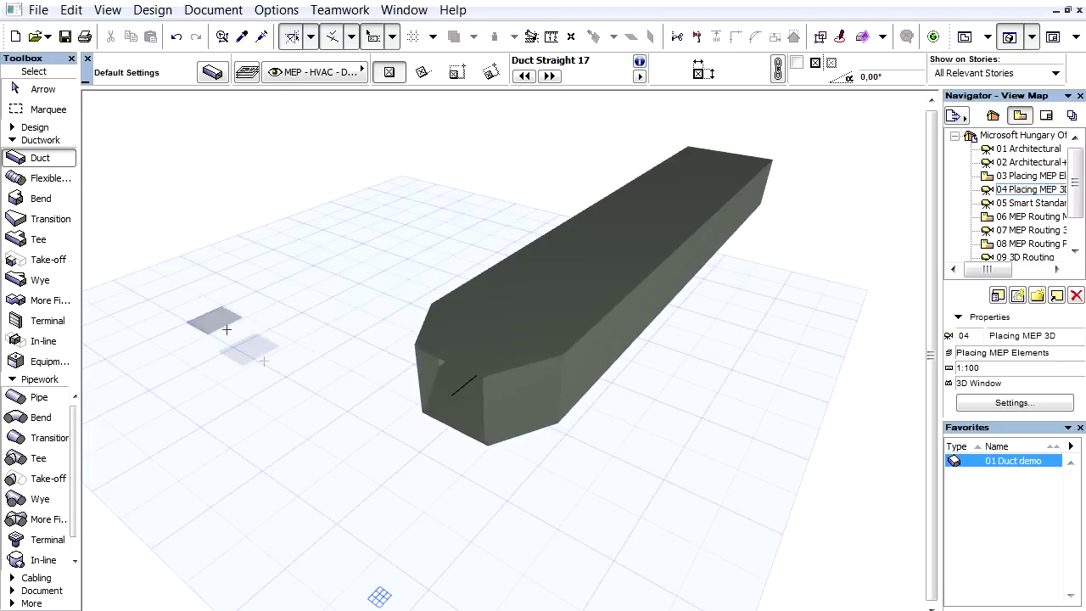
{"action": "left_click", "coordinate": [455, 393]}
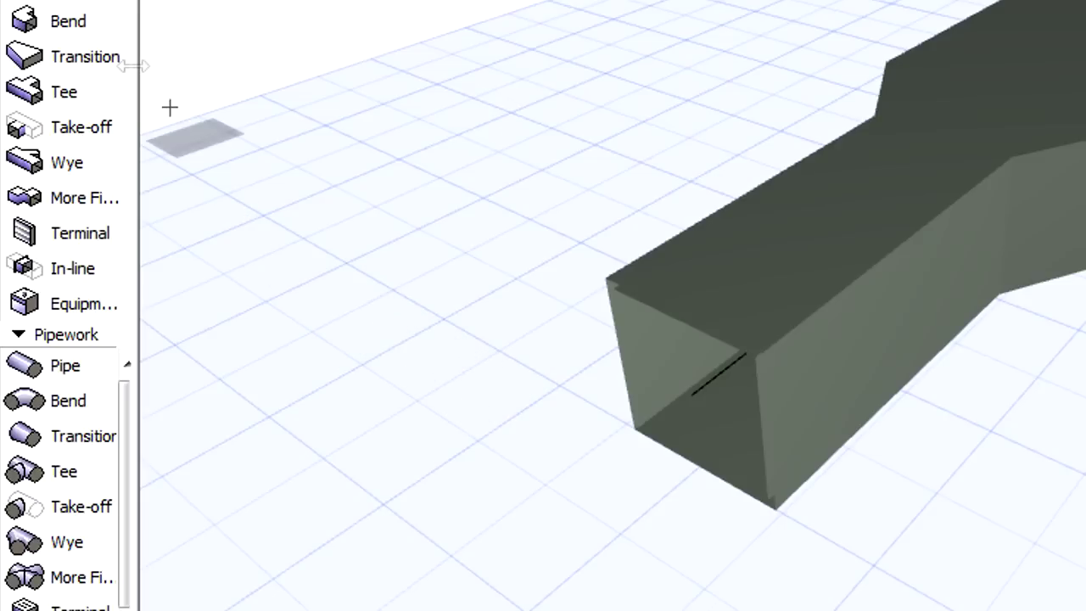
Place a bend at the duct's open end
{"action": "left_click", "coordinate": [101, 28]}
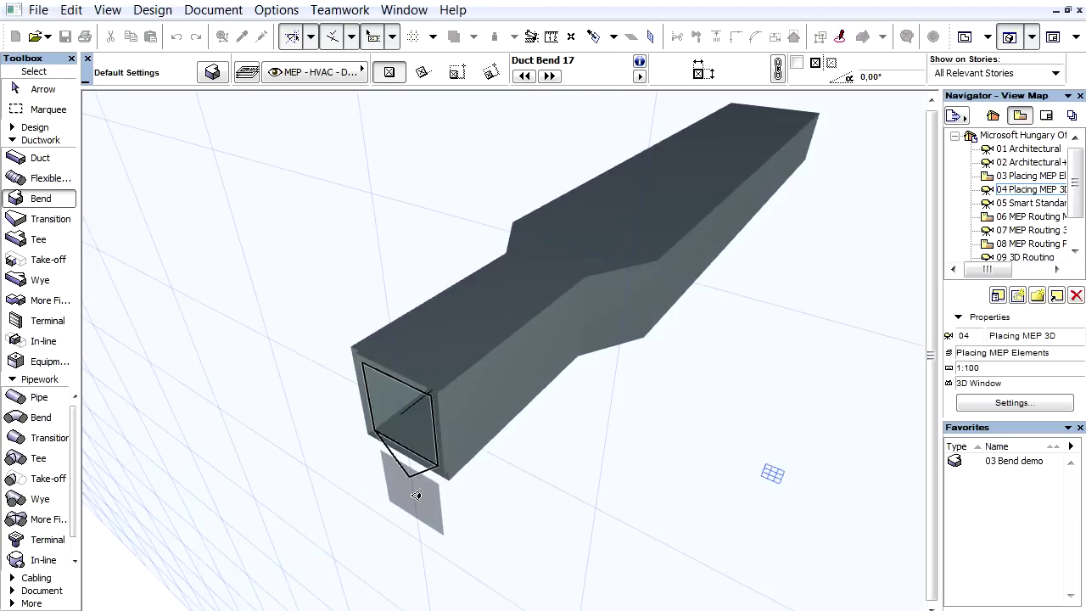
{"action": "left_click", "coordinate": [416, 496]}
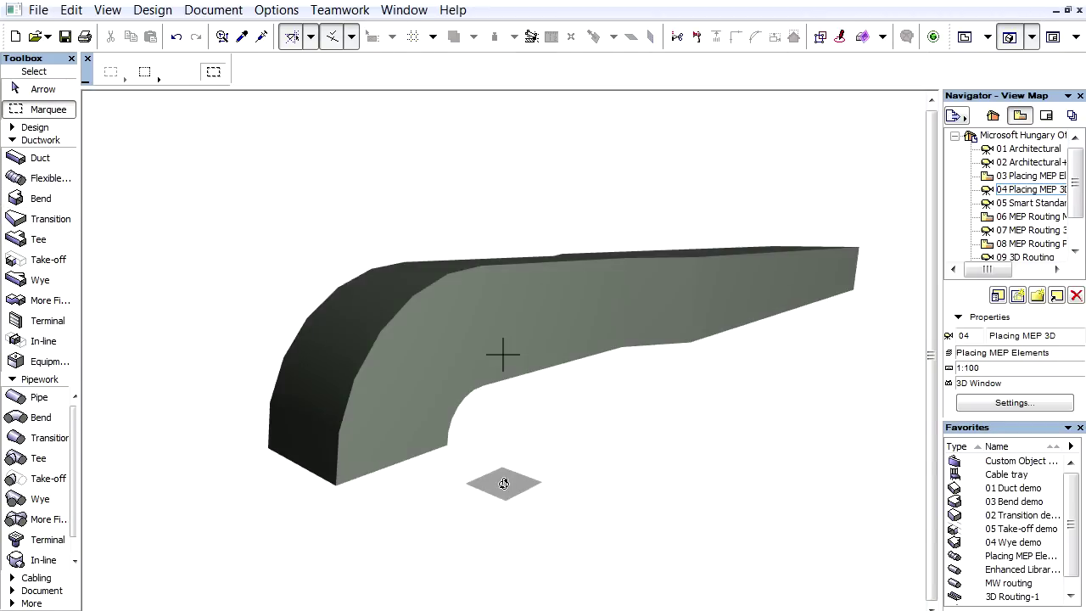
{"action": "mouse_move", "coordinate": [503, 483]}
{"action": "middle_mouse_down", "text": "shift"}
{"action": "mouse_move", "coordinate": [484, 368]}
{"action": "mouse_move", "coordinate": [520, 411]}
{"action": "middle_mouse_up", "text": "shift"}
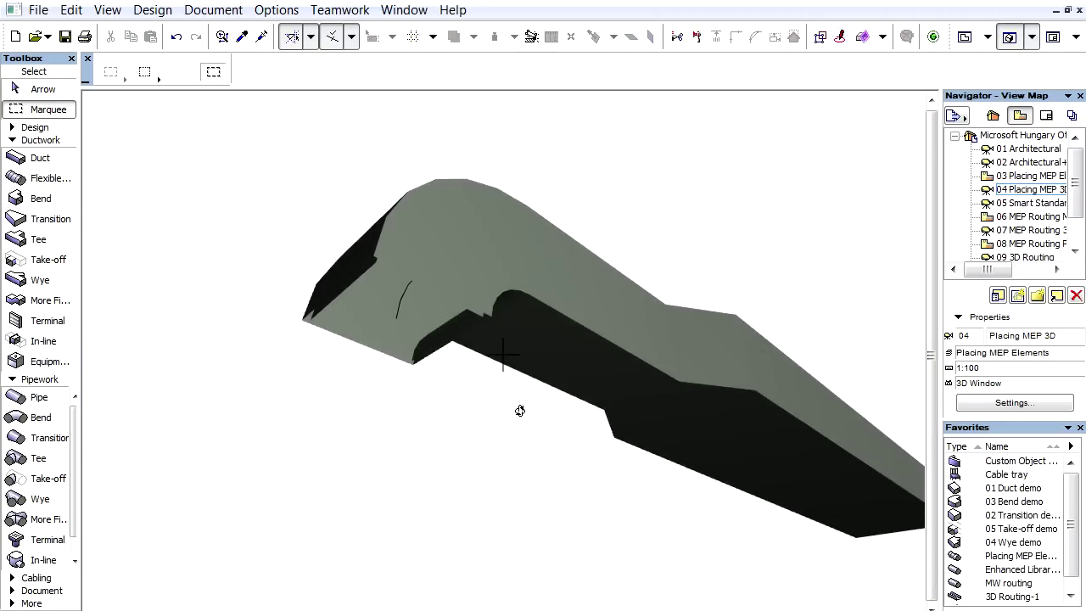
Draw a vertical duct leg downward from the bend's end
{"action": "left_click", "coordinate": [40, 158]}
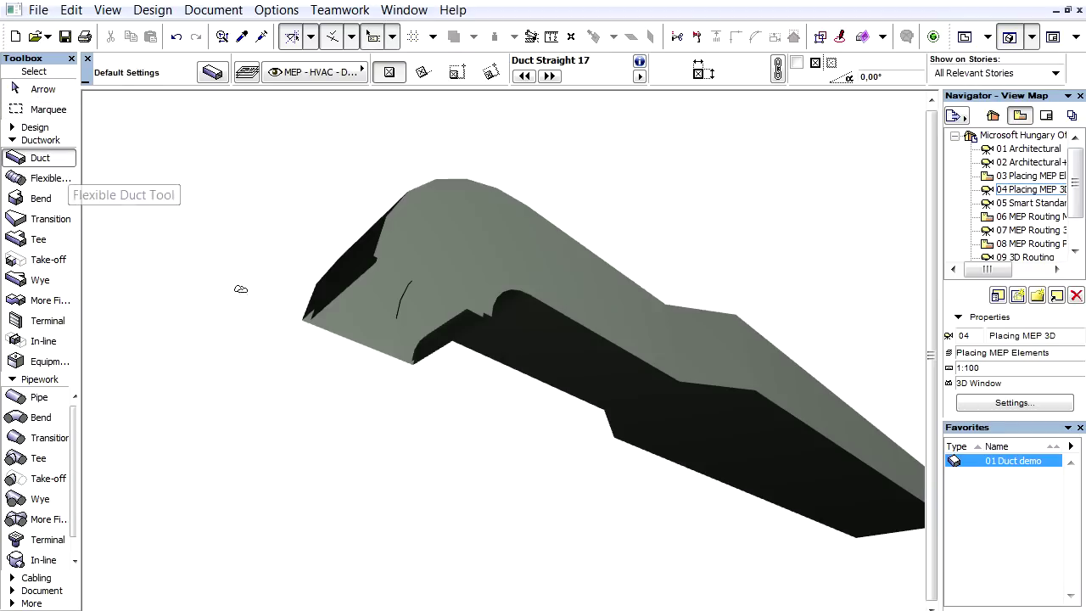
{"action": "left_click", "coordinate": [393, 327]}
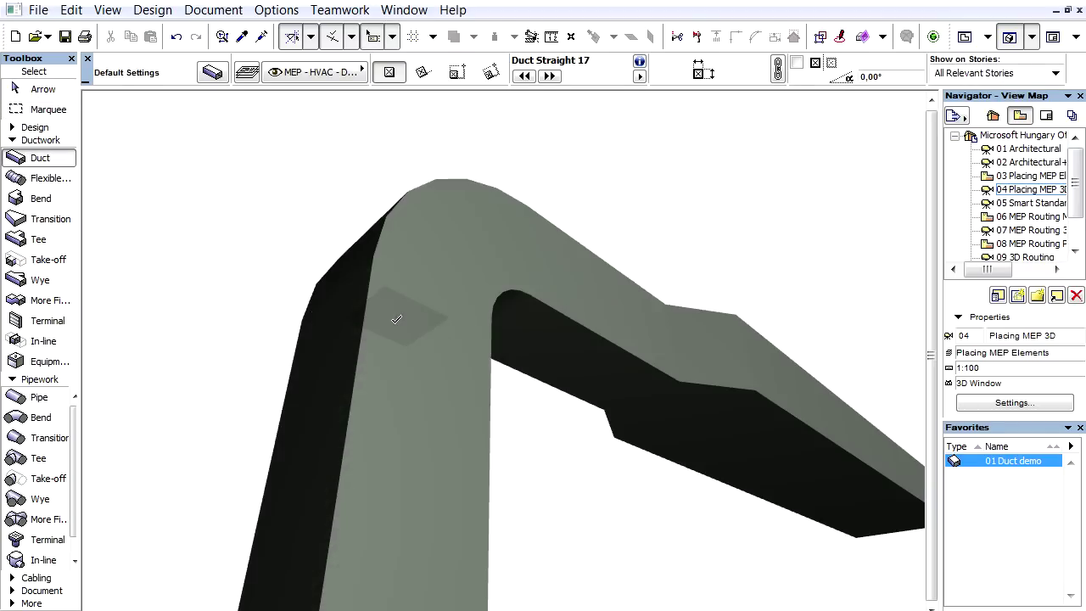
{"action": "left_click", "coordinate": [482, 360]}
{"action": "scroll", "coordinate": [497, 376], "scroll_direction": "down", "scroll_amount": 3}
{"action": "scroll", "coordinate": [502, 376], "scroll_direction": "down", "scroll_amount": 3}
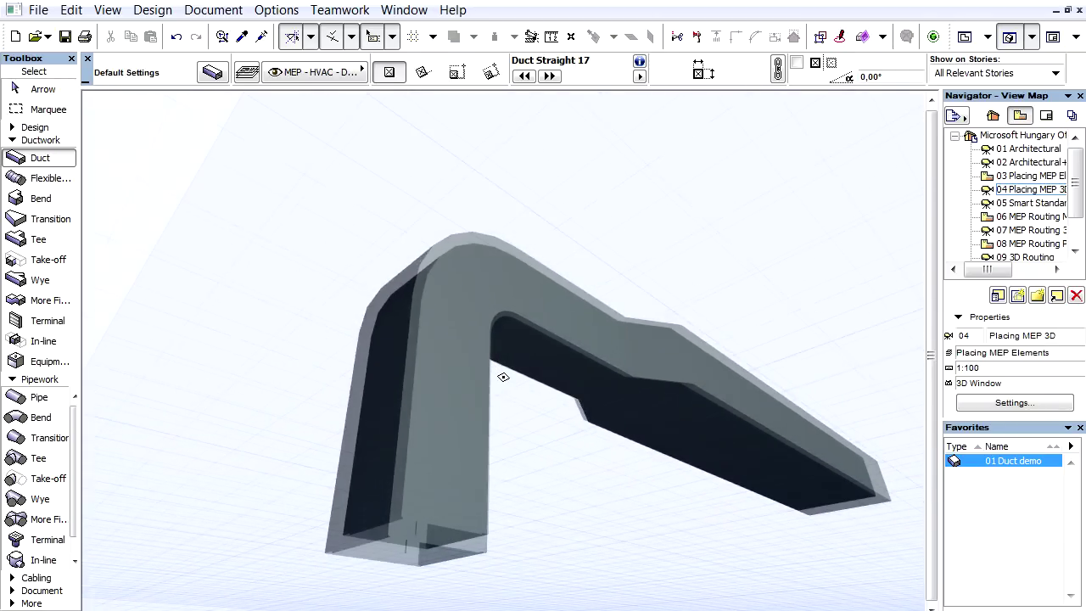
{"action": "middle_click_drag", "start_coordinate": [518, 404], "coordinate": [521, 382], "text": "shift"}
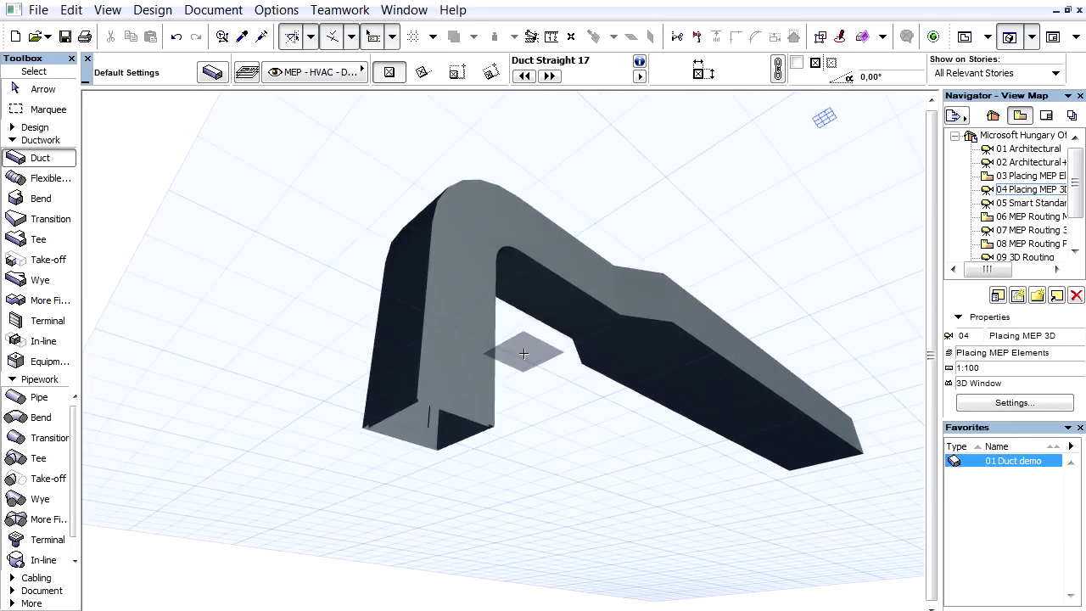
Set the transition's Main 2 connection shape to Circle in its default settings
{"action": "left_click", "coordinate": [58, 222]}
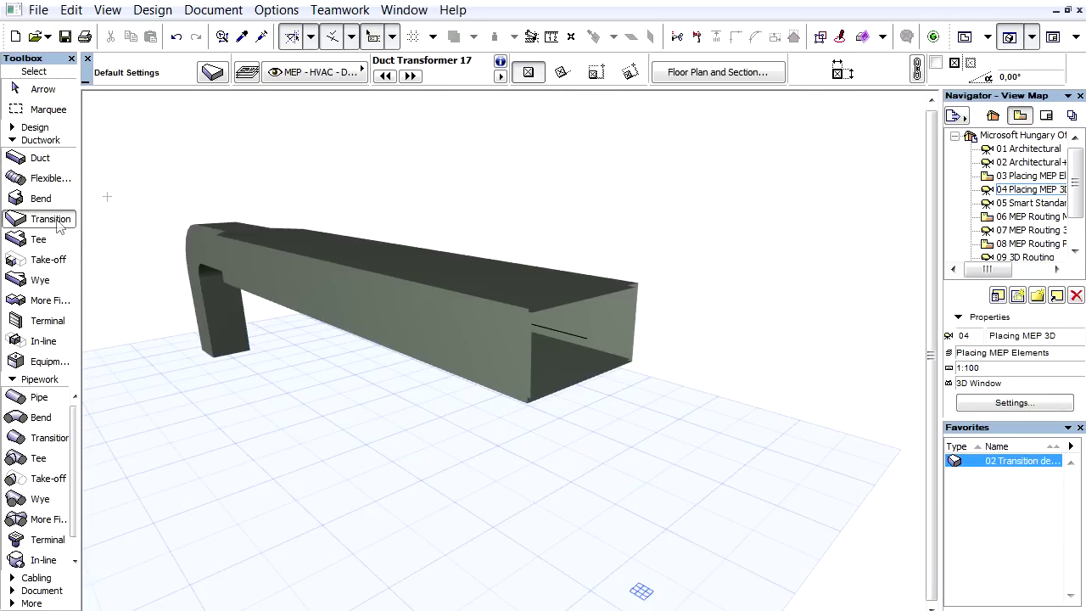
{"action": "left_click", "coordinate": [214, 74]}
{"action": "left_click", "coordinate": [462, 78]}
{"action": "left_click", "coordinate": [477, 106]}
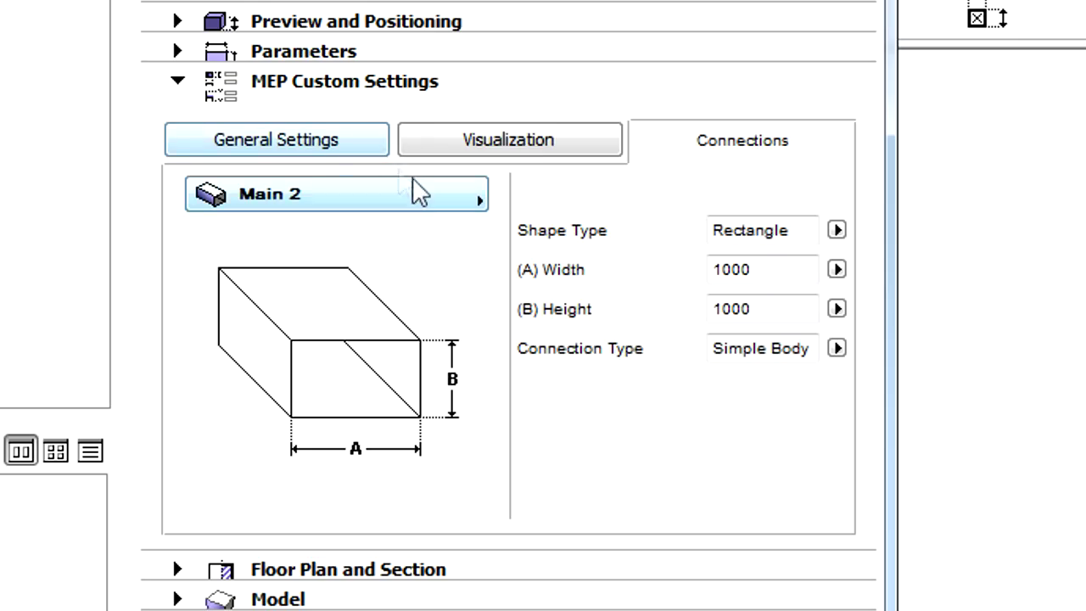
{"action": "left_click", "coordinate": [420, 185]}
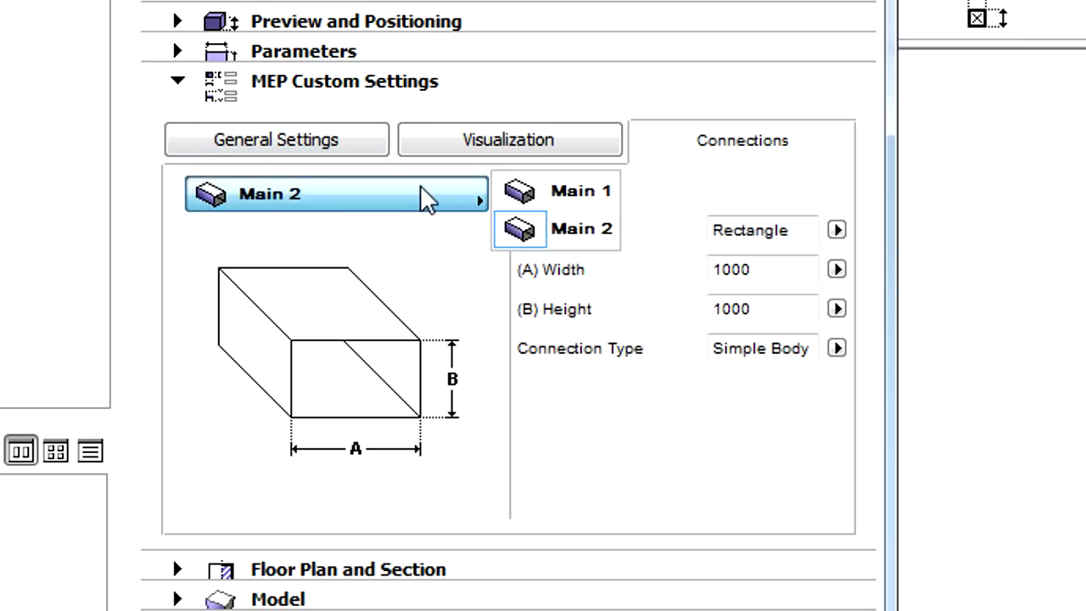
{"action": "left_click", "coordinate": [420, 187]}
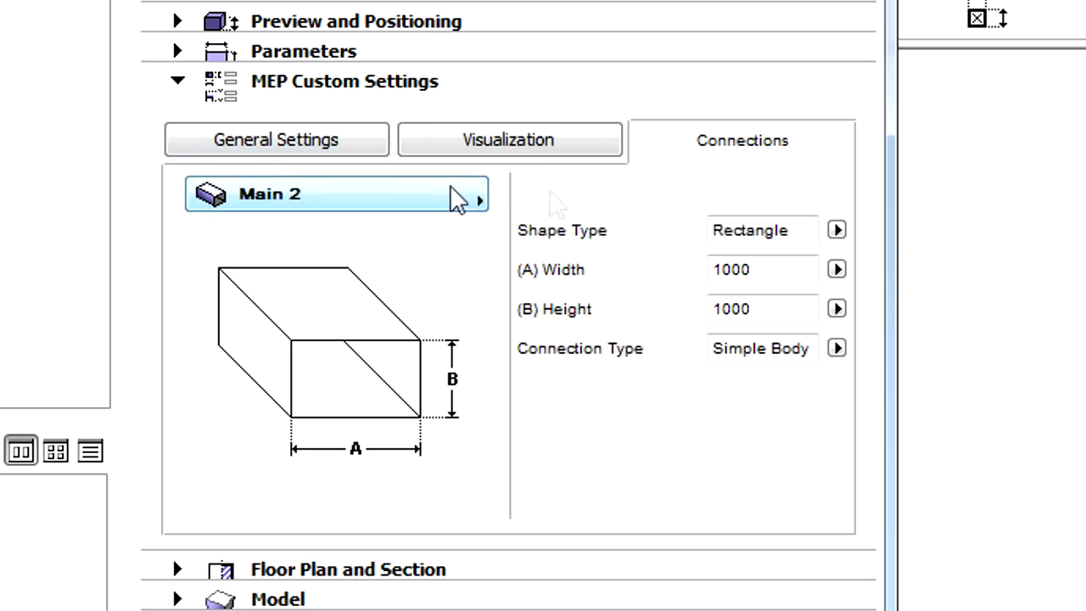
{"action": "left_click", "coordinate": [837, 230]}
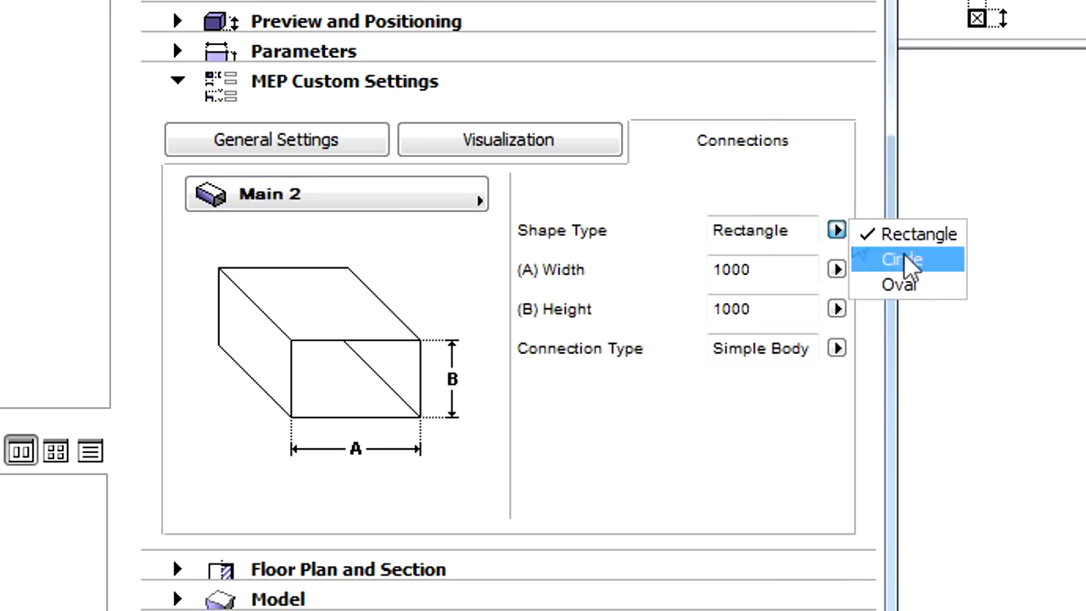
{"action": "left_click", "coordinate": [929, 260]}
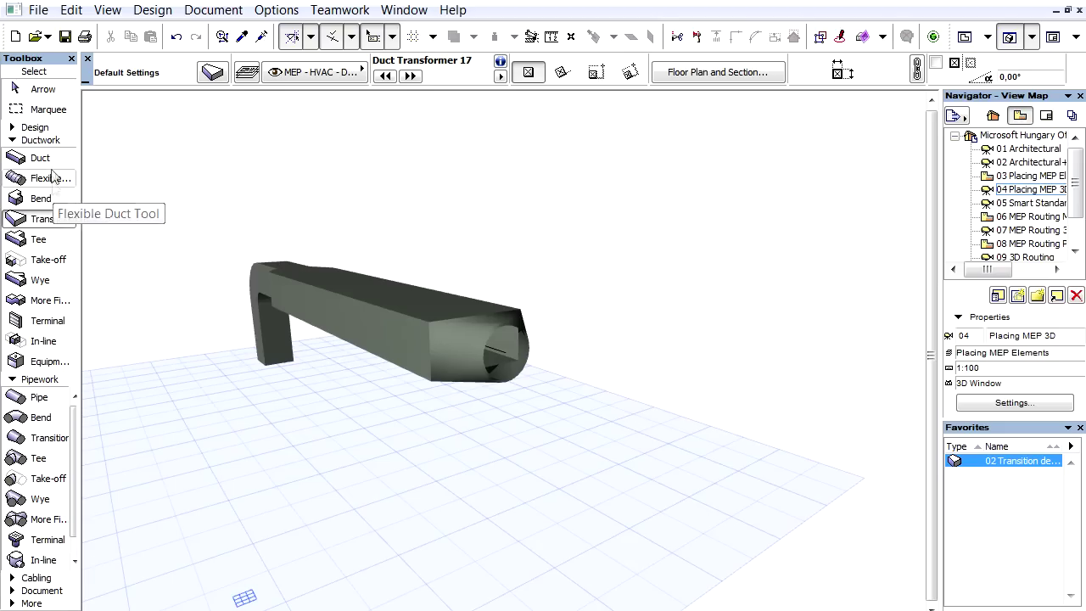
Draw a round duct down-right from the transition's end and return to the floor plan
{"action": "left_click", "coordinate": [39, 158]}
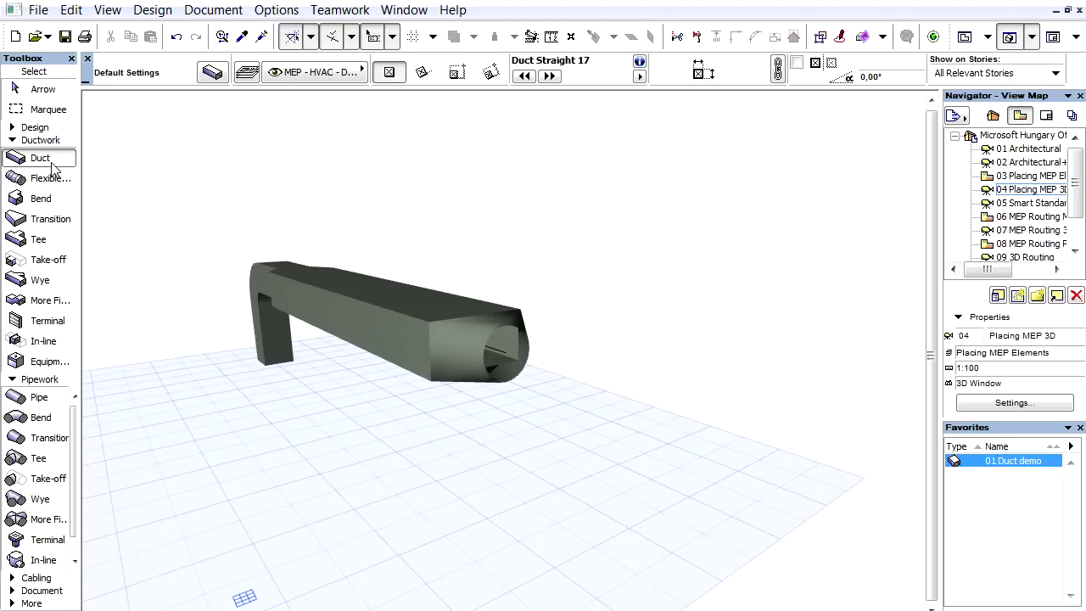
{"action": "left_click", "coordinate": [509, 351]}
{"action": "double_click", "coordinate": [614, 384]}
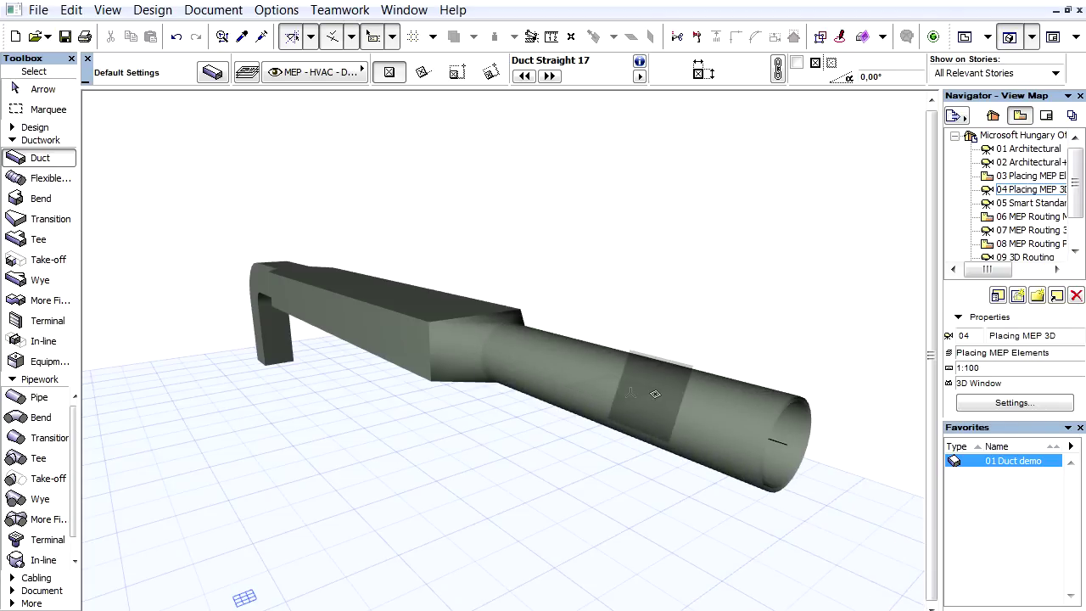
{"action": "double_click", "coordinate": [1011, 175]}
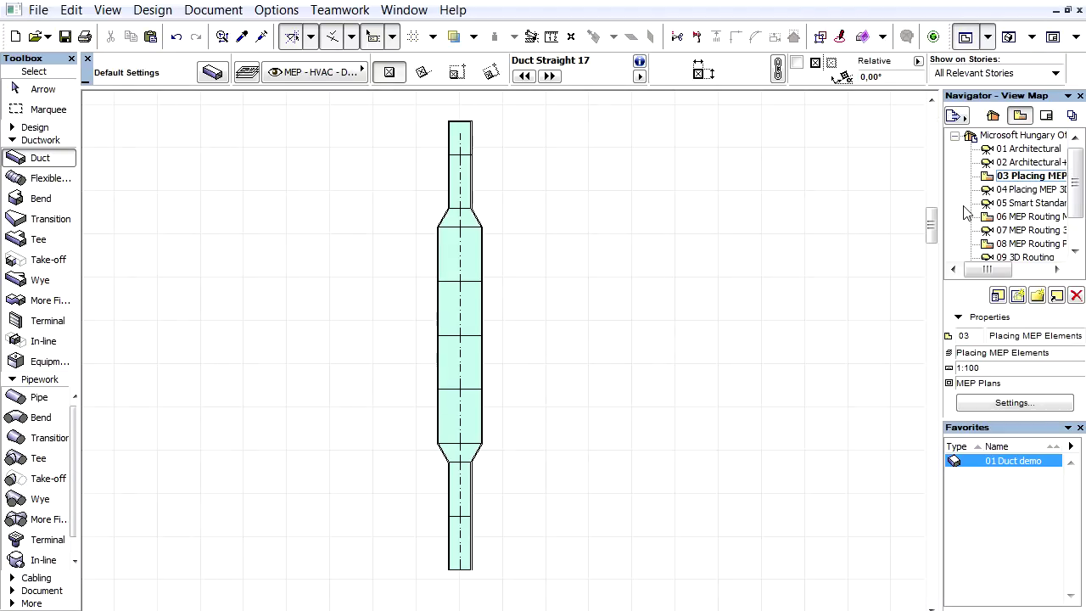
Place a wye at the duct's bottom end with its branch to the right
{"action": "left_click", "coordinate": [53, 282]}
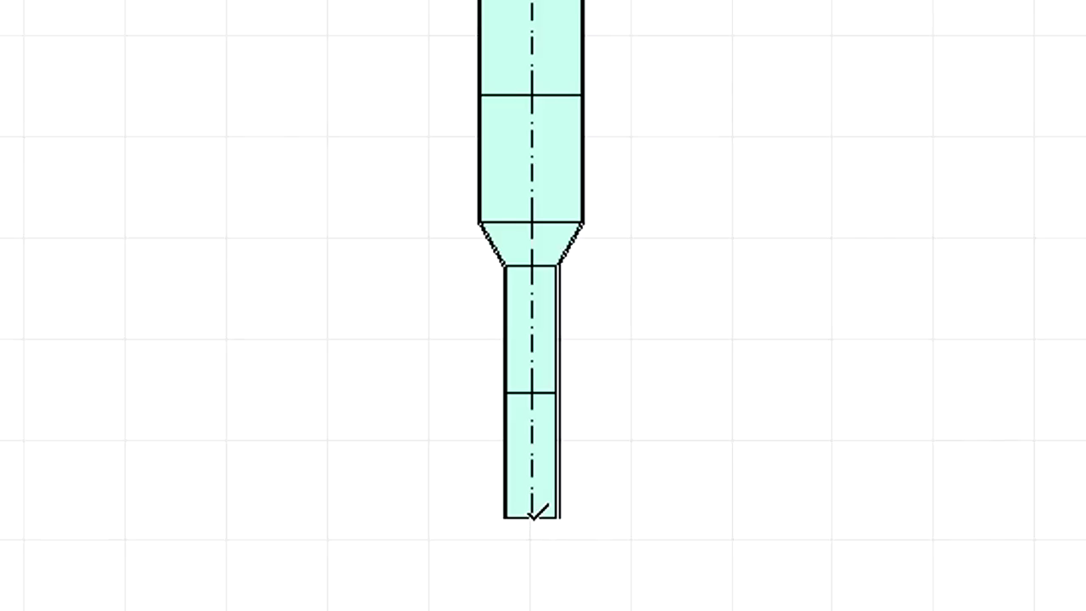
{"action": "left_click", "coordinate": [531, 517]}
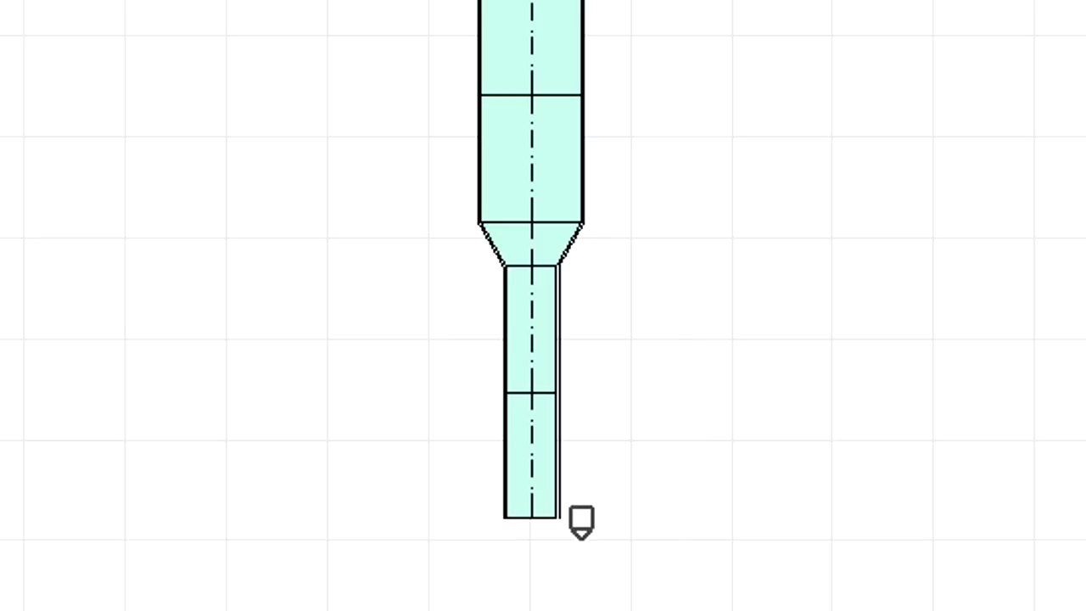
{"action": "left_click", "coordinate": [581, 522]}
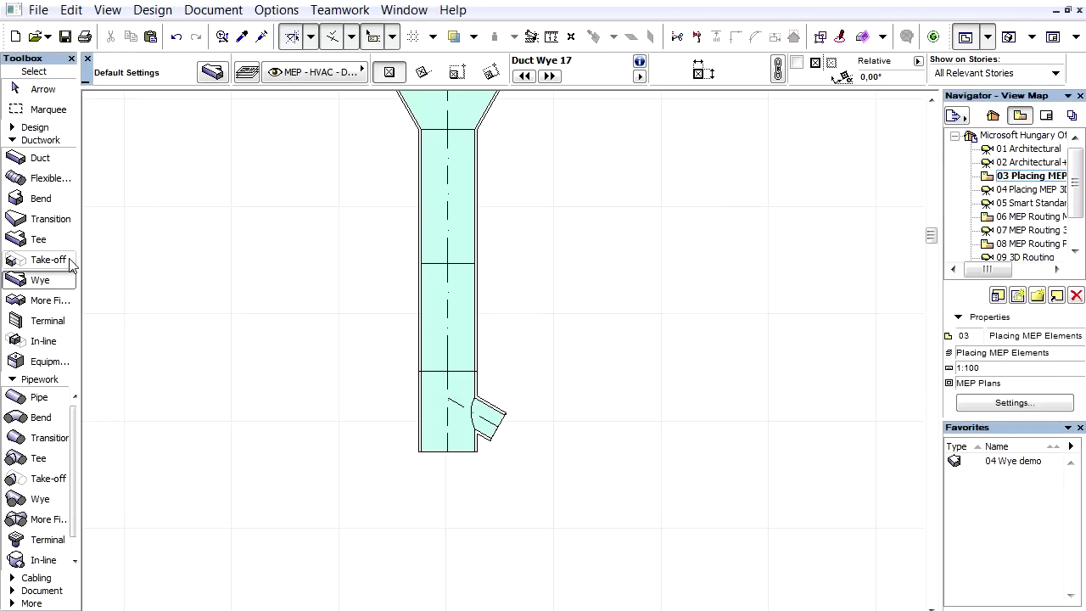
Add a take-off on the duct with its branch pointing left
{"action": "left_click", "coordinate": [71, 265]}
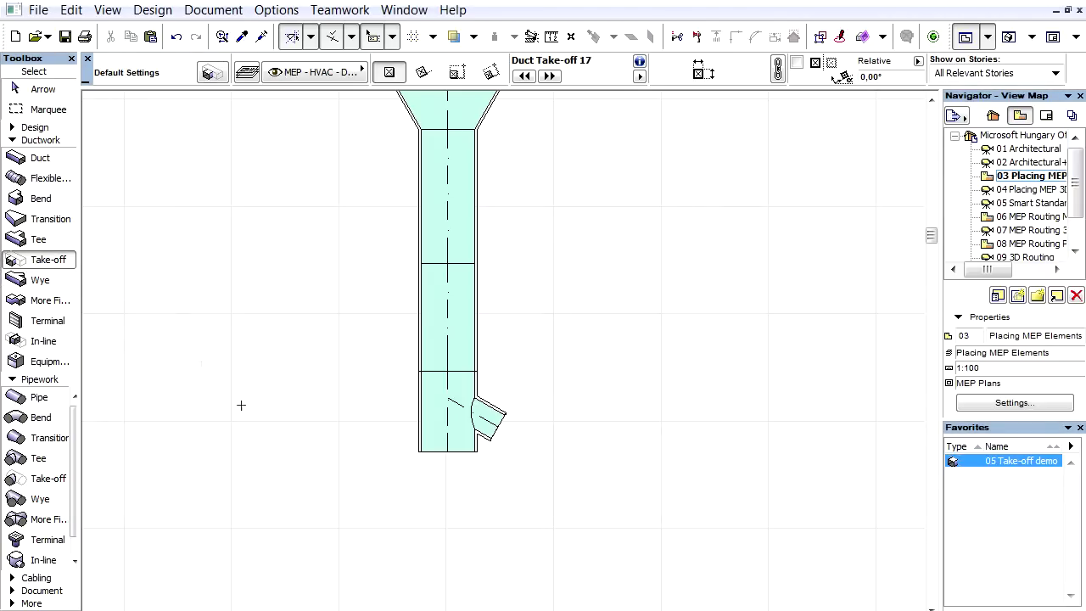
{"action": "left_click", "coordinate": [447, 289]}
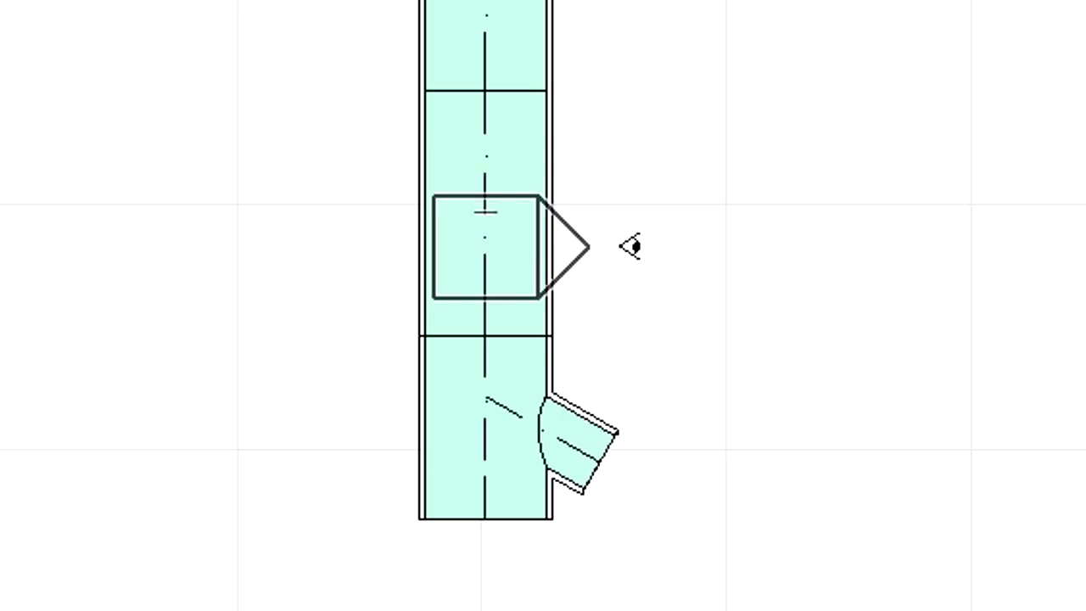
{"action": "left_click", "coordinate": [499, 242]}
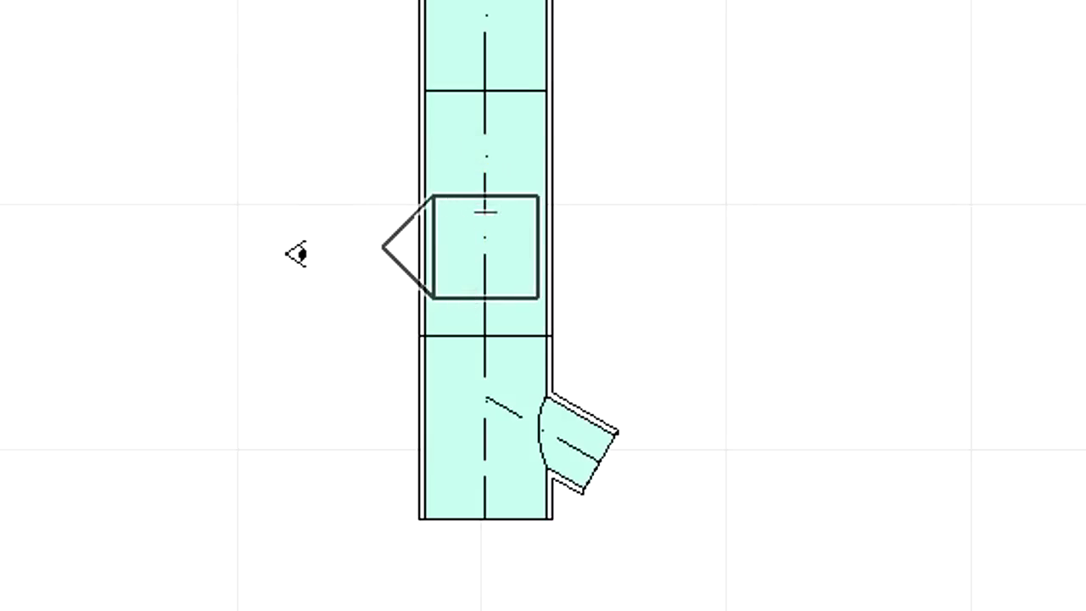
{"action": "left_click", "coordinate": [296, 254]}
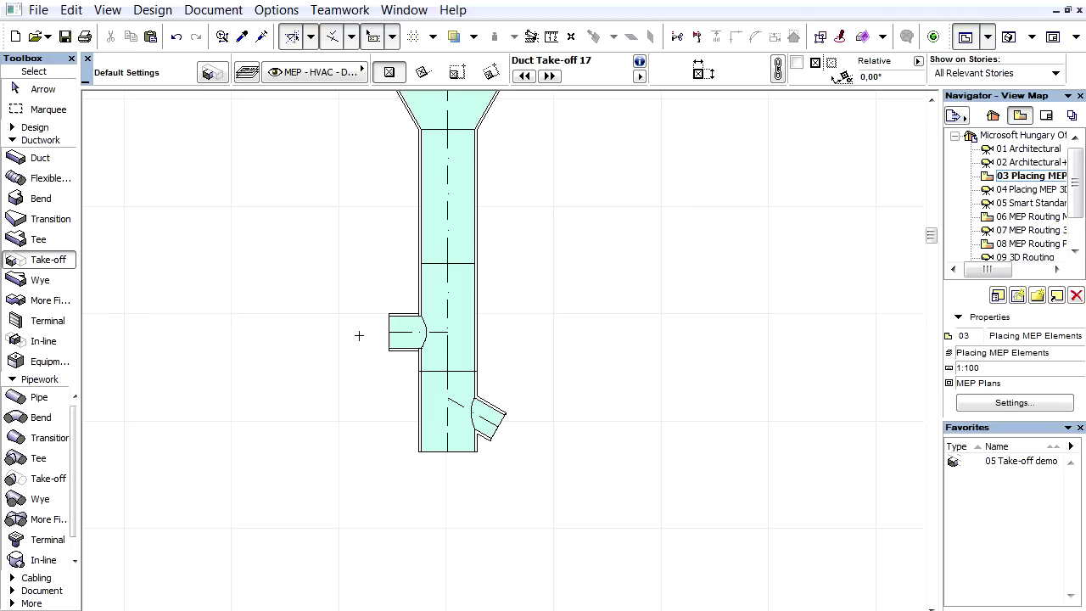
Draw a flexible duct from the take-off and select it
{"action": "left_click", "coordinate": [66, 187]}
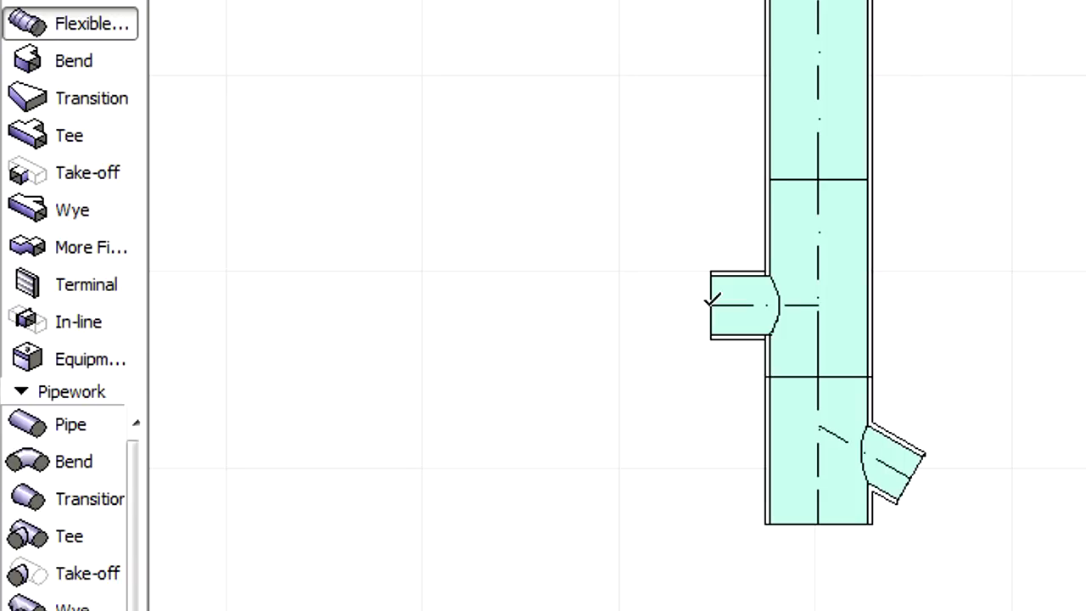
{"action": "left_click", "coordinate": [711, 302]}
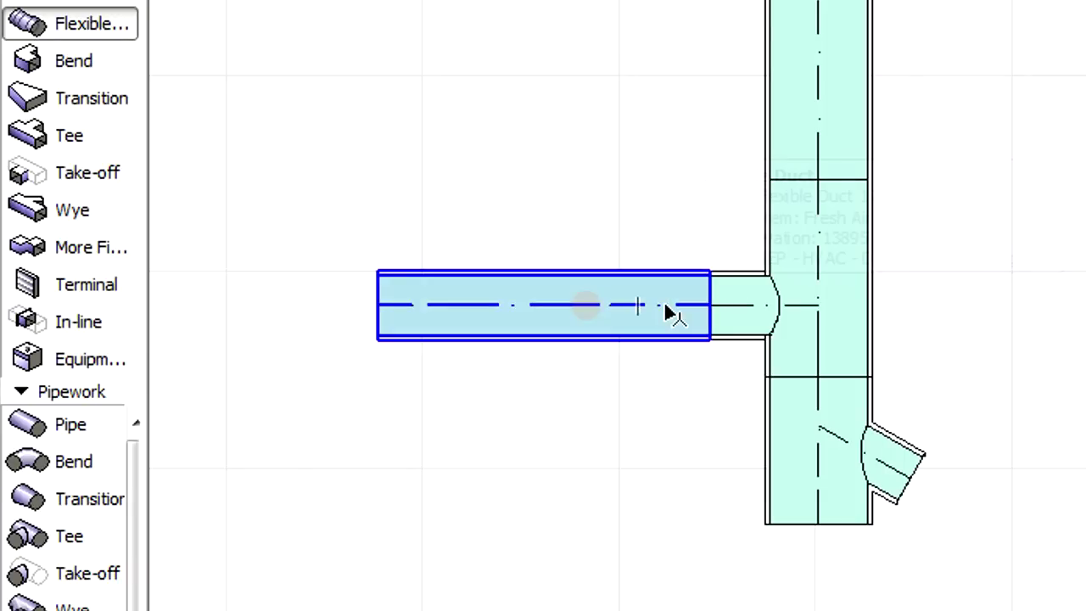
{"action": "left_click", "coordinate": [665, 306]}
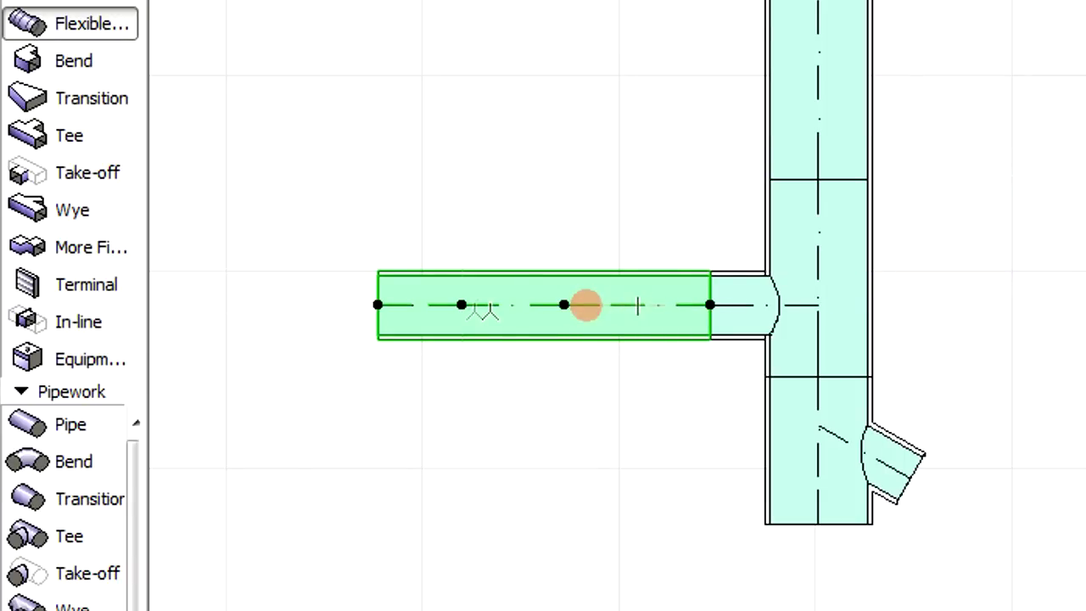
Move the flexible duct's middle node down and stretch its free end up-left
{"action": "left_click", "coordinate": [462, 305]}
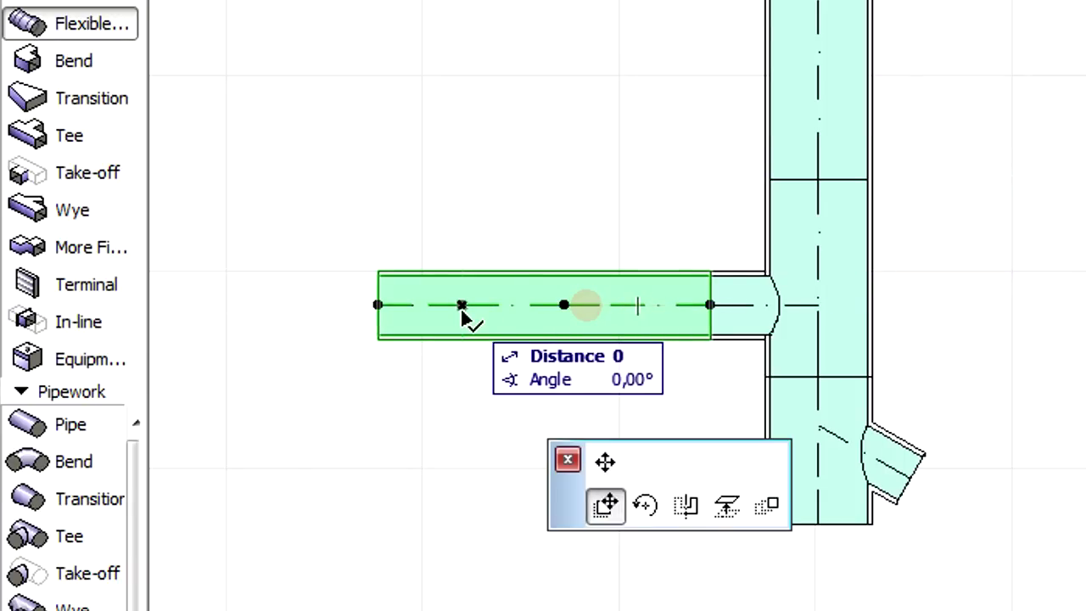
{"action": "left_click", "coordinate": [605, 460]}
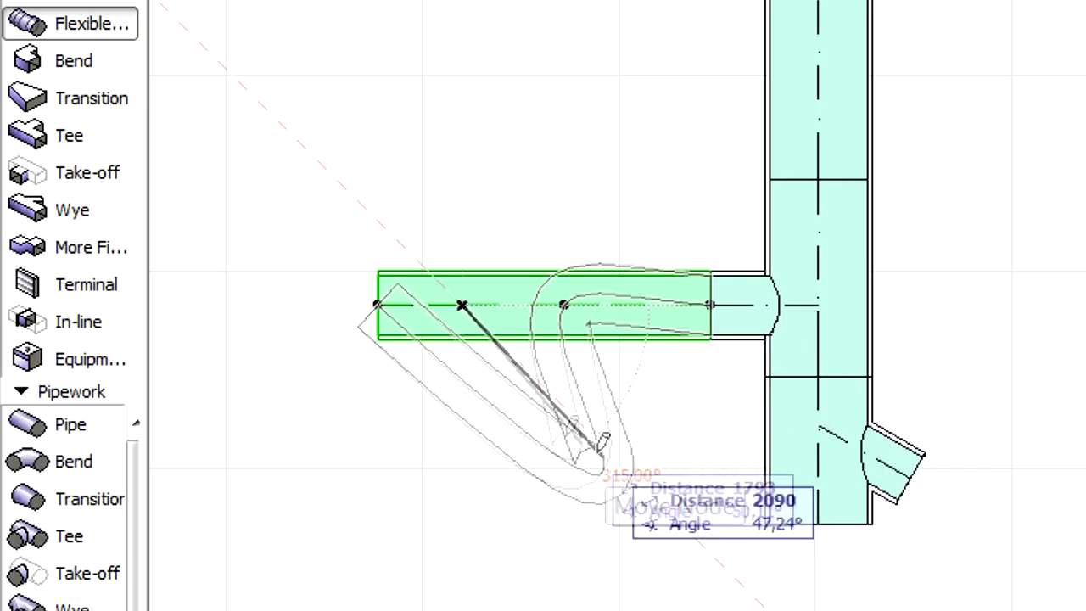
{"action": "left_click", "coordinate": [462, 394]}
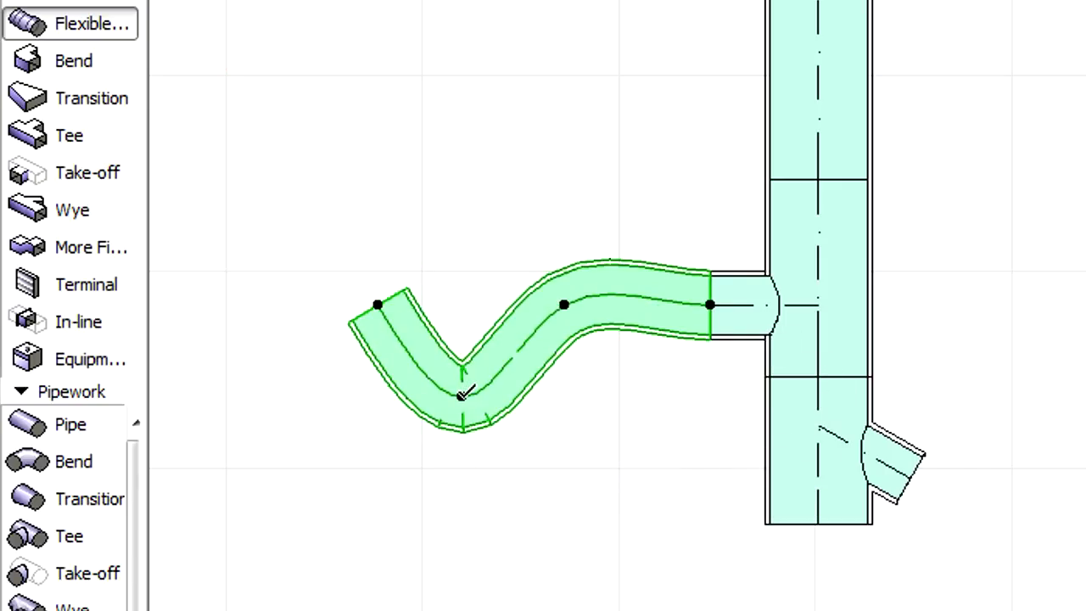
{"action": "left_click", "coordinate": [376, 304]}
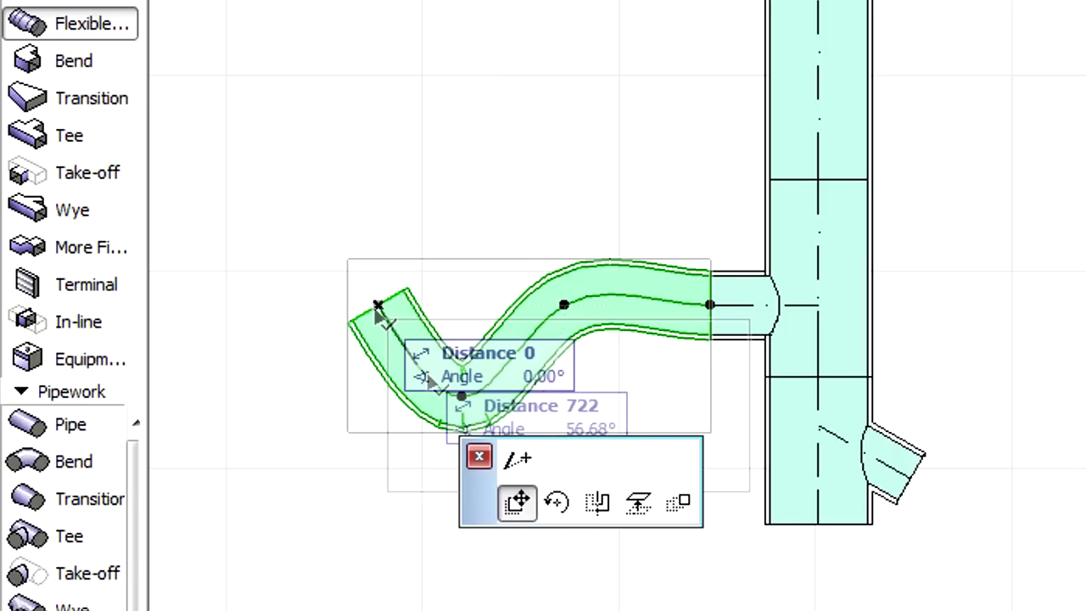
{"action": "left_click", "coordinate": [514, 456]}
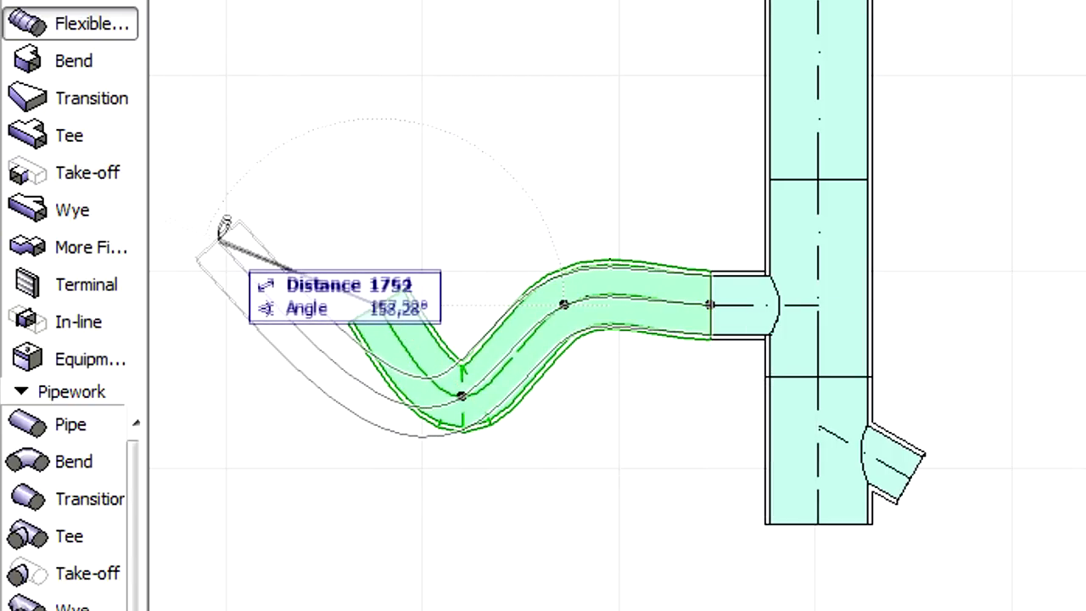
{"action": "left_click", "coordinate": [200, 190]}
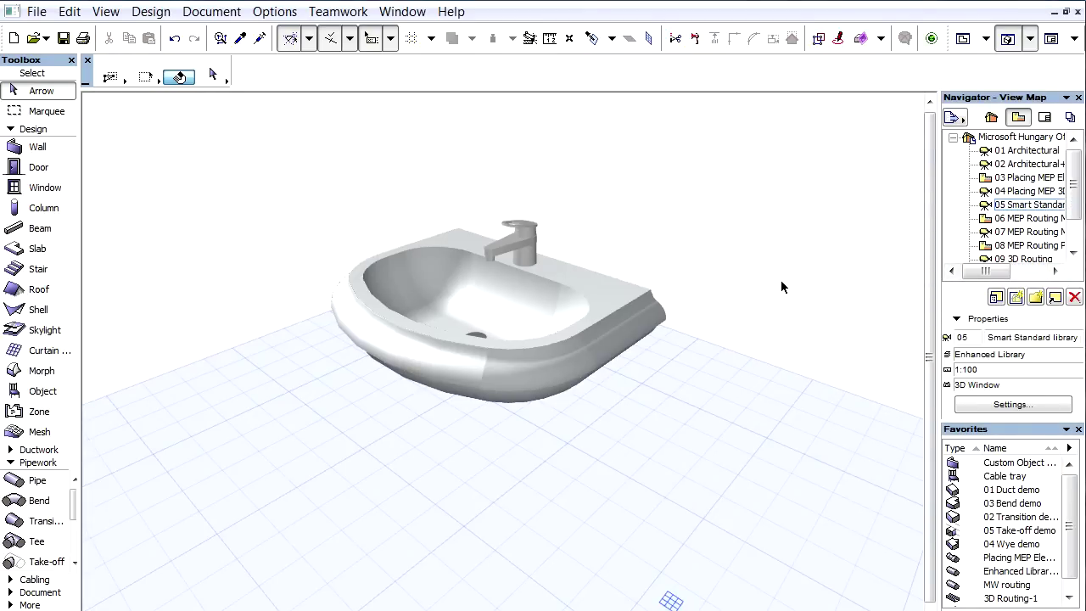
Orbit under Basin 17 to see its connectors, select it and open its settings
{"action": "mouse_move", "coordinate": [783, 287]}
{"action": "middle_mouse_down", "text": "shift"}
{"action": "mouse_move", "coordinate": [699, 284]}
{"action": "mouse_move", "coordinate": [509, 235]}
{"action": "mouse_move", "coordinate": [368, 175]}
{"action": "mouse_move", "coordinate": [364, 141]}
{"action": "middle_mouse_up", "text": "shift"}
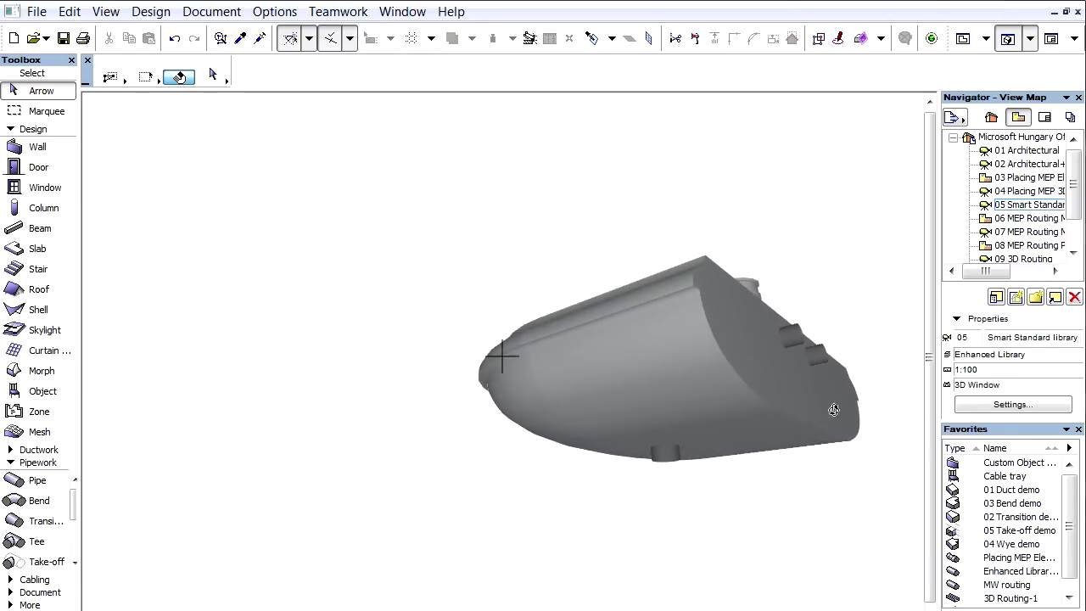
{"action": "mouse_move", "coordinate": [879, 431]}
{"action": "middle_mouse_down", "text": "shift"}
{"action": "mouse_move", "coordinate": [647, 367]}
{"action": "mouse_move", "coordinate": [613, 344]}
{"action": "mouse_move", "coordinate": [560, 366]}
{"action": "middle_mouse_up", "text": "shift"}
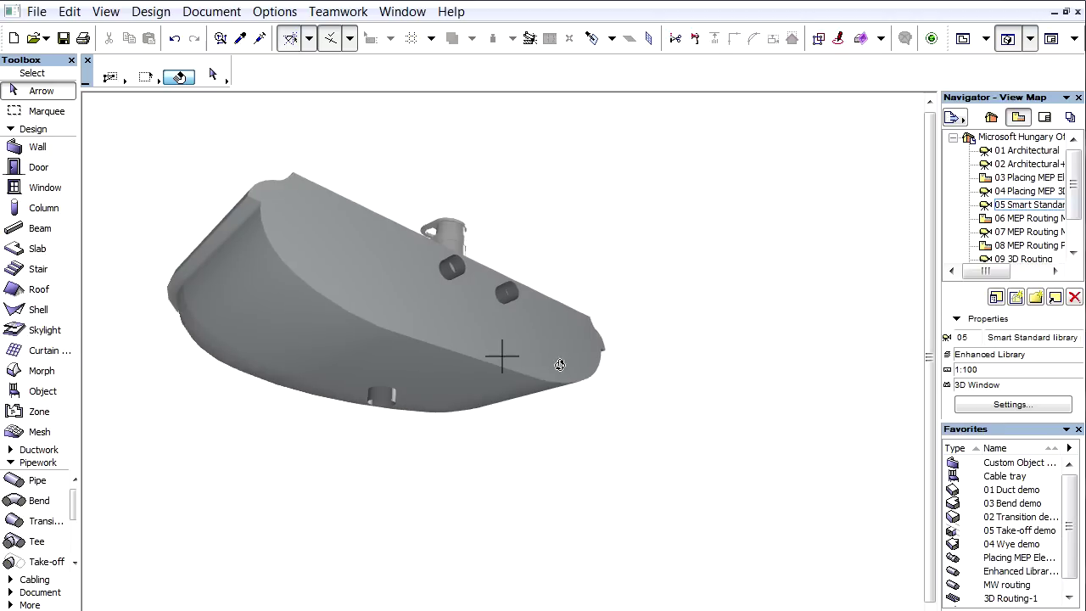
{"action": "left_click", "coordinate": [560, 365]}
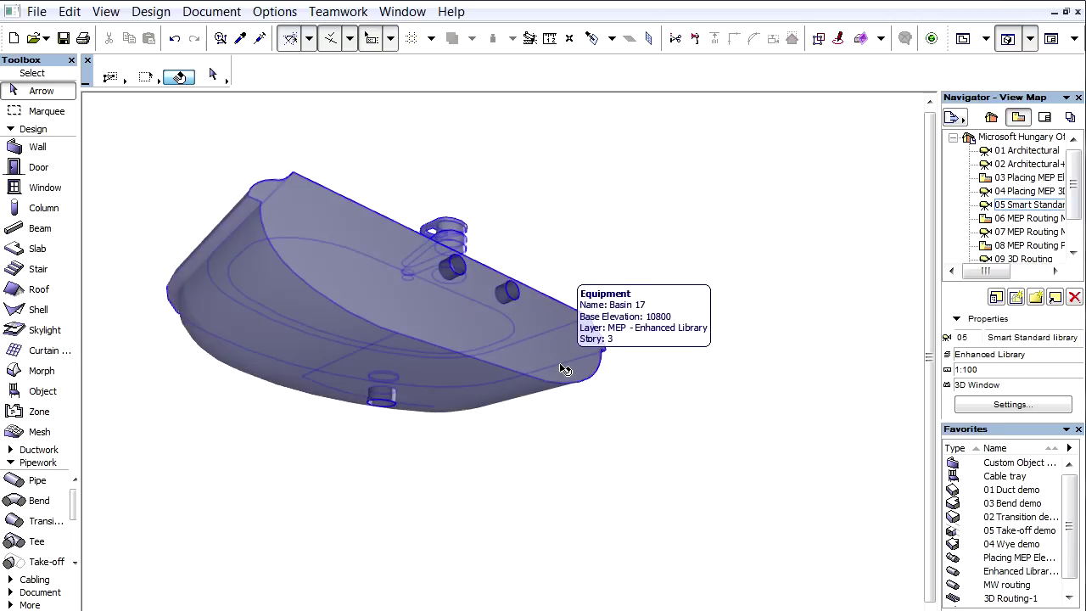
{"action": "left_click", "coordinate": [564, 370]}
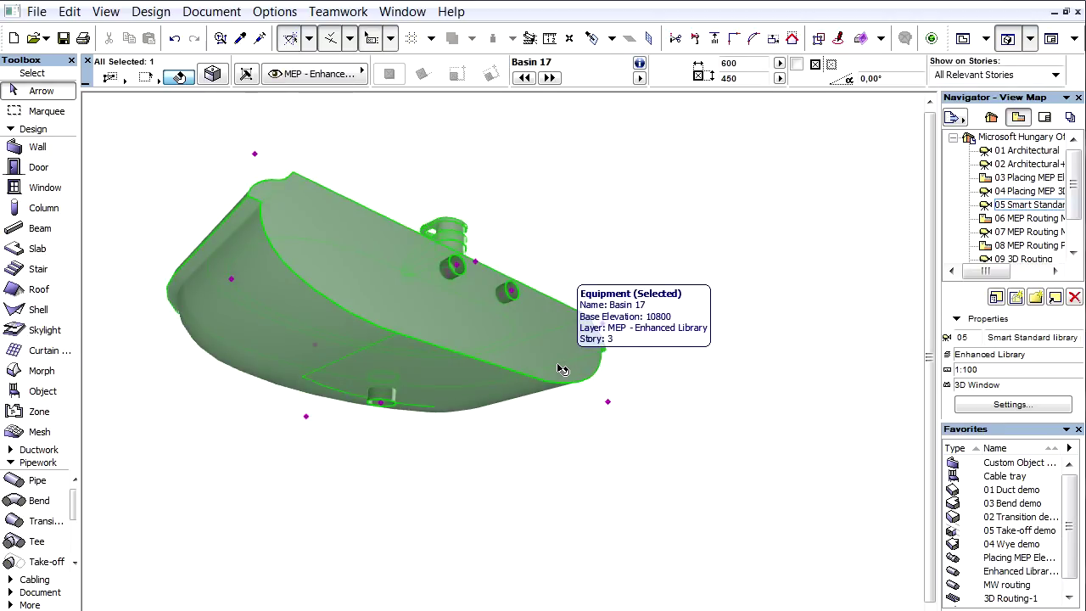
{"action": "left_click", "coordinate": [212, 75]}
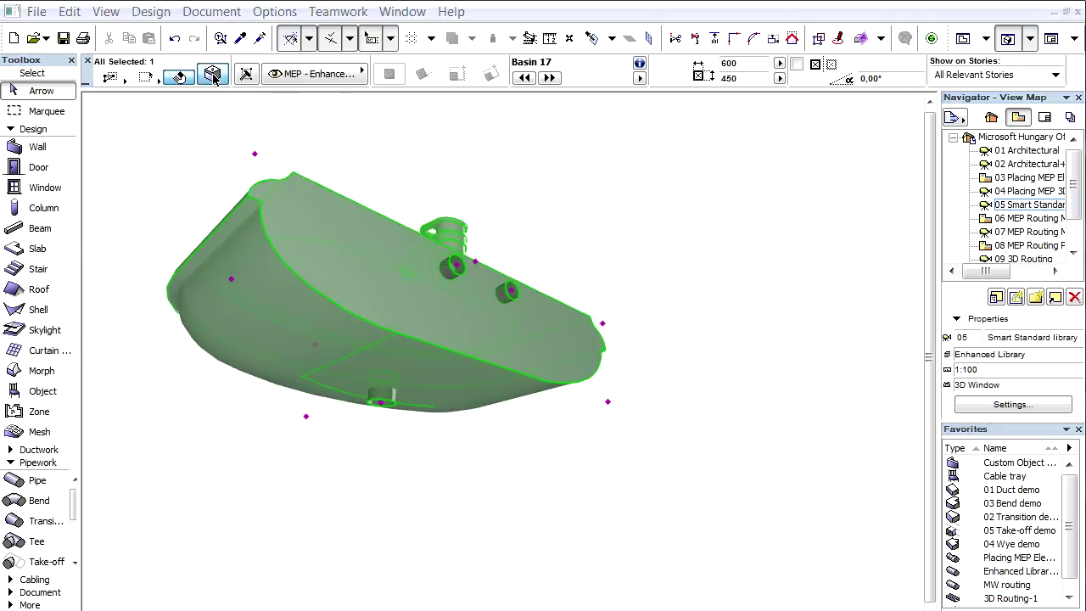
Inspect the basin's hot, cold and waste water connections and the MEP system each uses
{"action": "left_click", "coordinate": [577, 130]}
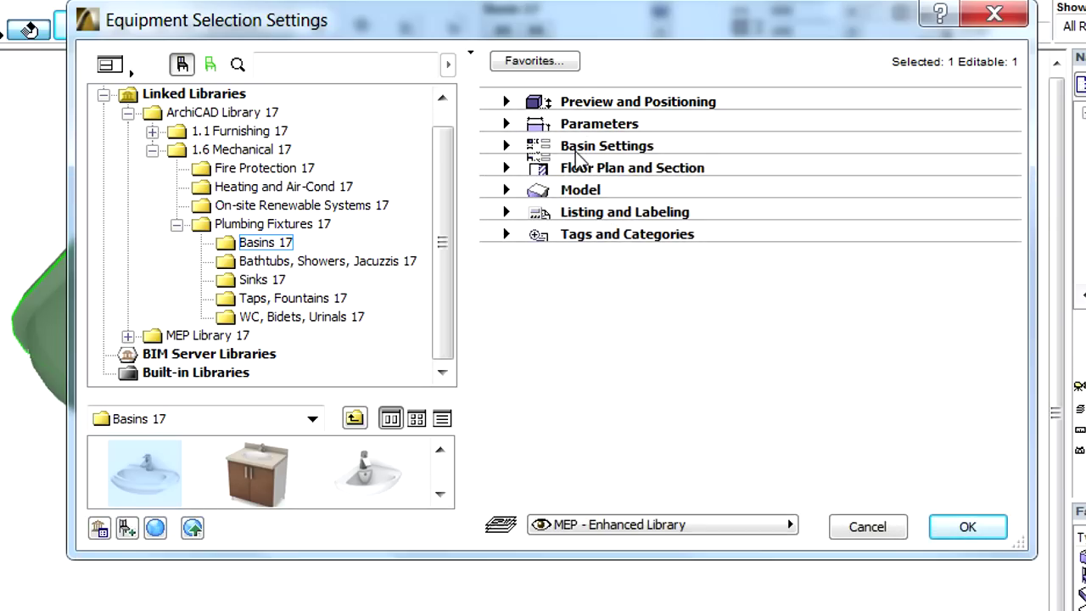
{"action": "left_click", "coordinate": [576, 147]}
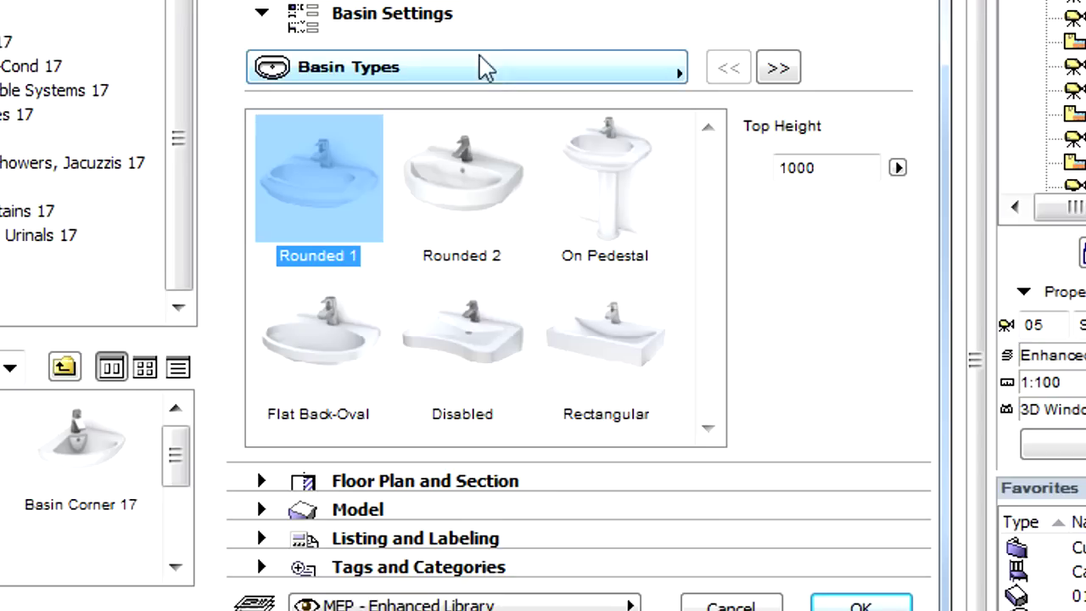
{"action": "left_click", "coordinate": [696, 193]}
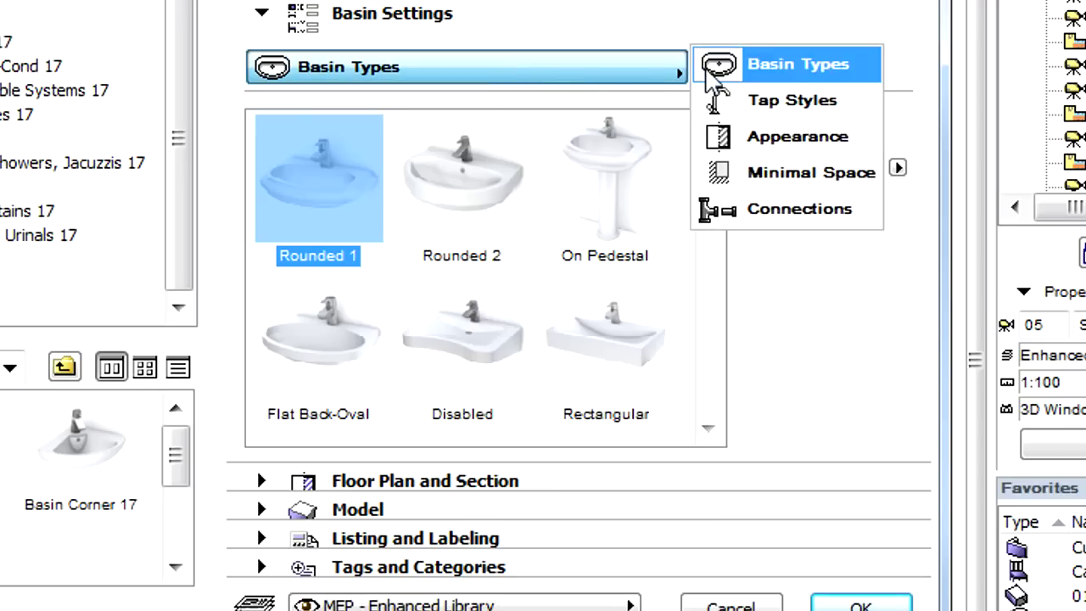
{"action": "left_click", "coordinate": [767, 211]}
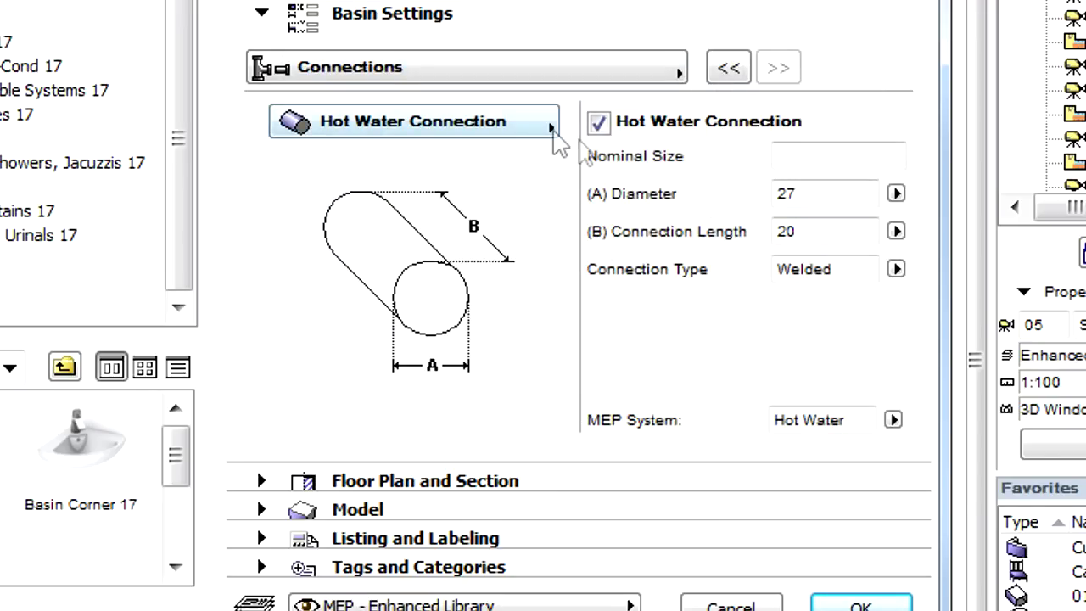
{"action": "left_click", "coordinate": [550, 136]}
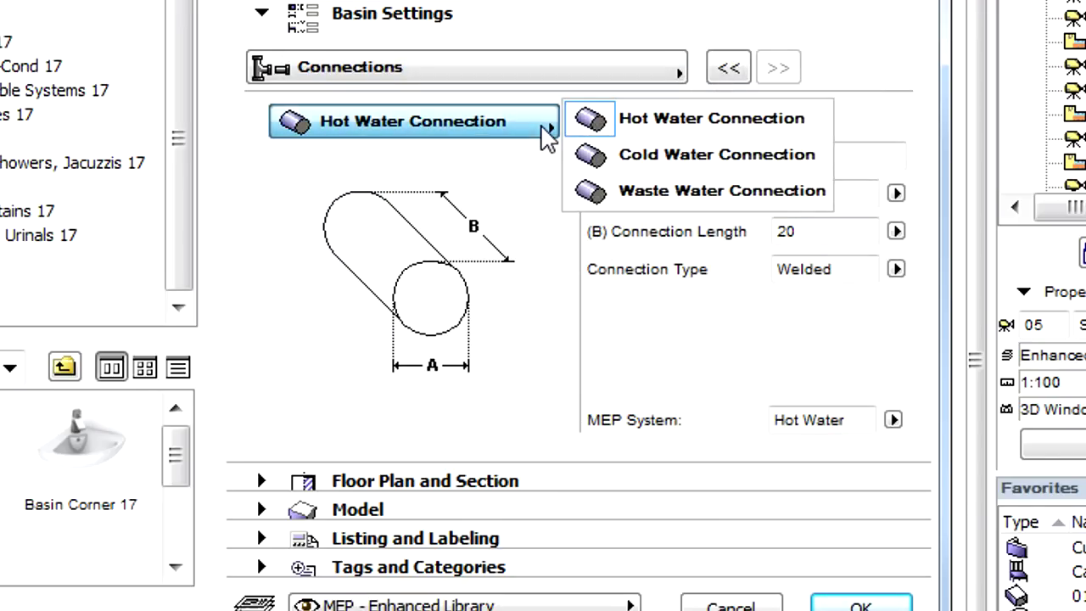
{"action": "left_click", "coordinate": [647, 161]}
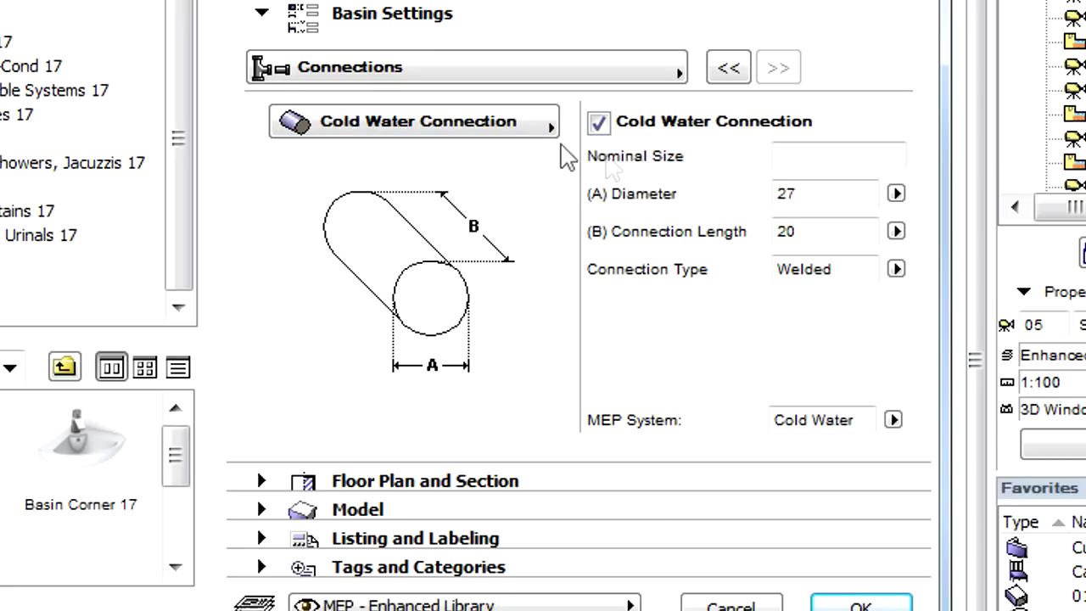
{"action": "left_click", "coordinate": [528, 128]}
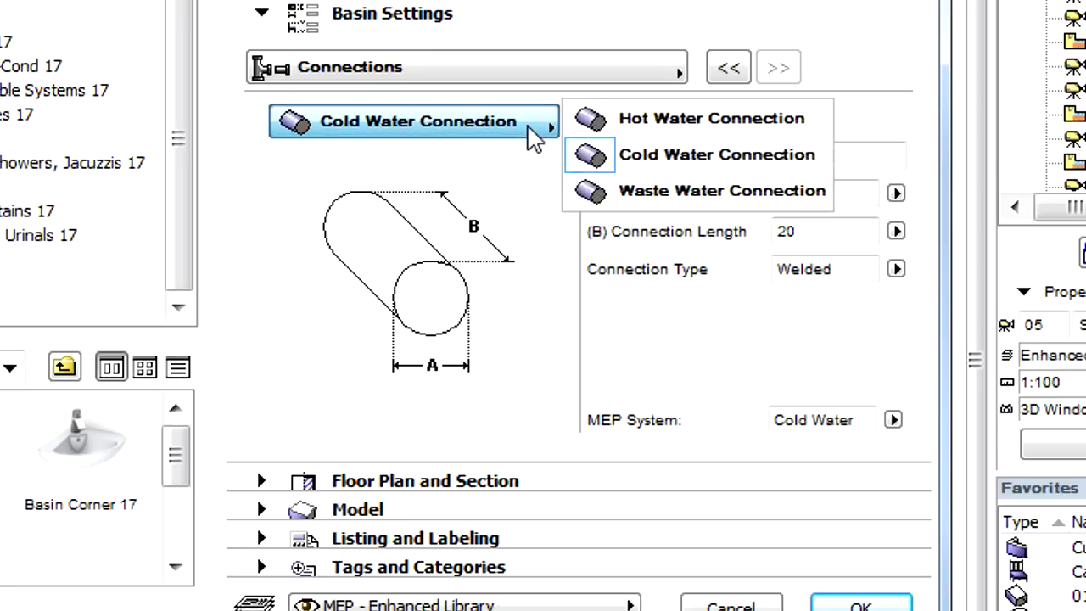
{"action": "left_click", "coordinate": [643, 180]}
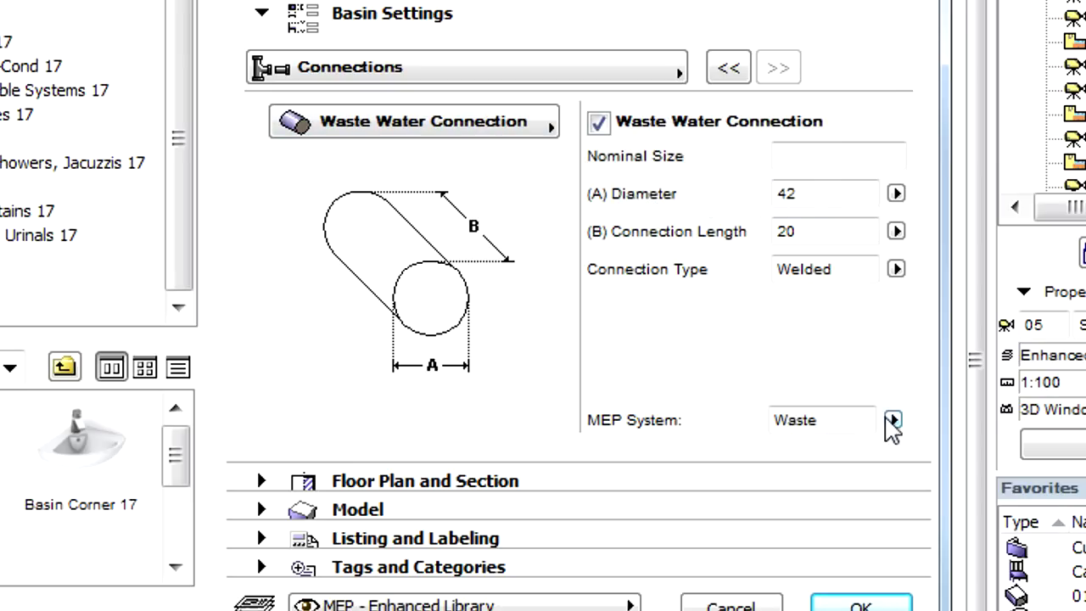
{"action": "left_click", "coordinate": [893, 420]}
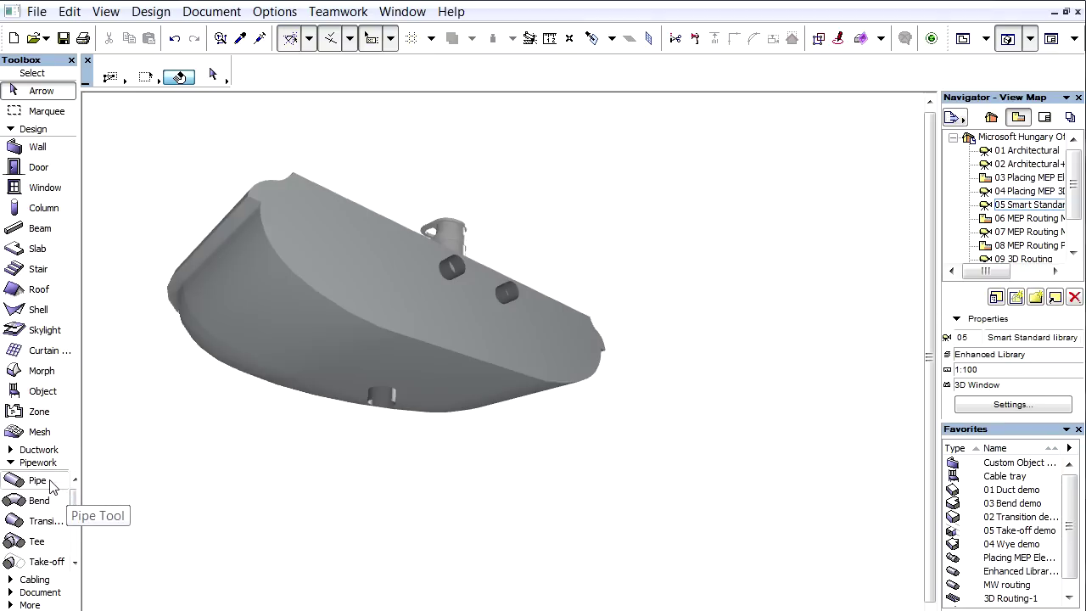
Draw blue and red pipes from the basin's side connectors and a pipe down from its outlet
{"action": "left_click", "coordinate": [51, 485]}
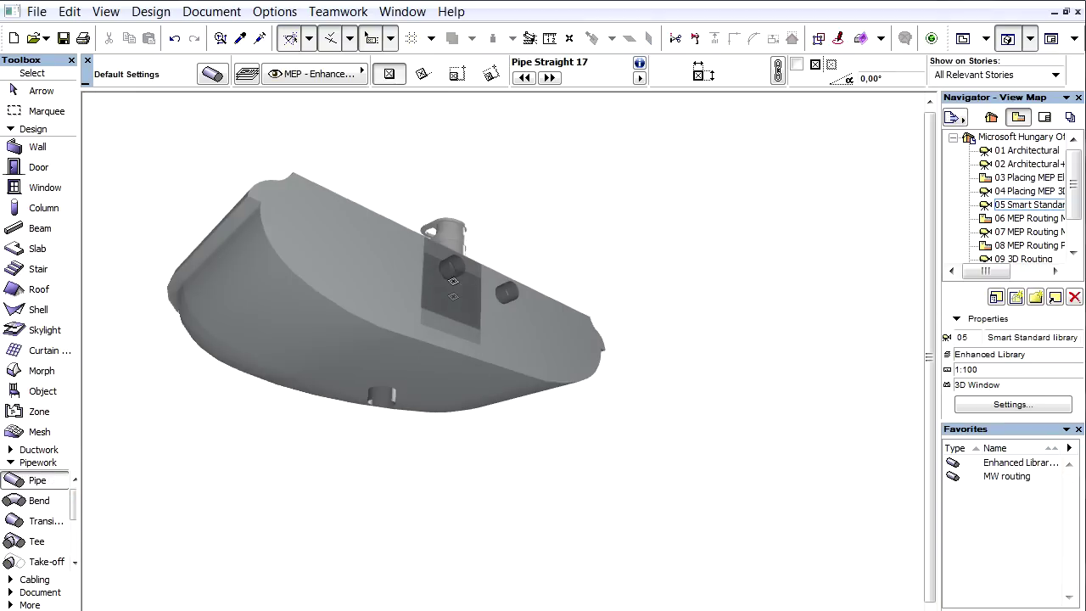
{"action": "left_click", "coordinate": [457, 265]}
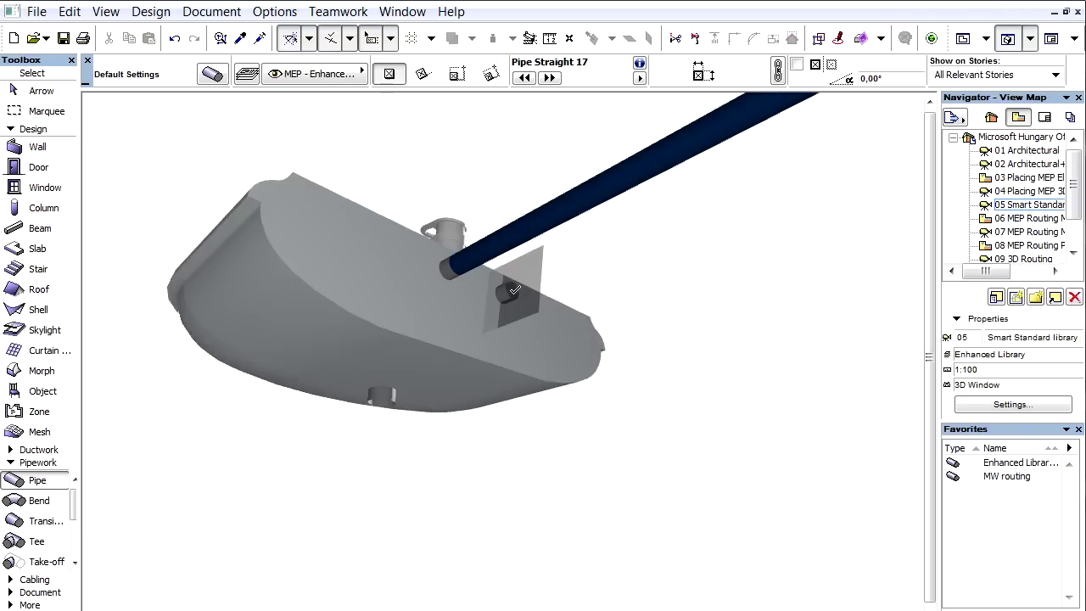
{"action": "left_click", "coordinate": [515, 290]}
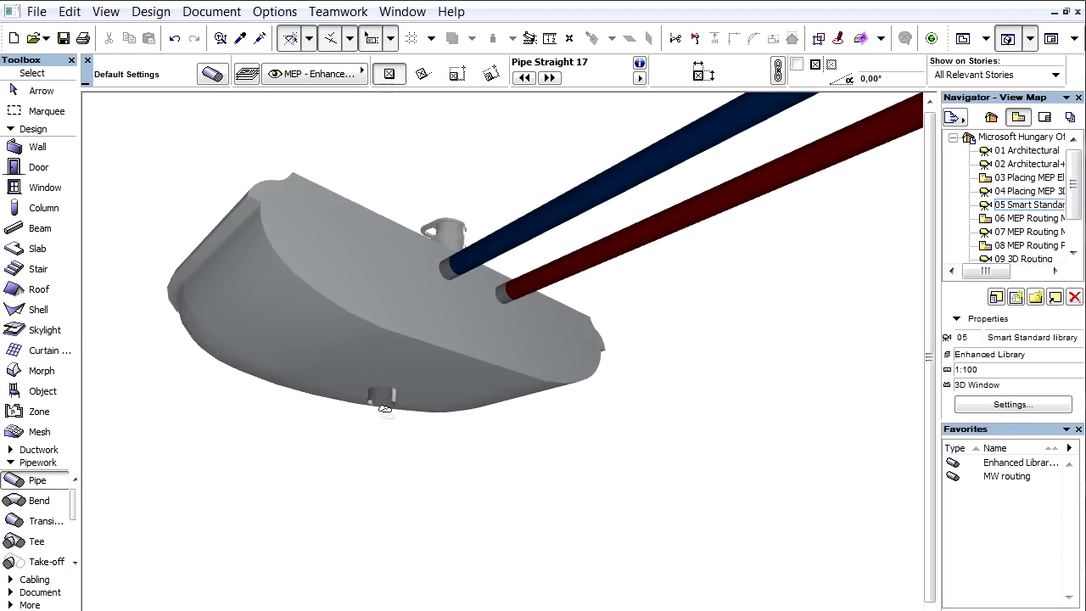
{"action": "left_click", "coordinate": [385, 403]}
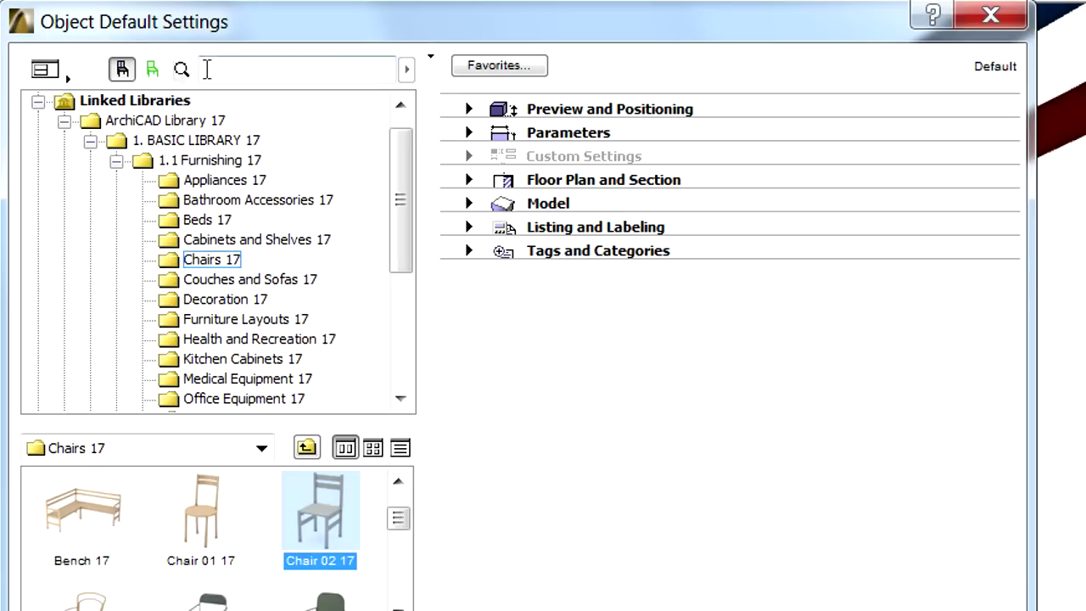
{"action": "left_click", "coordinate": [181, 70]}
{"action": "type", "text": "connection"}
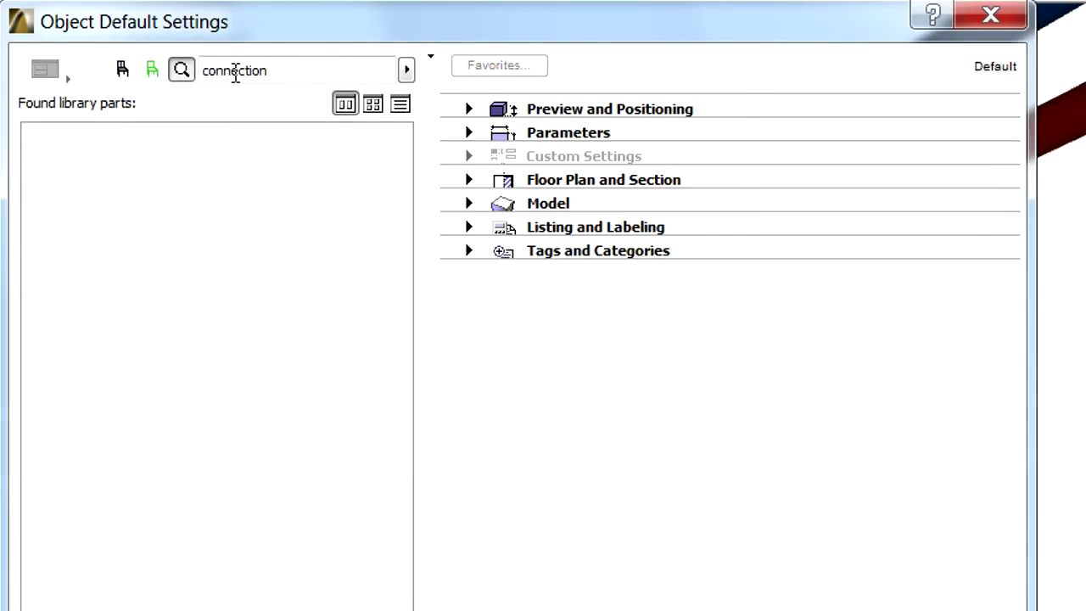
{"action": "key", "text": "Return"}
{"action": "left_click", "coordinate": [102, 397]}
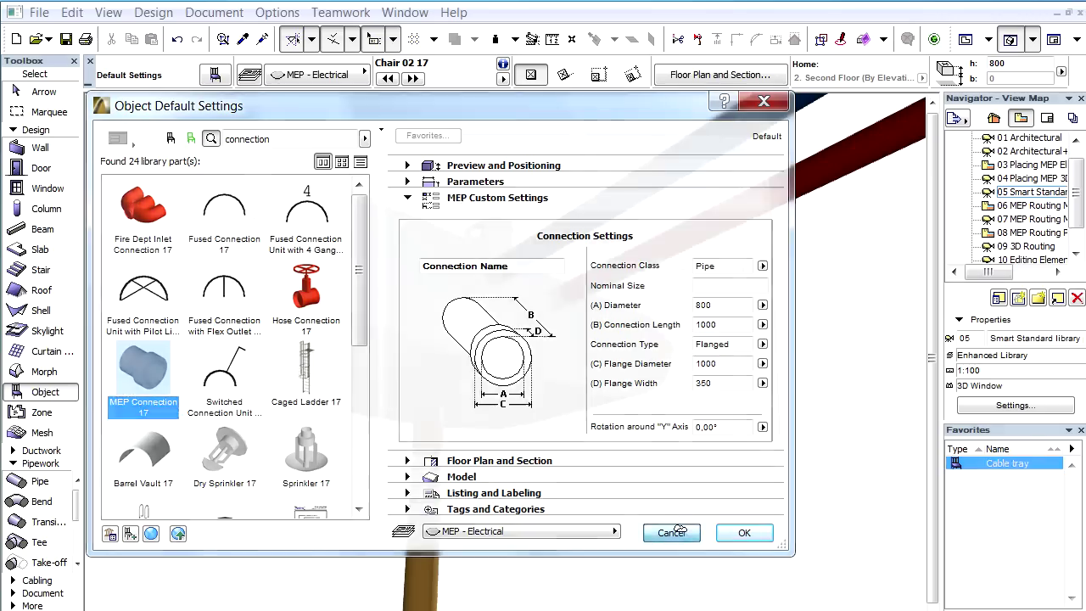
{"action": "left_click", "coordinate": [679, 530]}
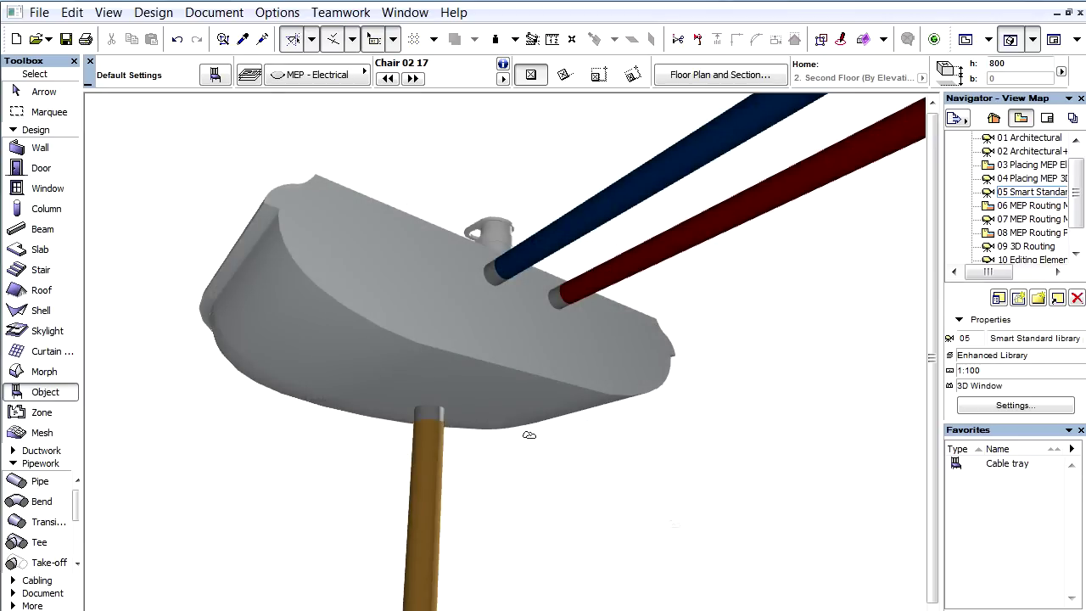
Bring up the MEP Preferences from Design > MEP Modeling
{"action": "left_click", "coordinate": [161, 18]}
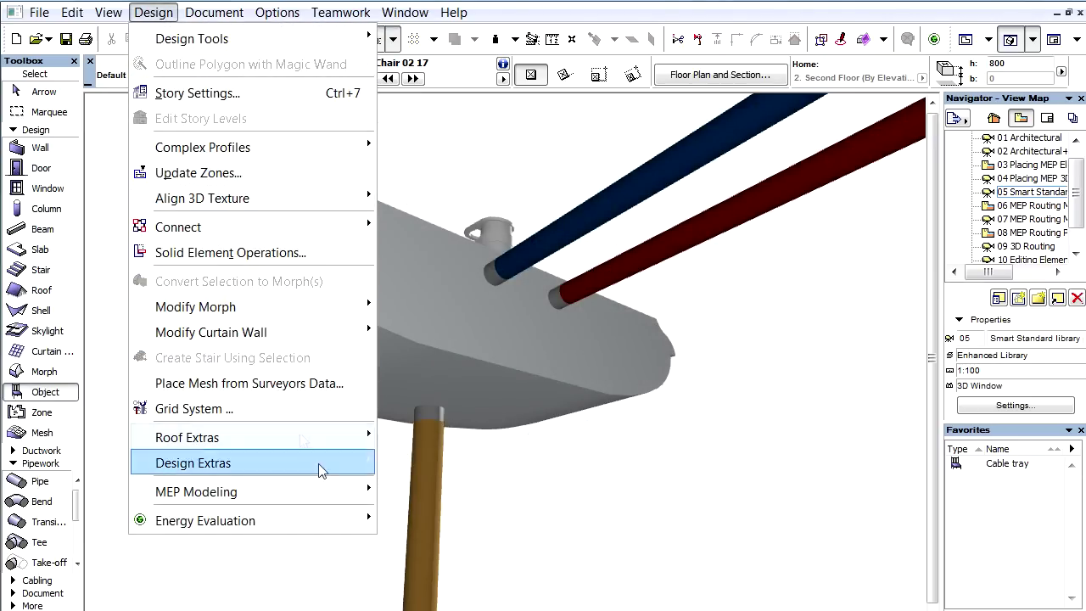
{"action": "mouse_move", "coordinate": [171, 482]}
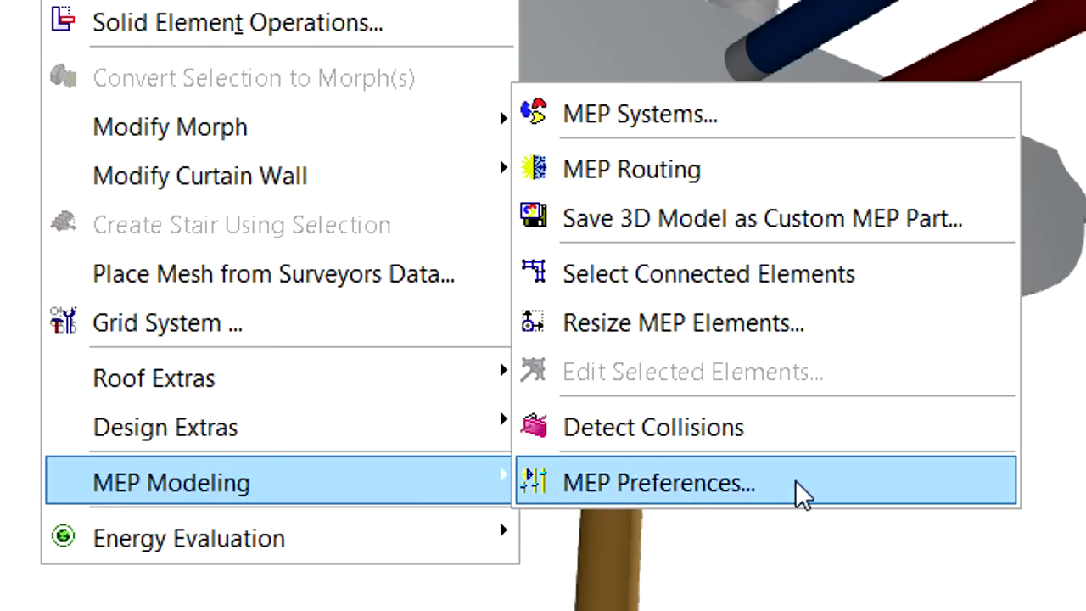
{"action": "mouse_move", "coordinate": [280, 482]}
{"action": "left_click", "coordinate": [802, 497]}
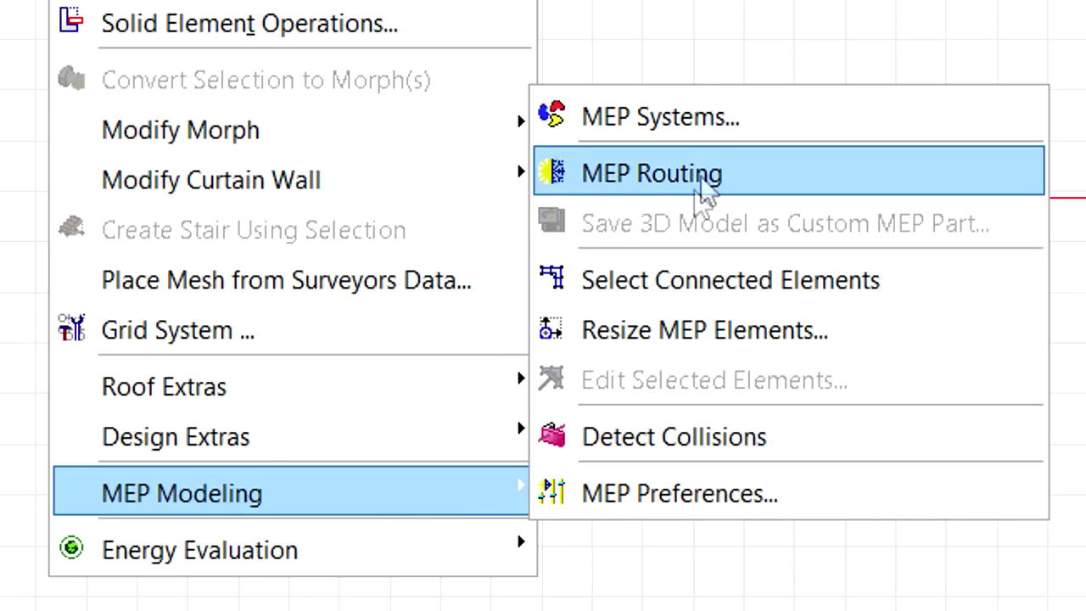
Set the routed duct to 1200 wide and 650 high at elevation 0
{"action": "left_click", "coordinate": [700, 189]}
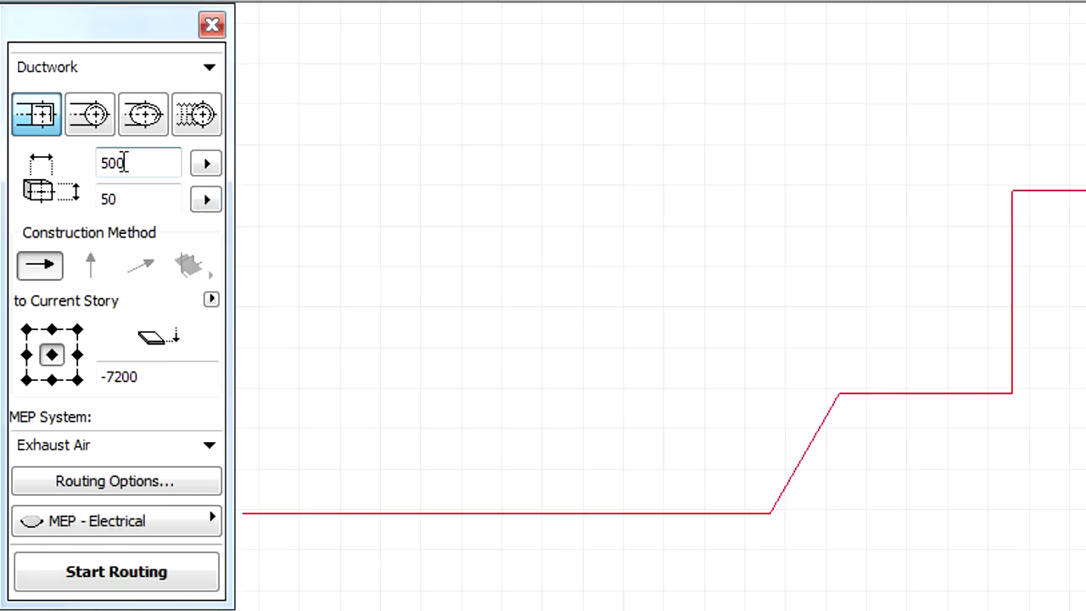
{"action": "left_click_drag", "start_coordinate": [124, 163], "coordinate": [89, 169]}
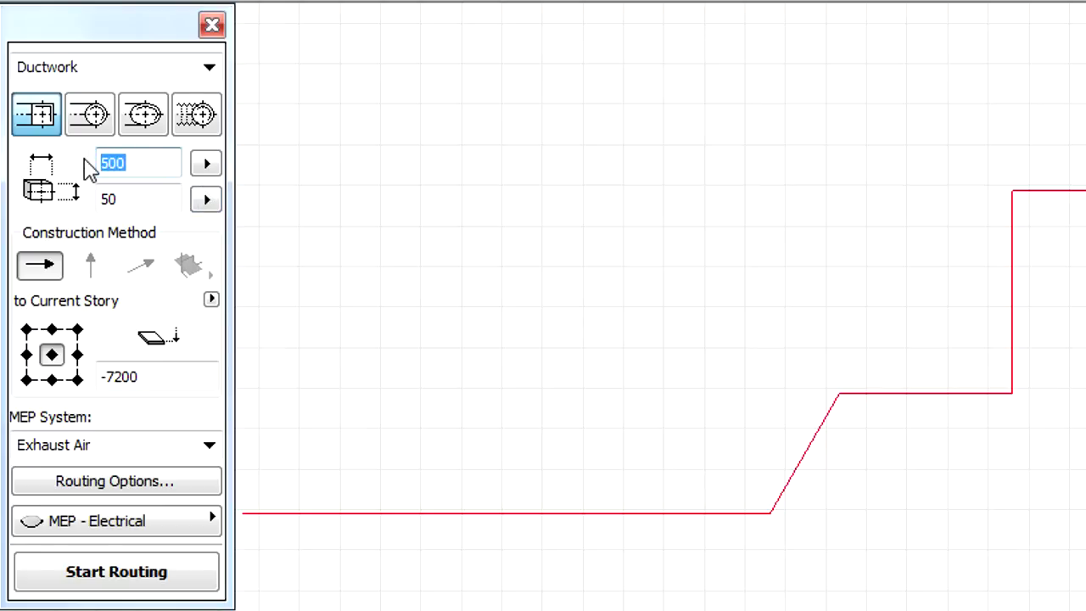
{"action": "type", "text": "1200"}
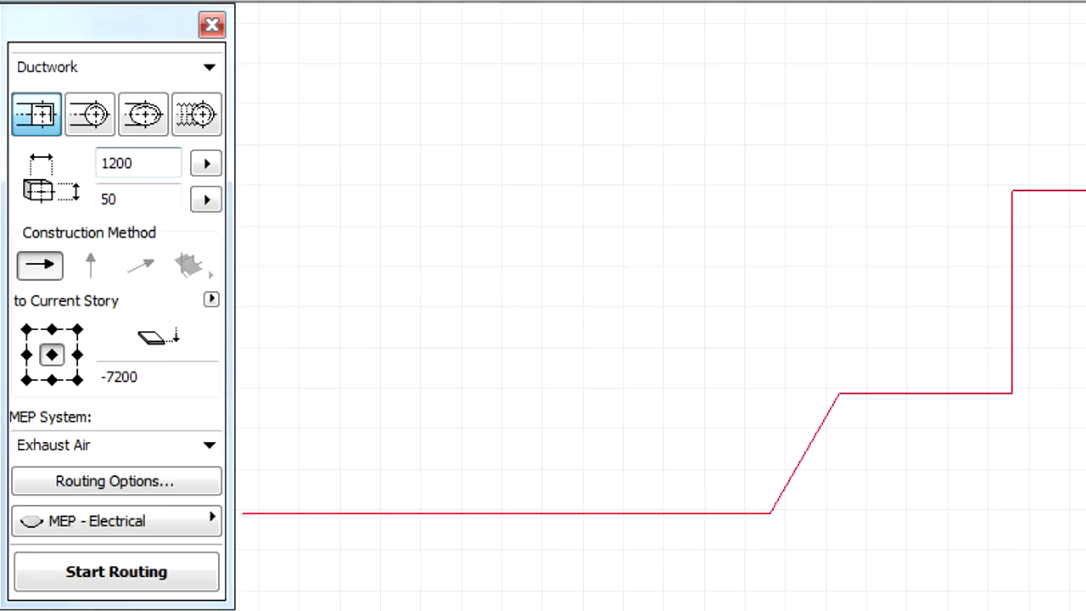
{"action": "double_click", "coordinate": [118, 200]}
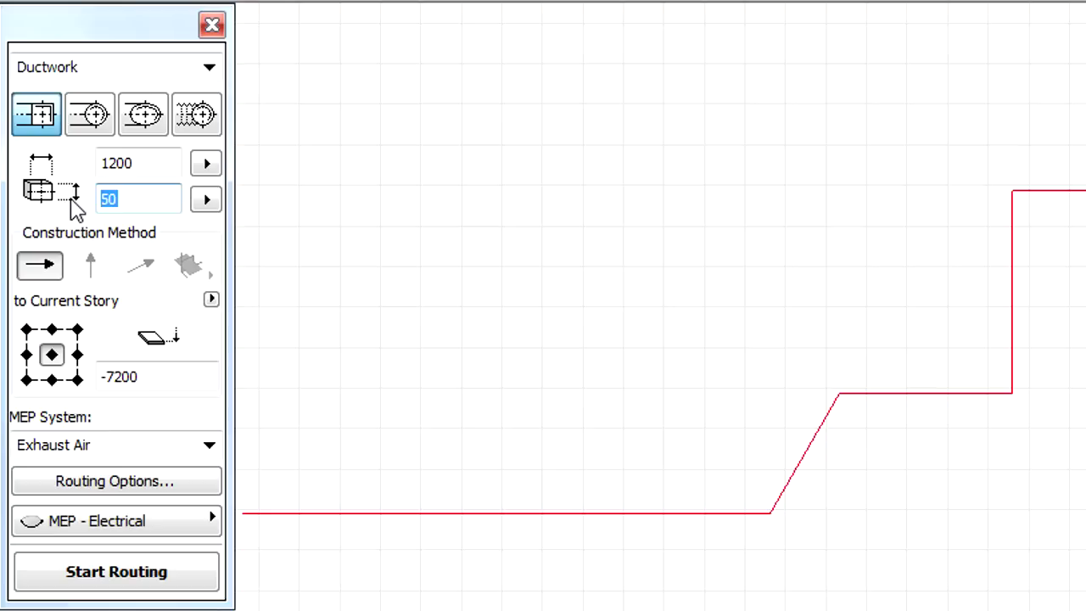
{"action": "type", "text": "650"}
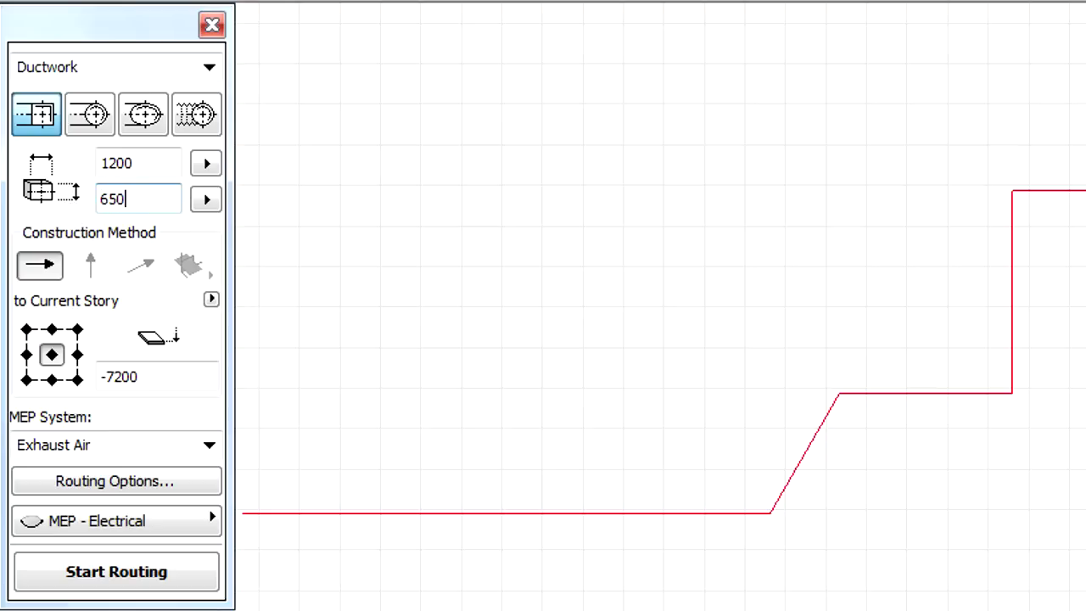
{"action": "double_click", "coordinate": [125, 376]}
{"action": "left_click_drag", "start_coordinate": [126, 376], "coordinate": [96, 386]}
{"action": "type", "text": "0"}
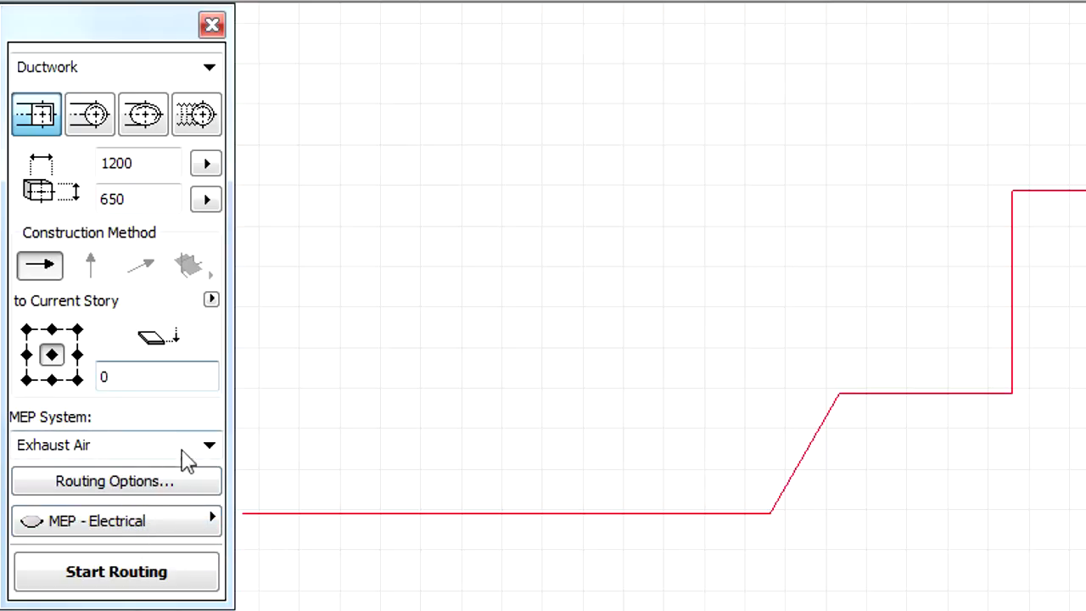
Place routed ducts on the MEP - Routing-Magic Wand layer
{"action": "left_click", "coordinate": [206, 518]}
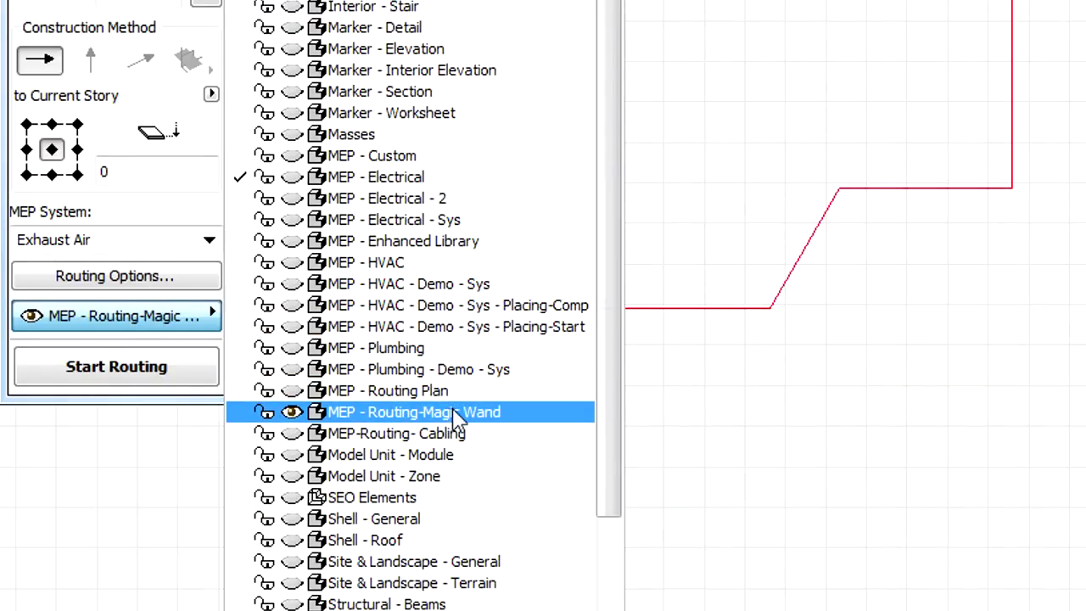
{"action": "left_click", "coordinate": [457, 415]}
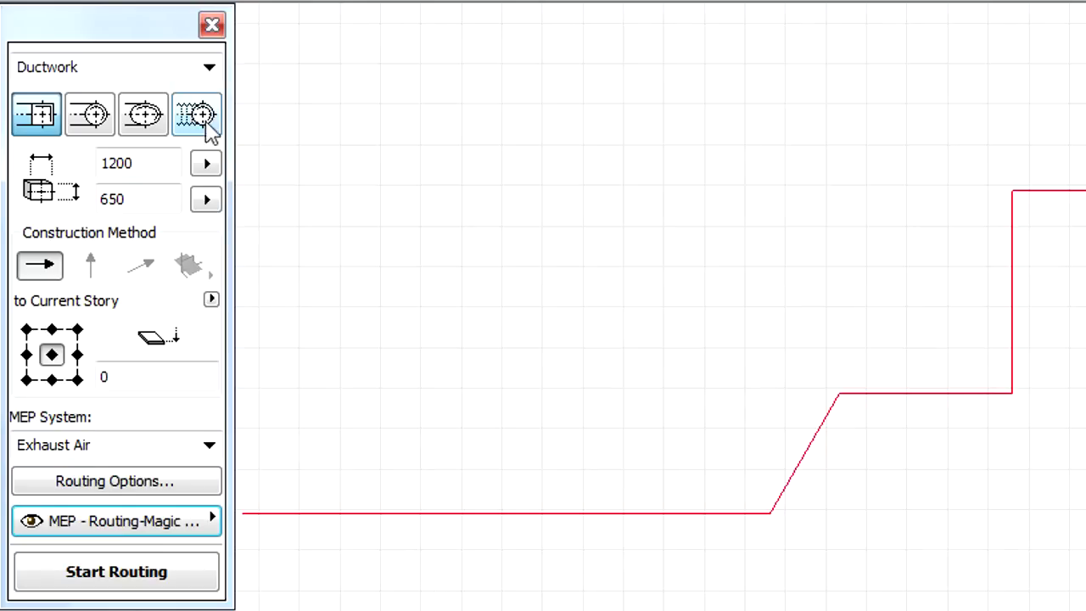
{"action": "left_click", "coordinate": [207, 72]}
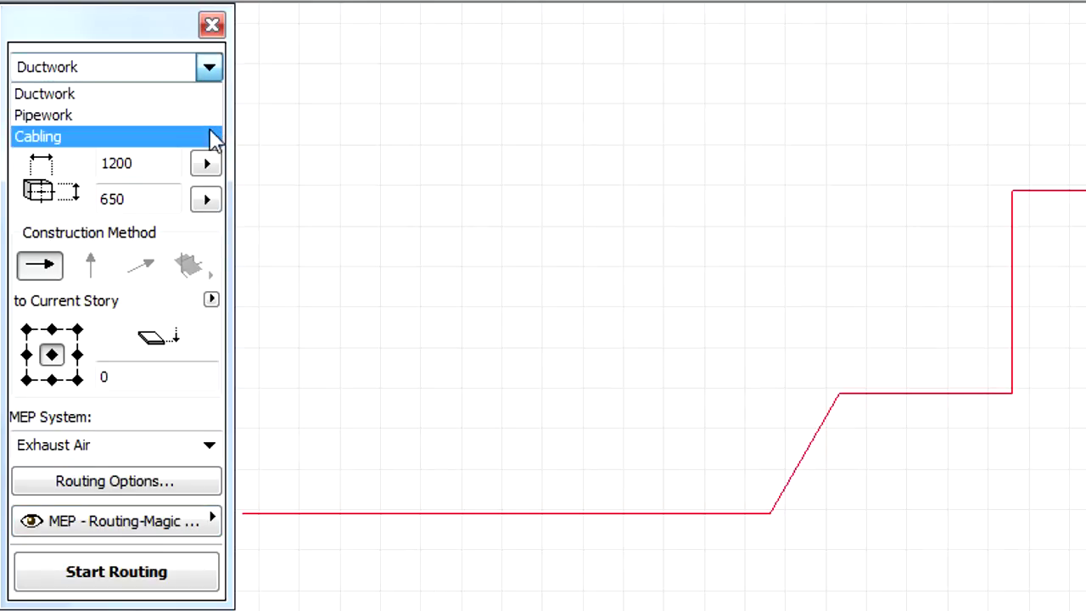
{"action": "left_click", "coordinate": [202, 95]}
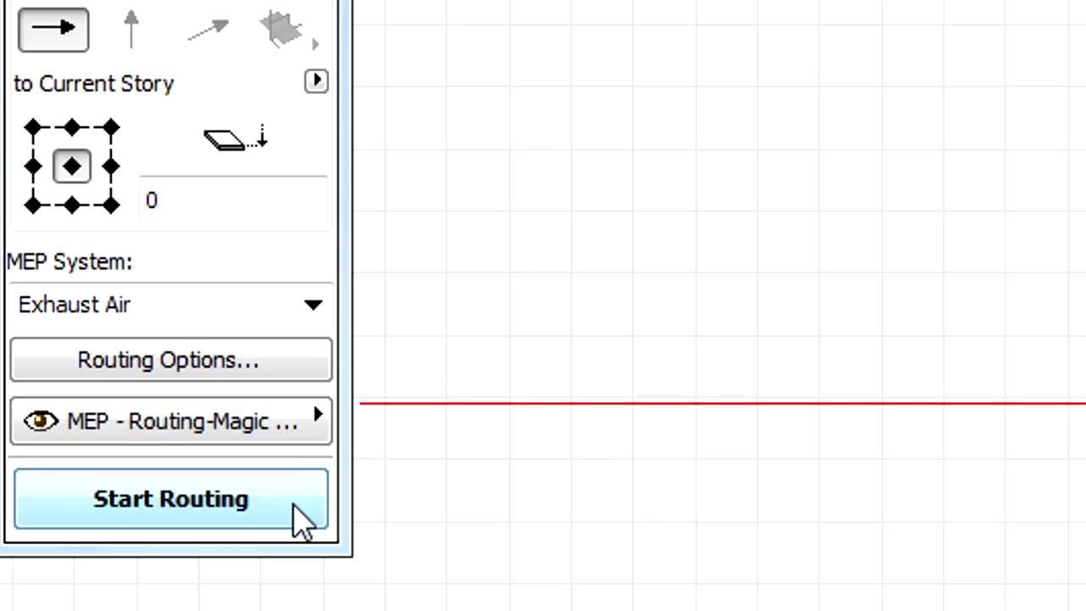
Generate the 1200×650 Exhaust Air duct along the red route line and frame the run
{"action": "left_click", "coordinate": [301, 518]}
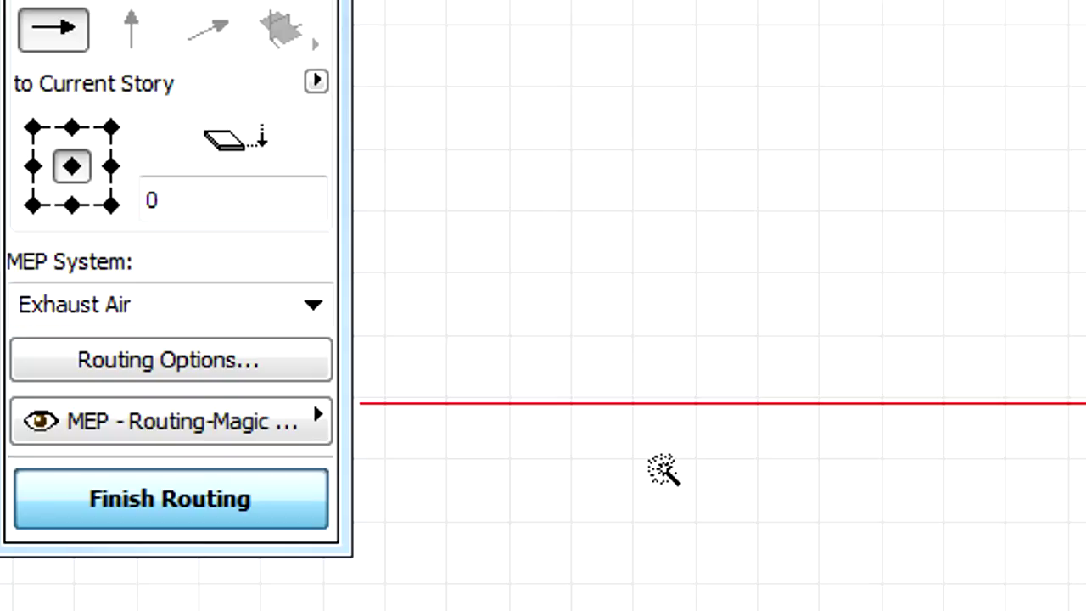
{"action": "left_click", "coordinate": [796, 402]}
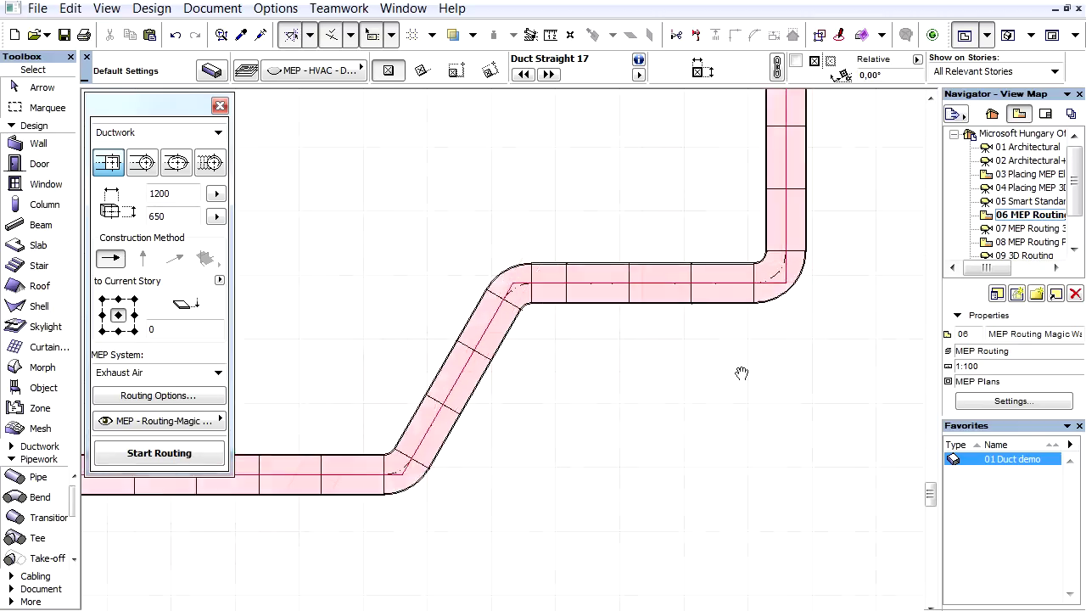
{"action": "mouse_move", "coordinate": [741, 373]}
{"action": "middle_mouse_down"}
{"action": "mouse_move", "coordinate": [749, 366]}
{"action": "mouse_move", "coordinate": [719, 388]}
{"action": "middle_mouse_up"}
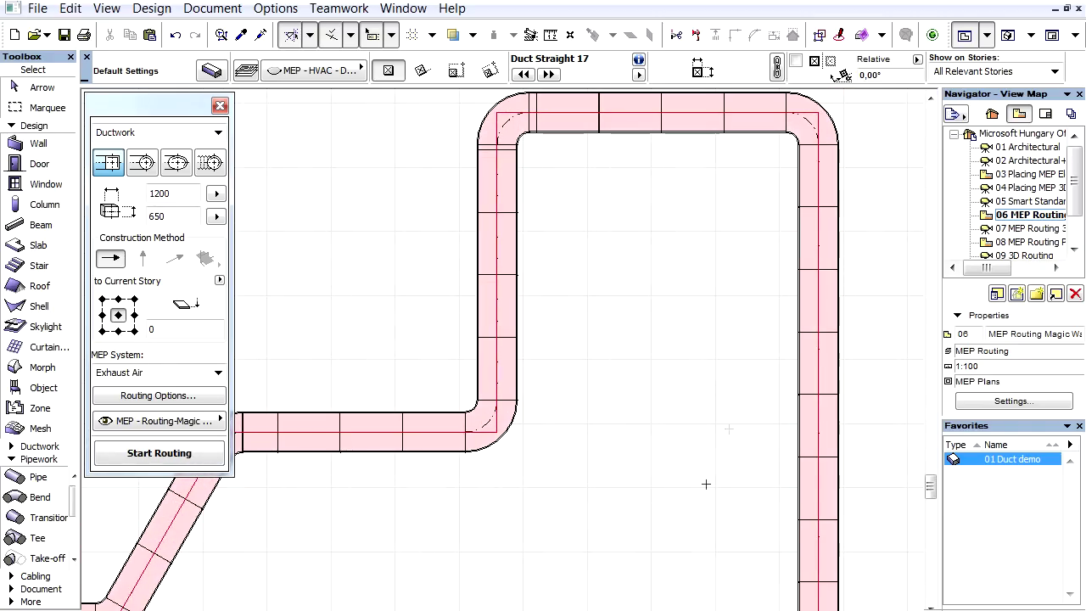
{"action": "scroll", "coordinate": [654, 402], "scroll_direction": "down", "scroll_amount": 5}
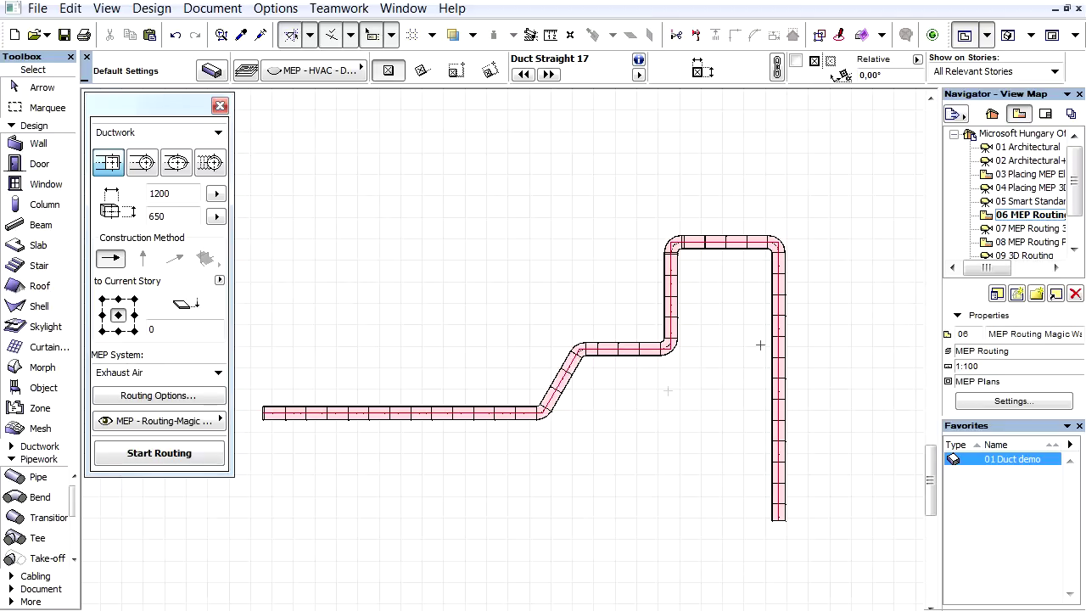
{"action": "scroll", "coordinate": [411, 407], "scroll_direction": "up", "scroll_amount": 1}
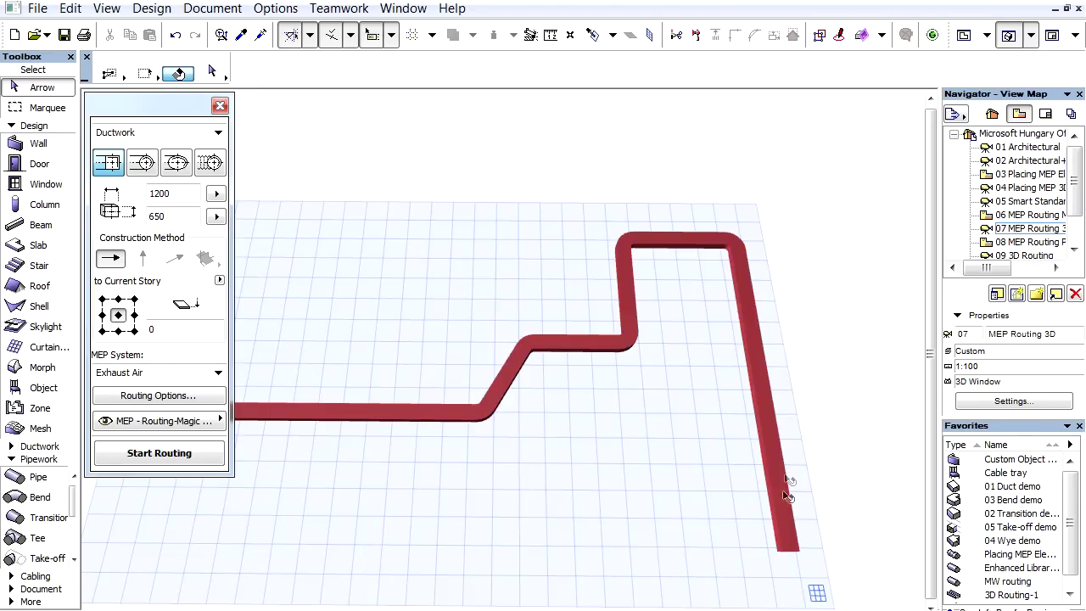
Select all 49 pieces of the duct run with Select Connected Elements
{"action": "left_click", "coordinate": [780, 505]}
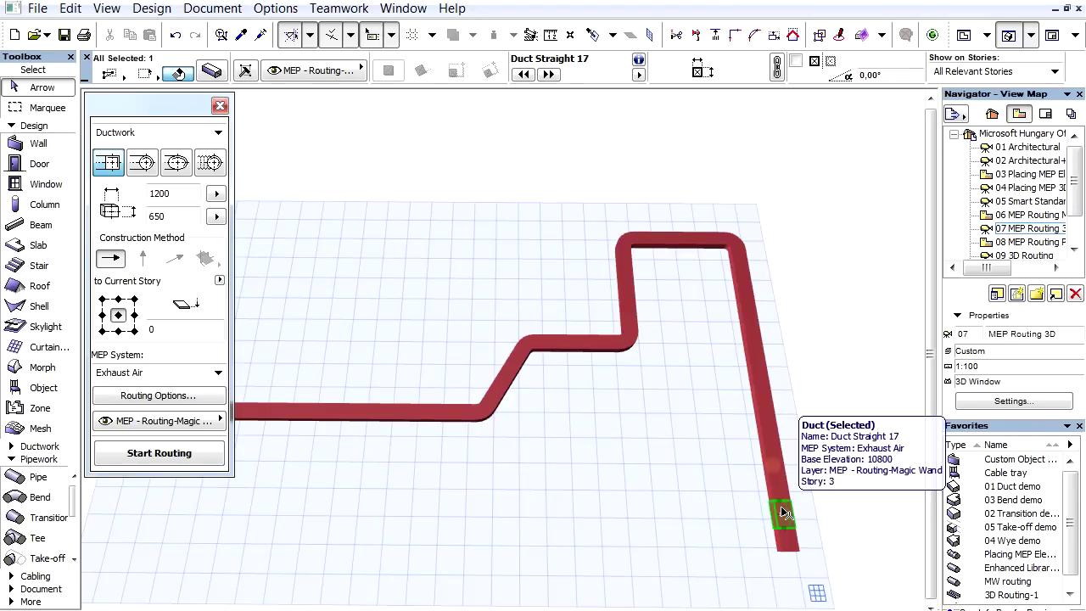
{"action": "key", "text": "Escape"}
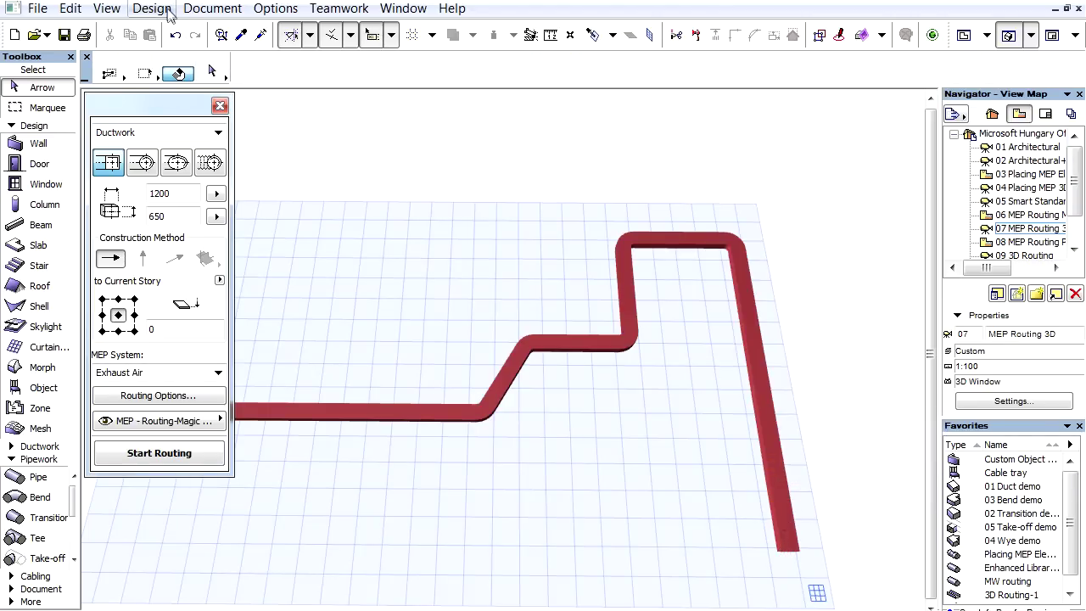
{"action": "left_click", "coordinate": [151, 8]}
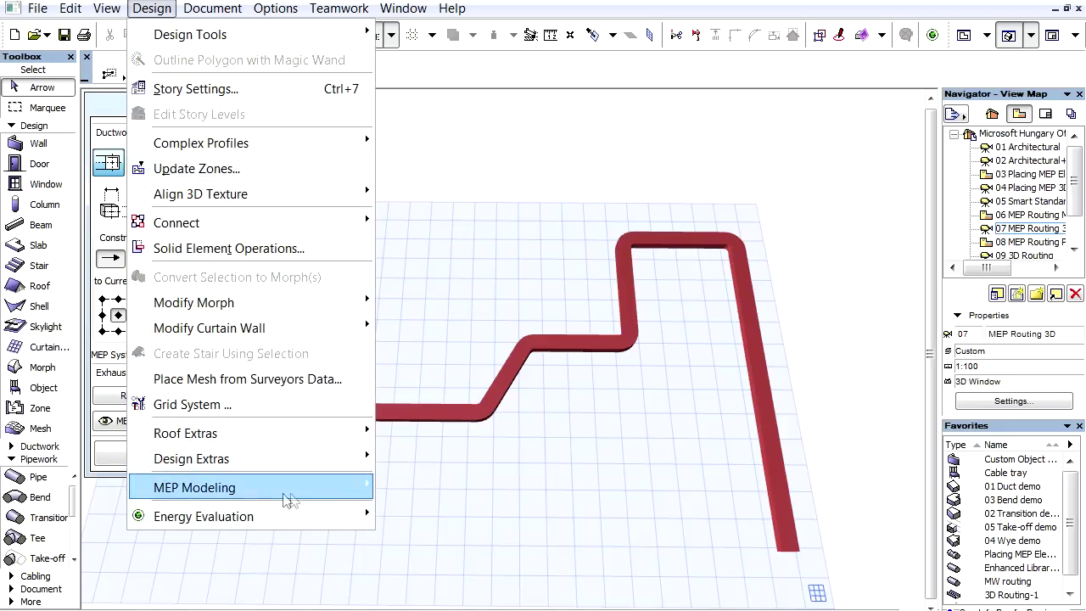
{"action": "mouse_move", "coordinate": [204, 506]}
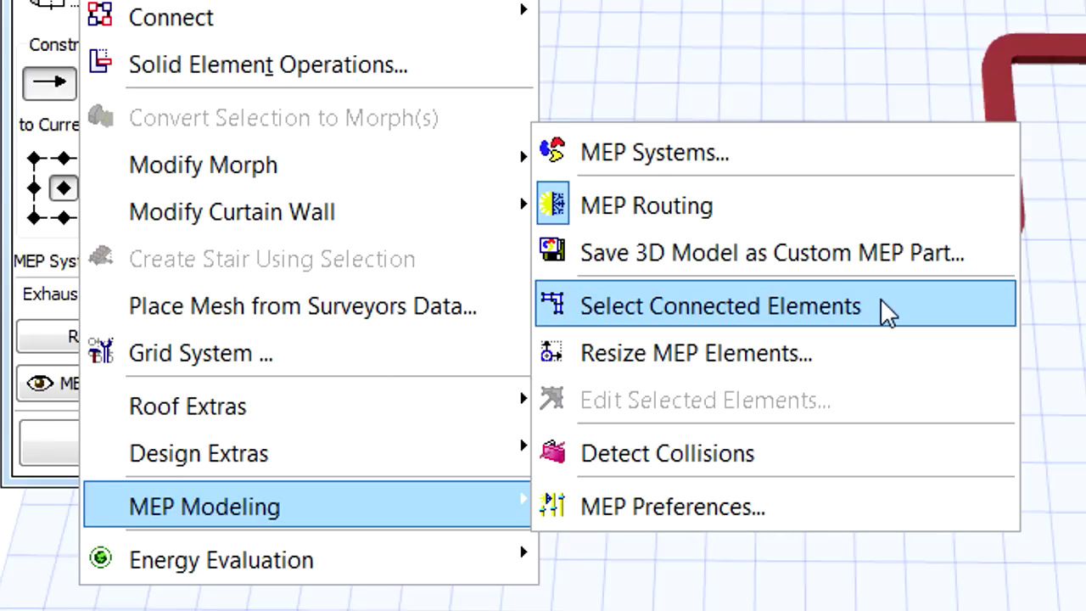
{"action": "left_click", "coordinate": [887, 314]}
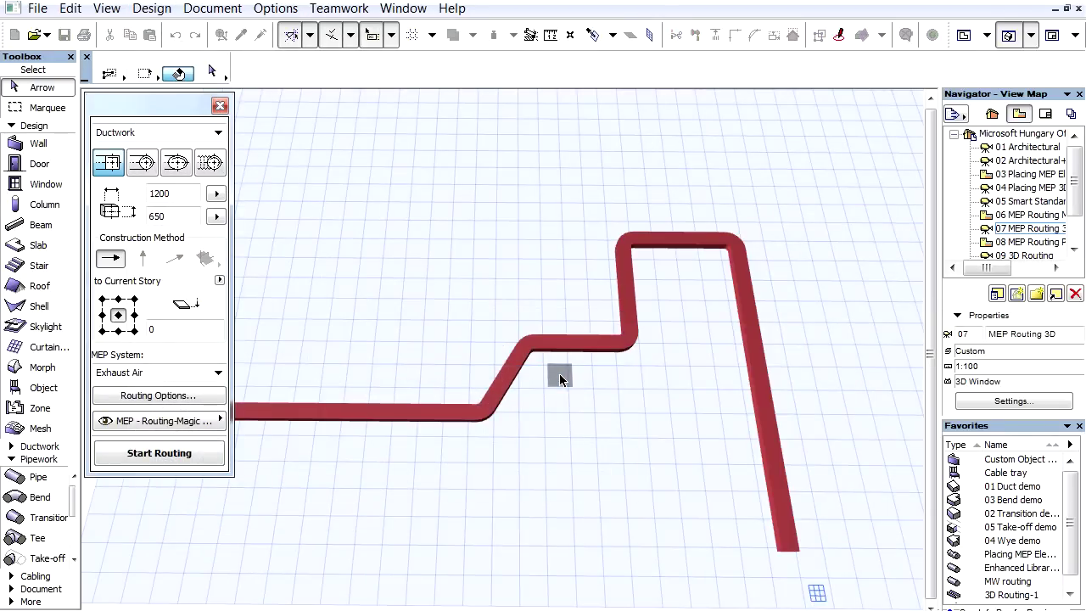
{"action": "left_click", "coordinate": [793, 552]}
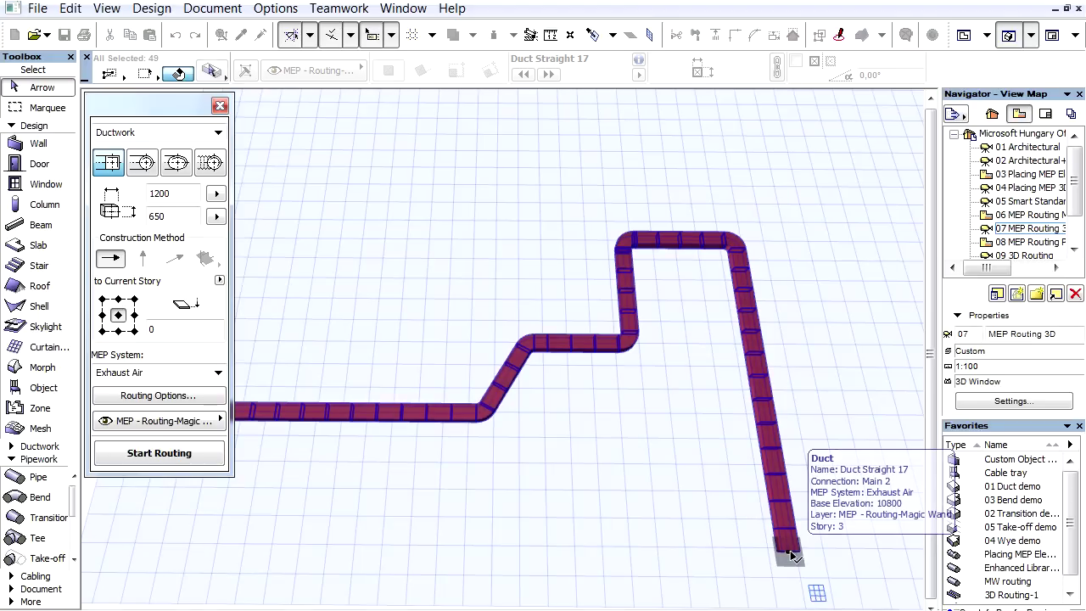
{"action": "left_click", "coordinate": [793, 553]}
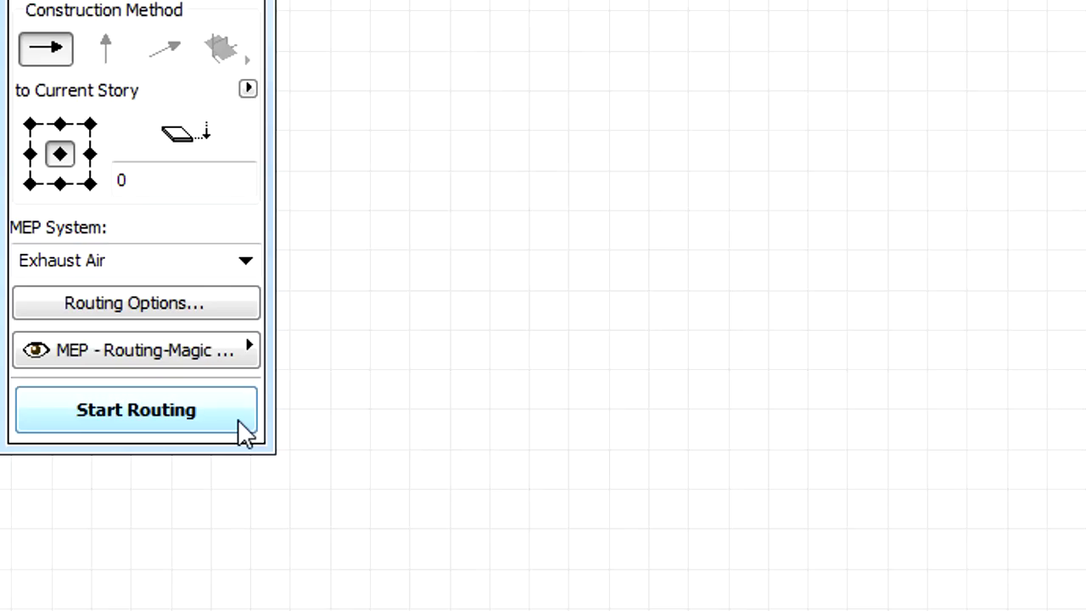
Sketch a new duct route with horizontal, upward and horizontal legs
{"action": "left_click", "coordinate": [236, 419]}
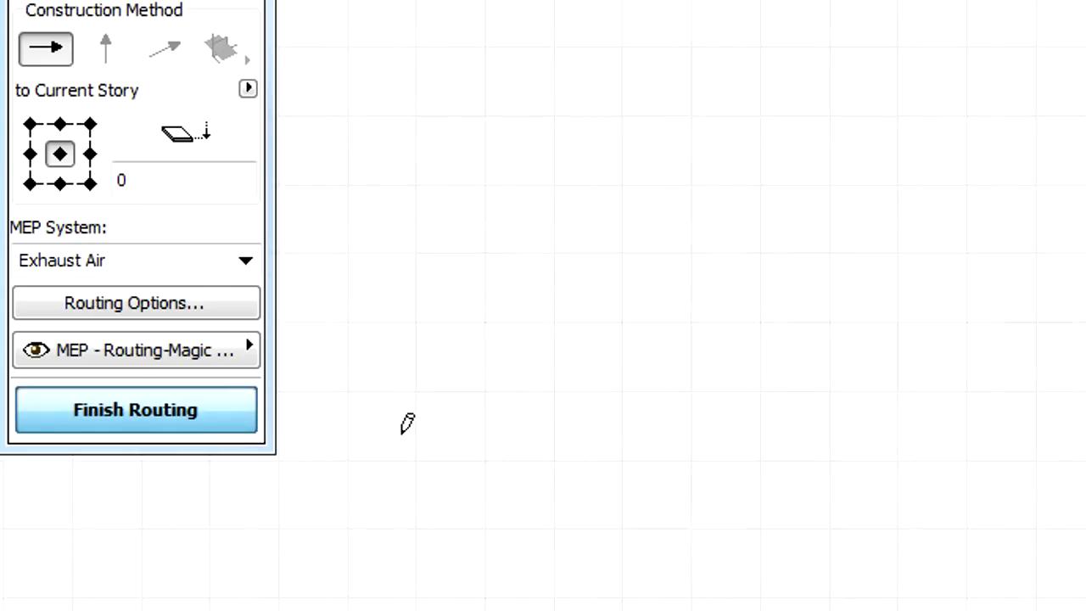
{"action": "left_click", "coordinate": [382, 406]}
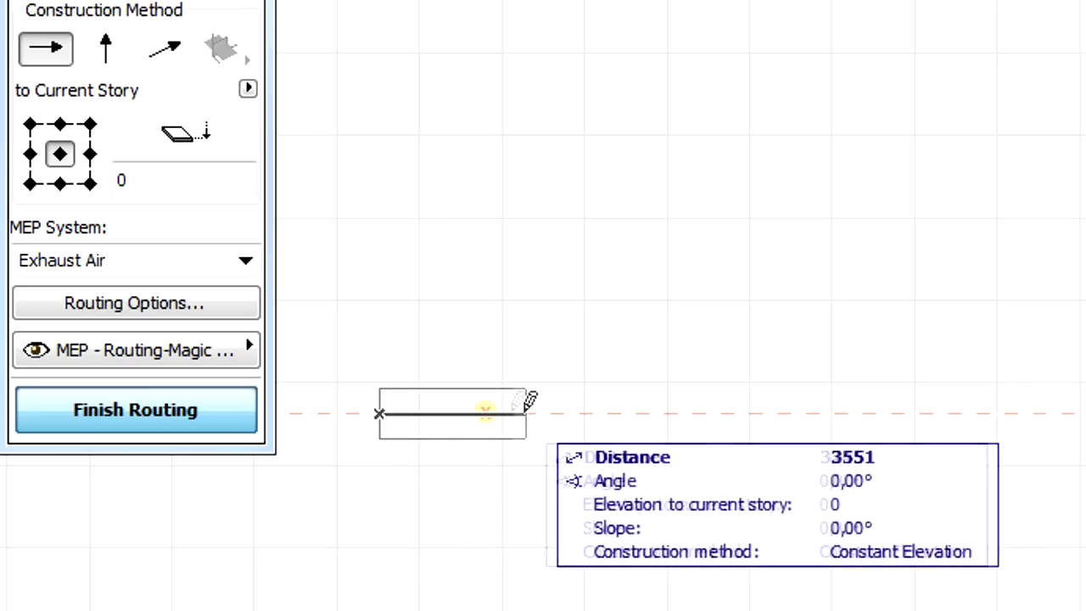
{"action": "left_click", "coordinate": [503, 413]}
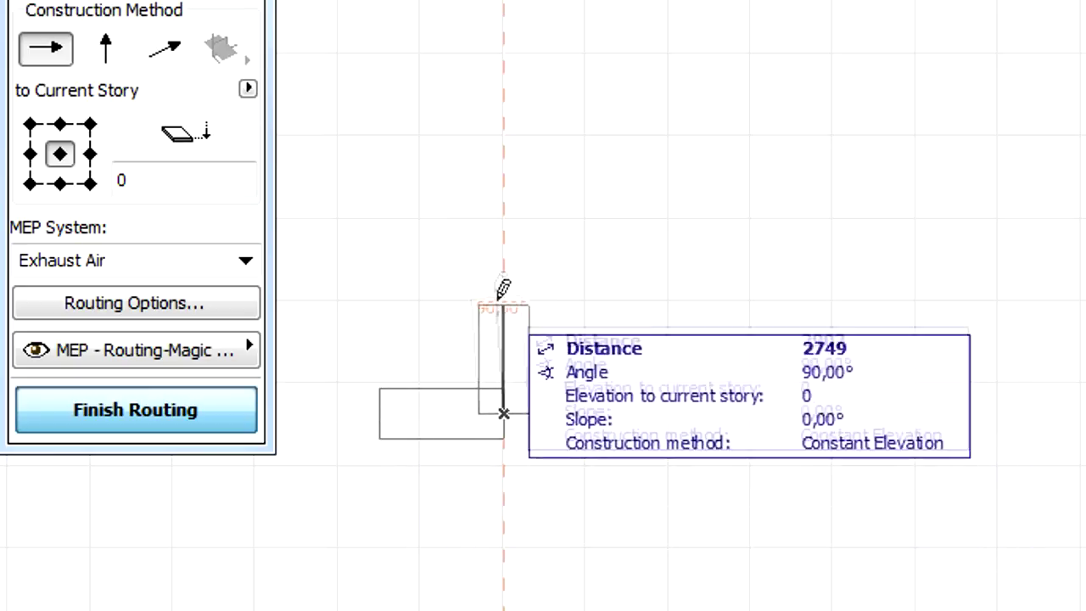
{"action": "left_click", "coordinate": [503, 286]}
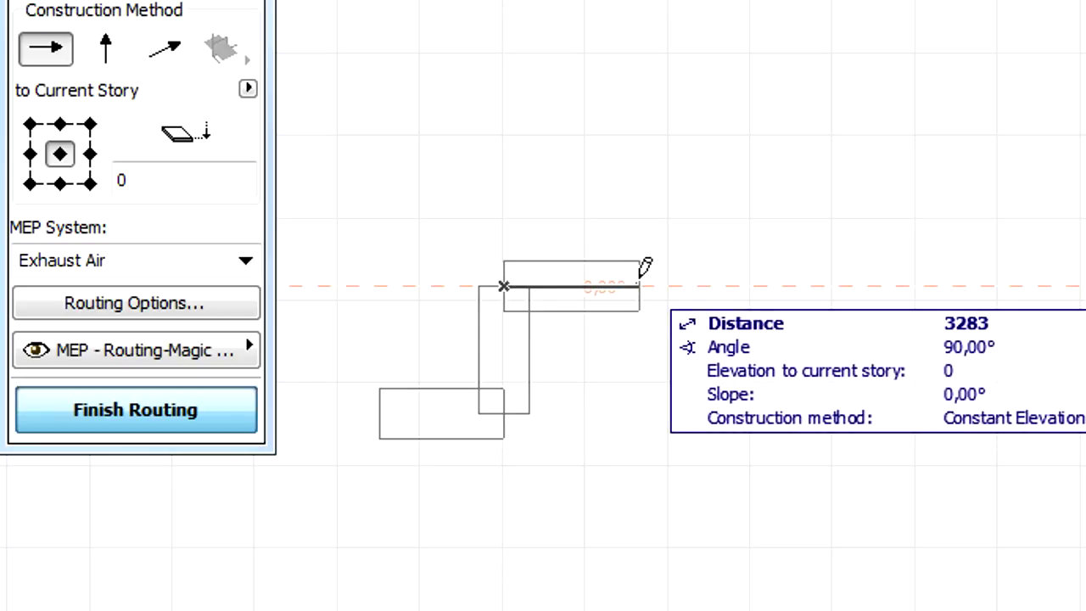
{"action": "left_click", "coordinate": [634, 275]}
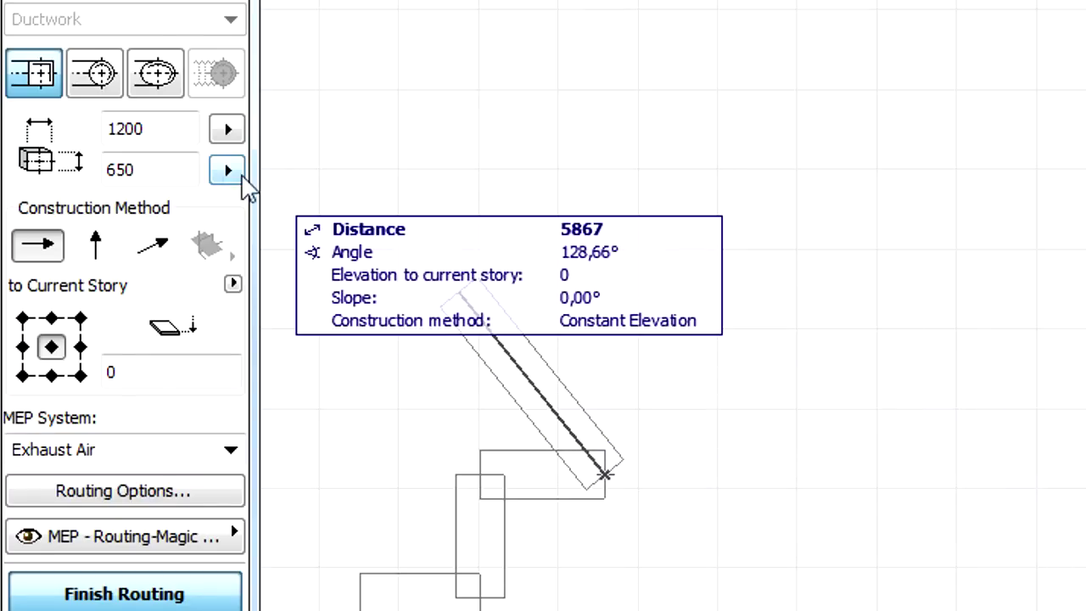
Change the duct width to 800 and fix the end of the first segment
{"action": "left_click_drag", "start_coordinate": [167, 132], "coordinate": [92, 125]}
{"action": "type", "text": "800"}
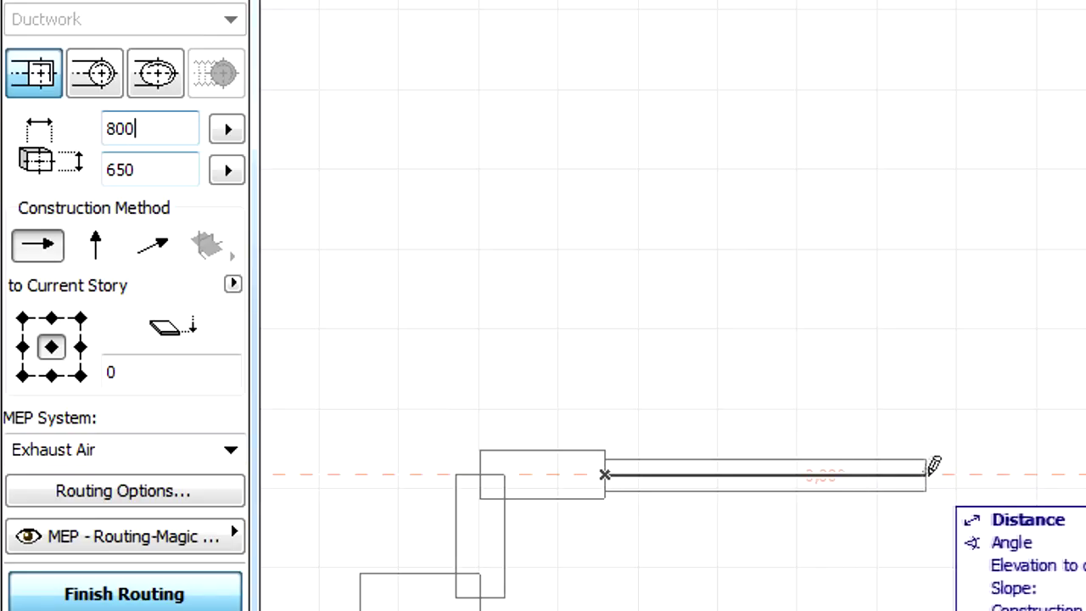
{"action": "left_click", "coordinate": [929, 474]}
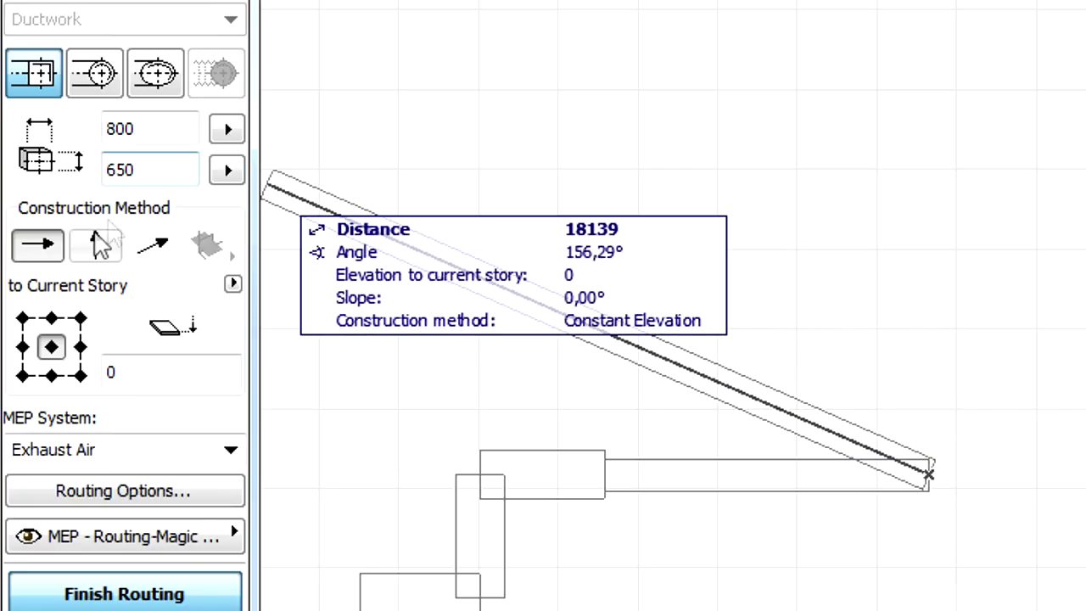
Make the next segment rise vertically to 5000, then set a 20° slope angle
{"action": "left_click", "coordinate": [95, 246]}
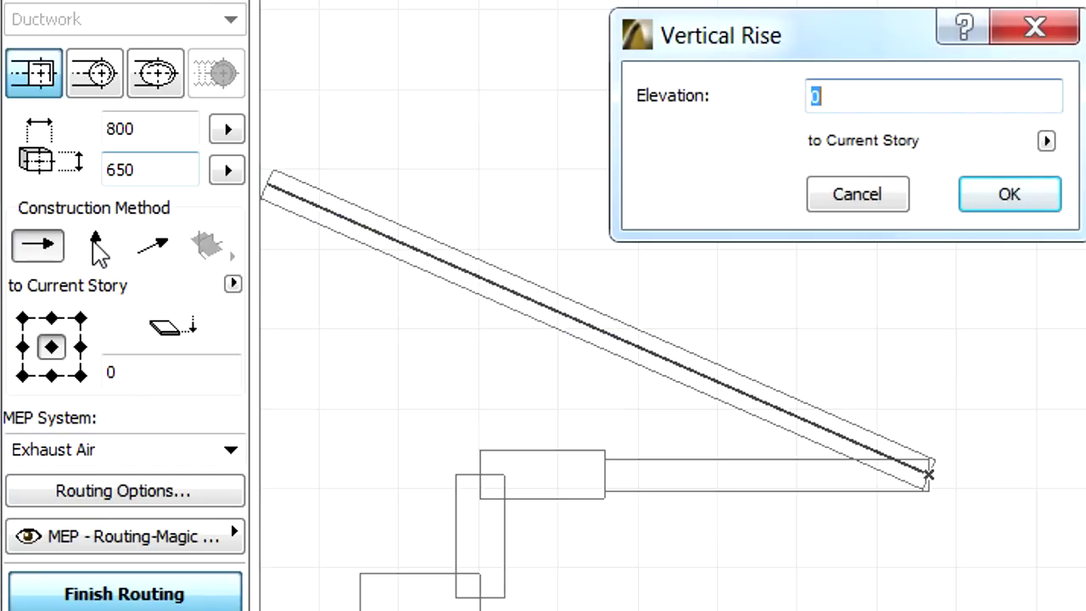
{"action": "type", "text": "5000"}
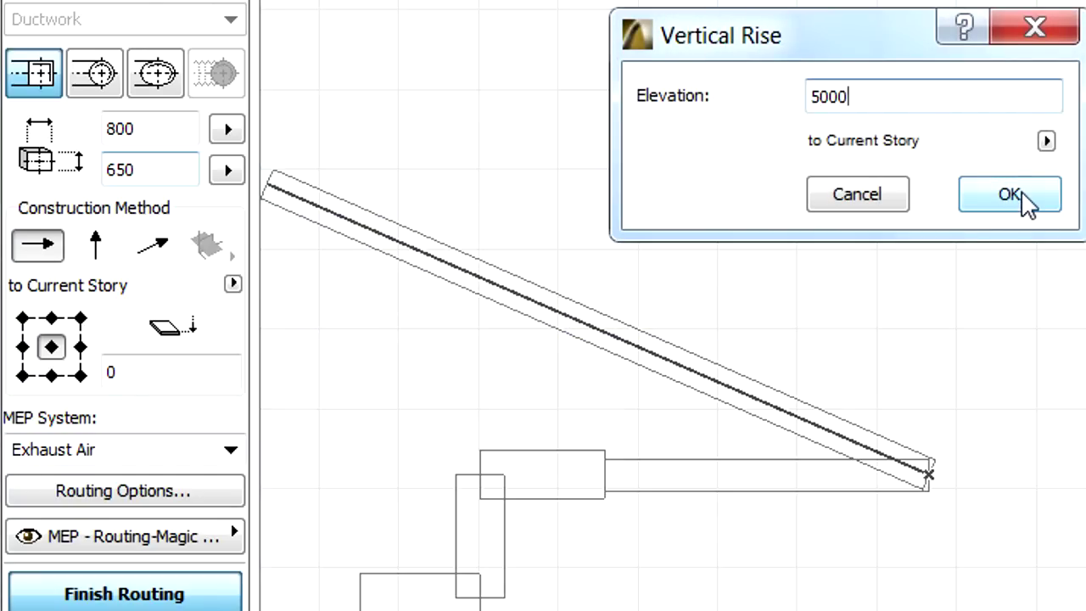
{"action": "left_click", "coordinate": [1025, 200]}
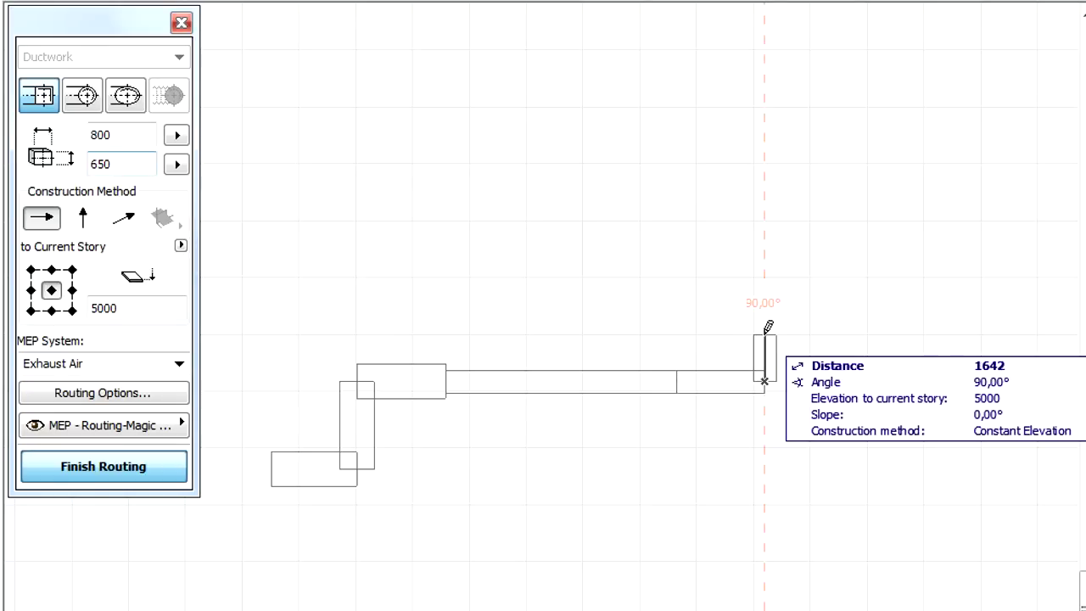
{"action": "left_click", "coordinate": [127, 221]}
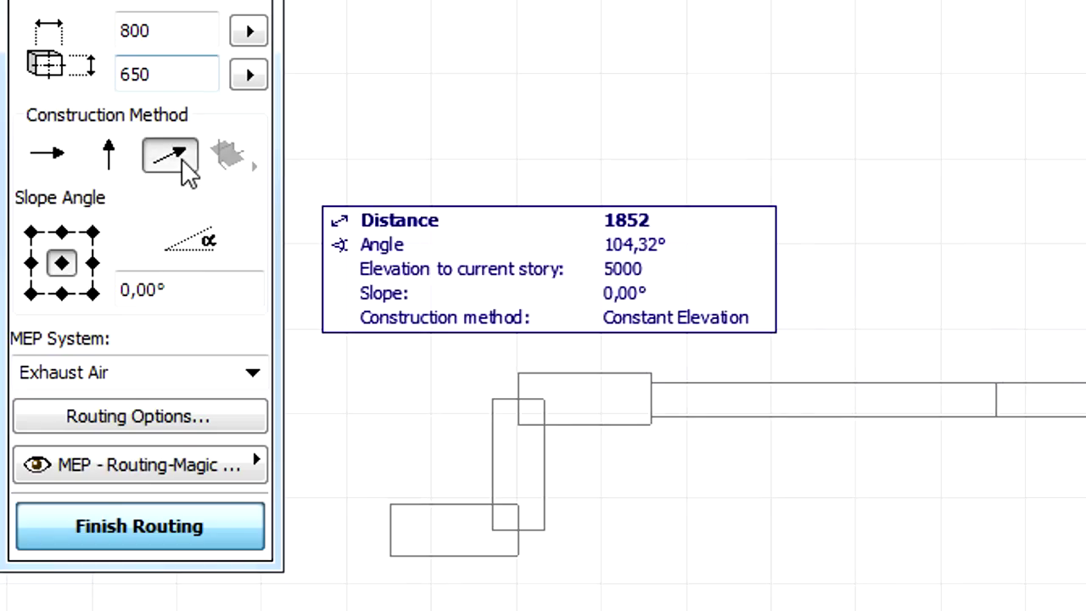
{"action": "left_click", "coordinate": [194, 290]}
{"action": "type", "text": "20"}
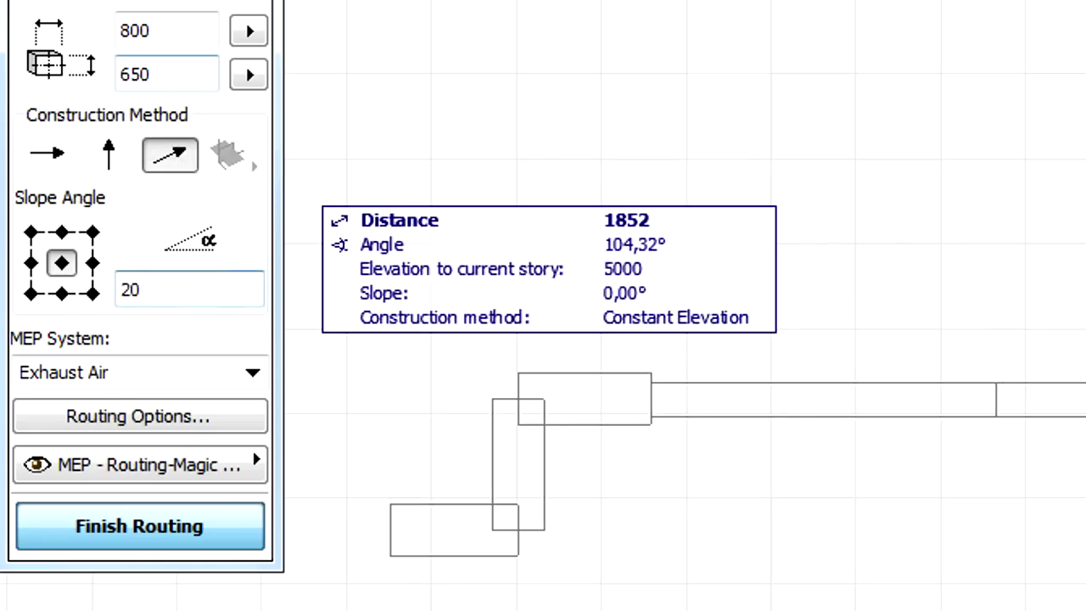
{"action": "key", "text": "Return"}
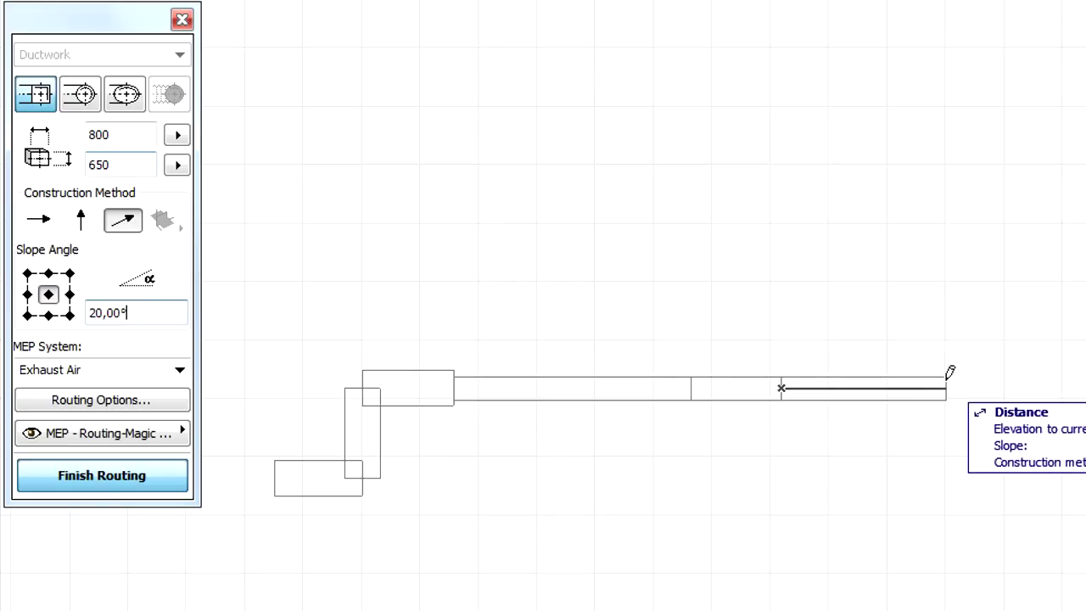
Finish the duct route, keep elements on other stories, and go up one story
{"action": "double_click", "coordinate": [946, 387]}
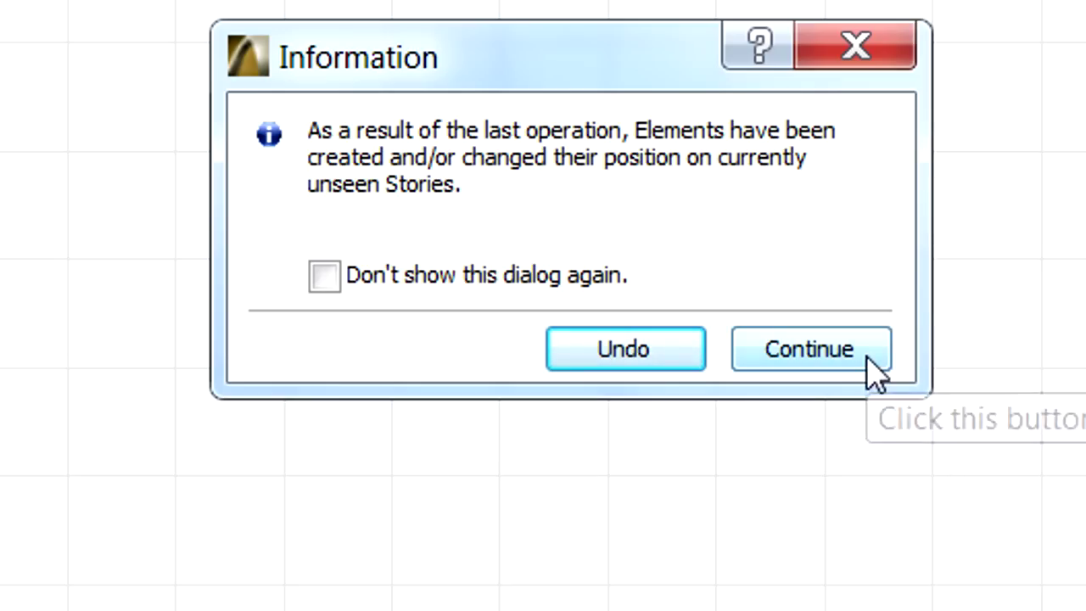
{"action": "left_click", "coordinate": [866, 356]}
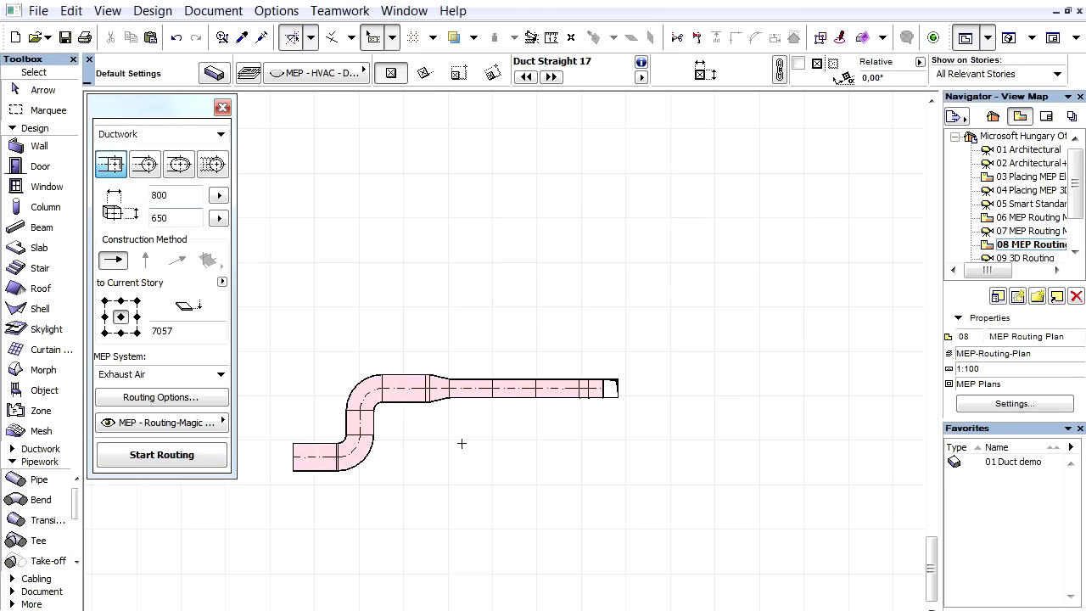
{"action": "left_click", "coordinate": [987, 37]}
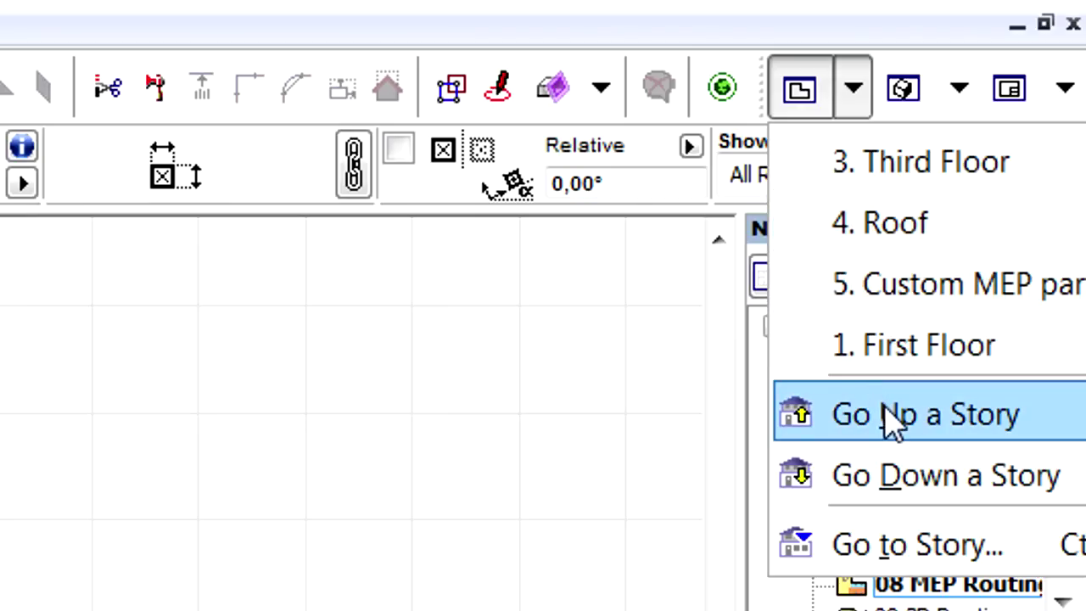
{"action": "left_click", "coordinate": [884, 409]}
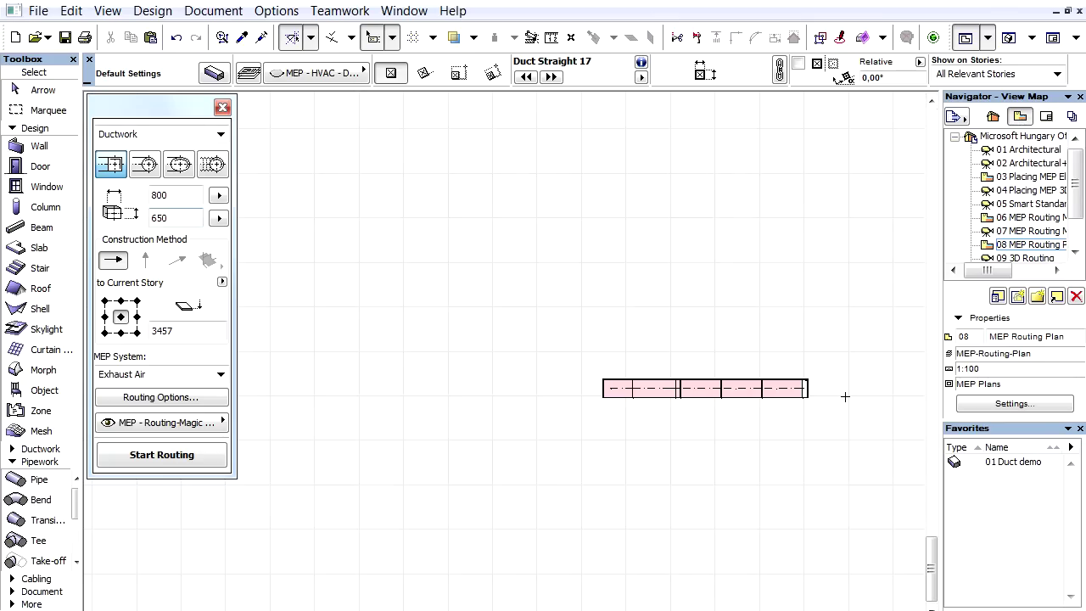
Open the 09 3D Routing view and orbit and zoom around the routed duct
{"action": "double_click", "coordinate": [1049, 246]}
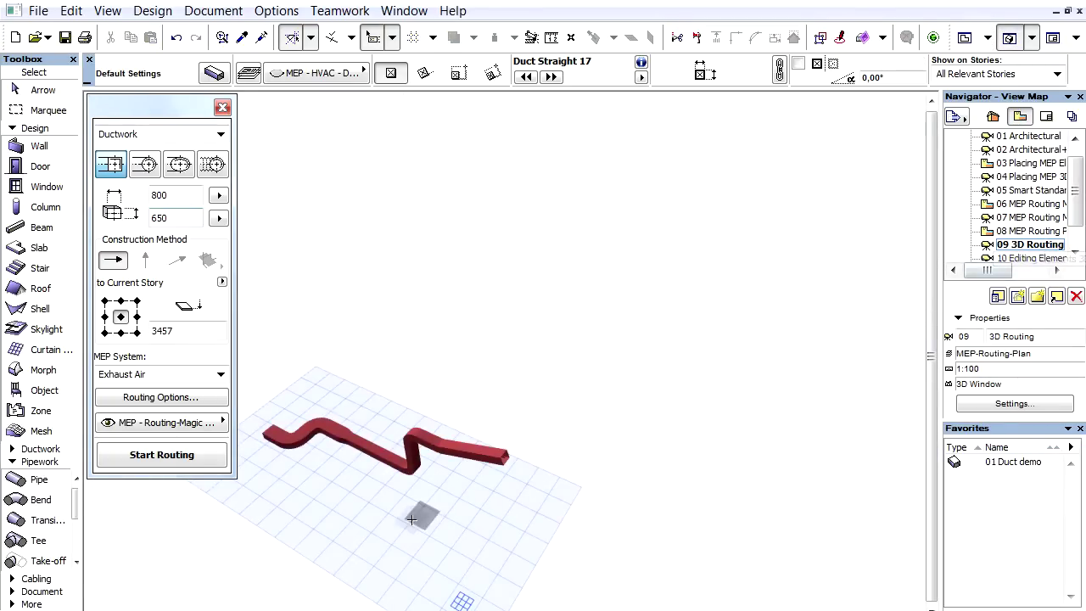
{"action": "middle_click_drag", "start_coordinate": [419, 514], "coordinate": [618, 431], "text": "shift"}
{"action": "scroll", "coordinate": [625, 429], "scroll_direction": "up", "scroll_amount": 3}
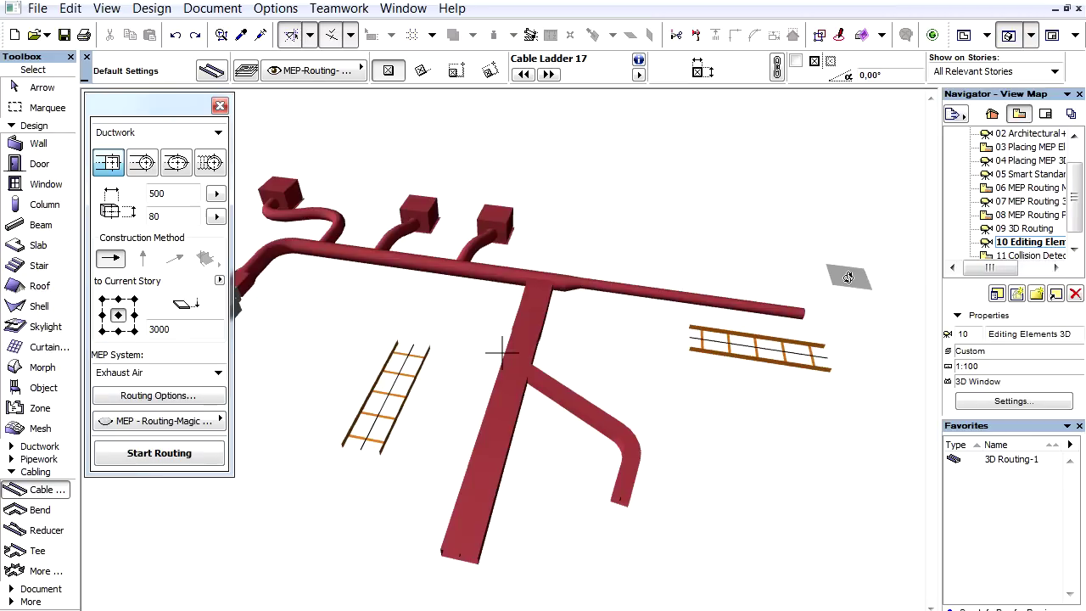
Select the straight branch duct and offset one side edge to a new position
{"action": "key", "text": "Escape"}
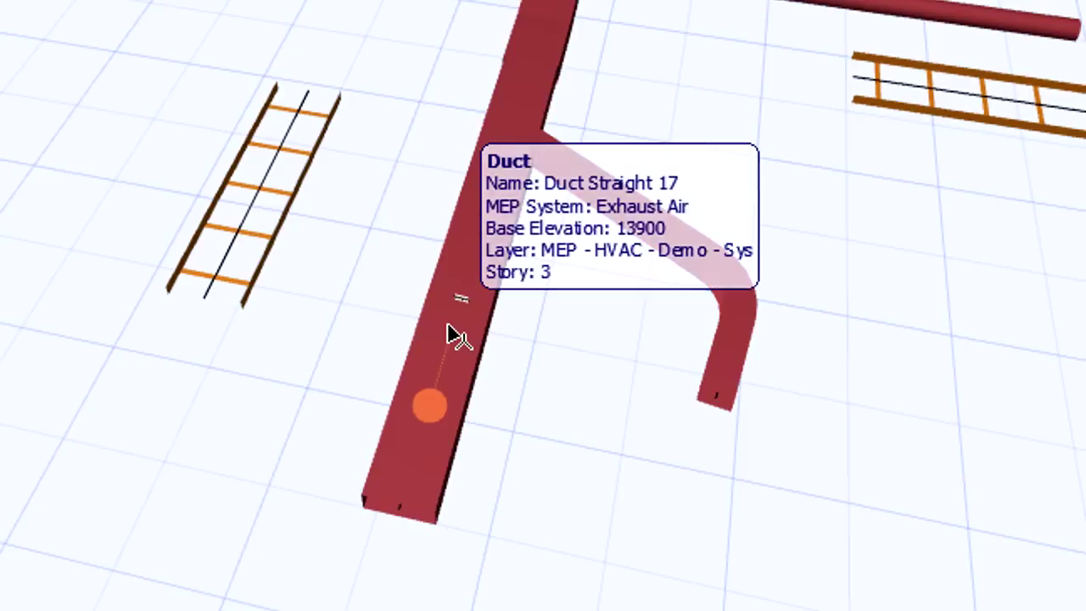
{"action": "left_click", "coordinate": [450, 332]}
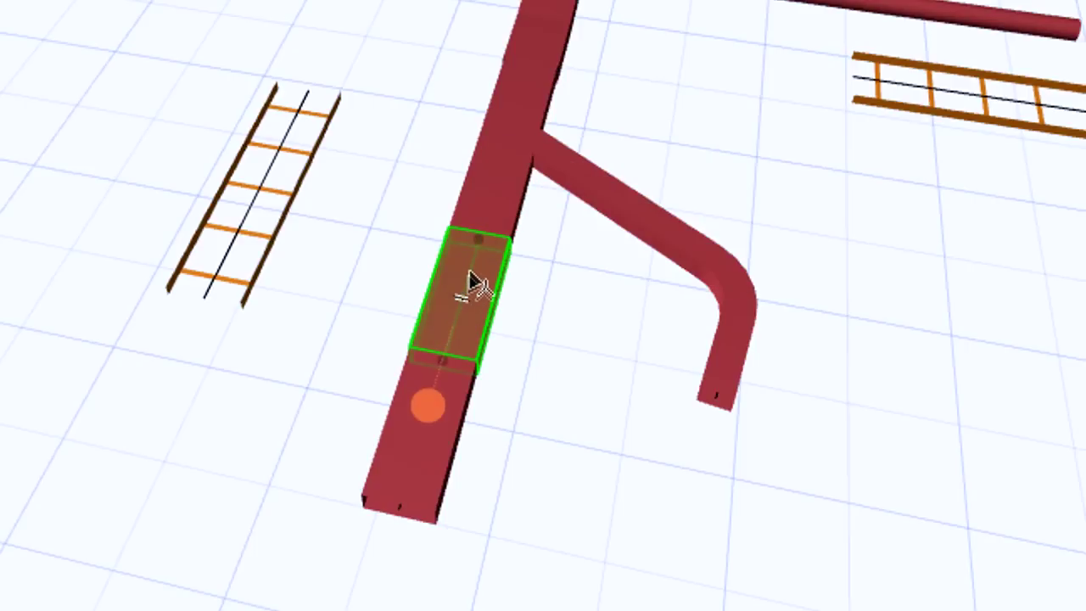
{"action": "left_click", "coordinate": [472, 282]}
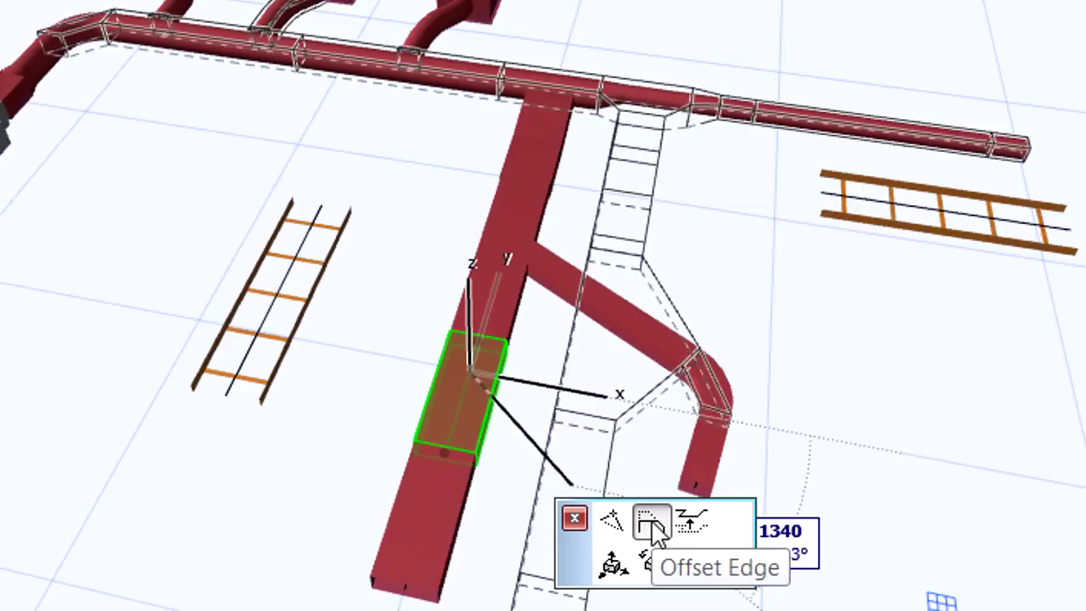
{"action": "left_click", "coordinate": [652, 526]}
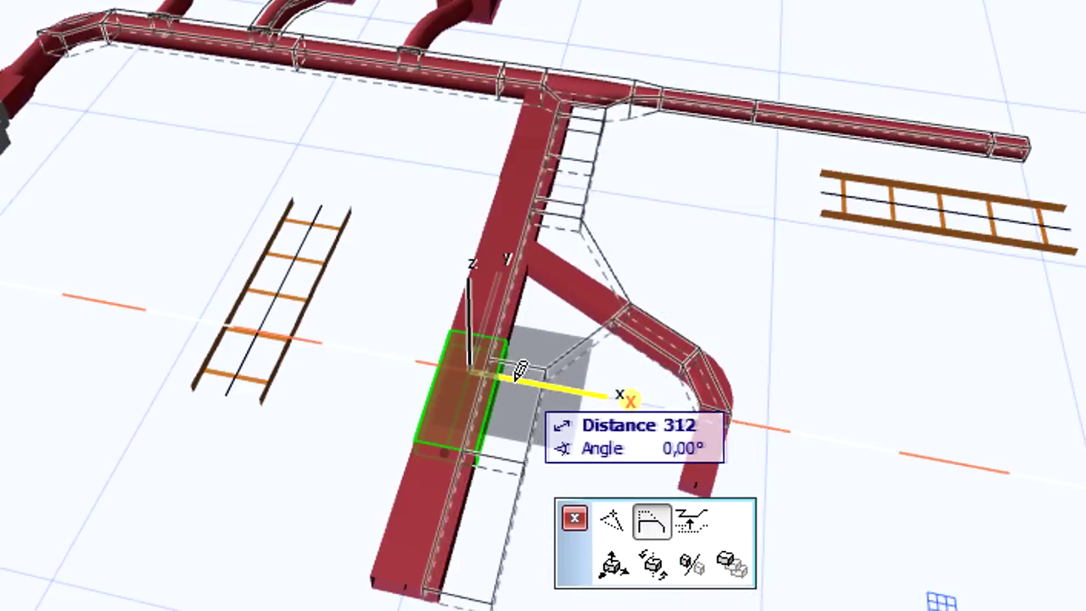
{"action": "left_click", "coordinate": [594, 355]}
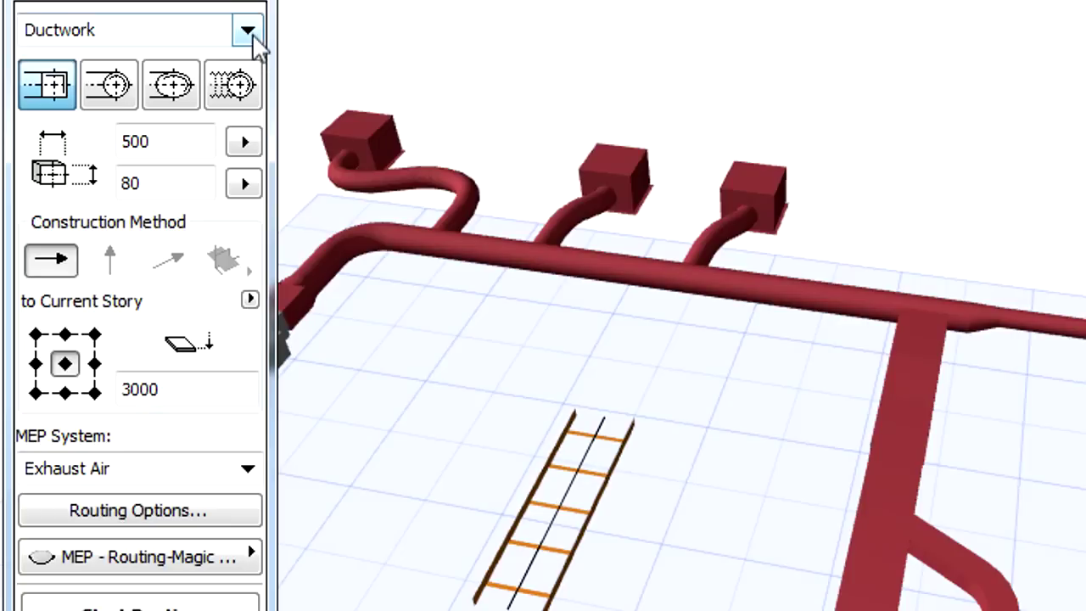
Choose Cabling routing, keep the Cabling system, place it on MEP - Electrical, and start routing
{"action": "left_click", "coordinate": [247, 31]}
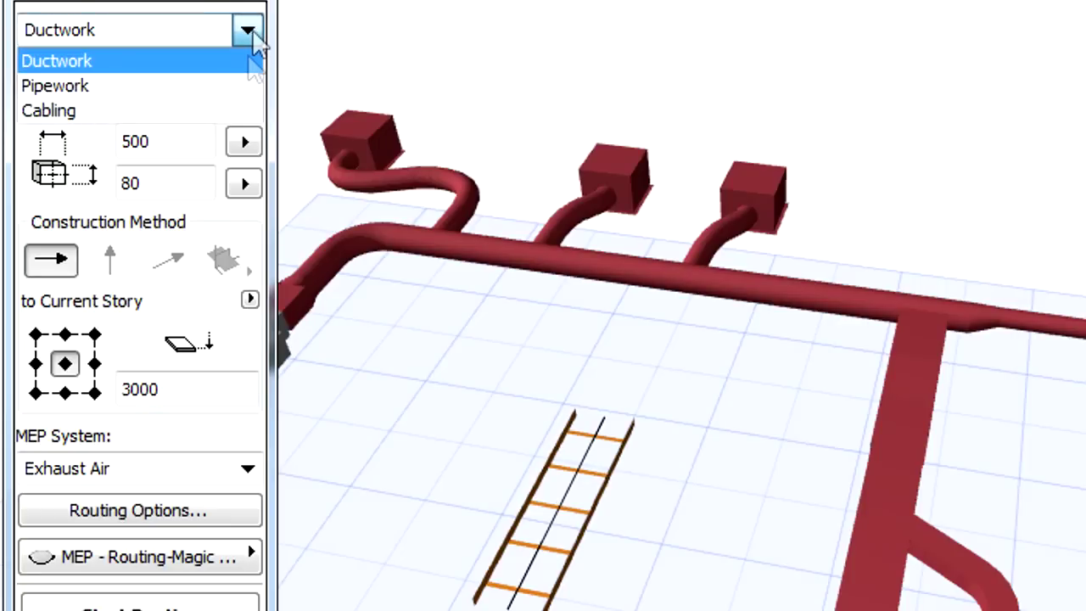
{"action": "left_click", "coordinate": [238, 111]}
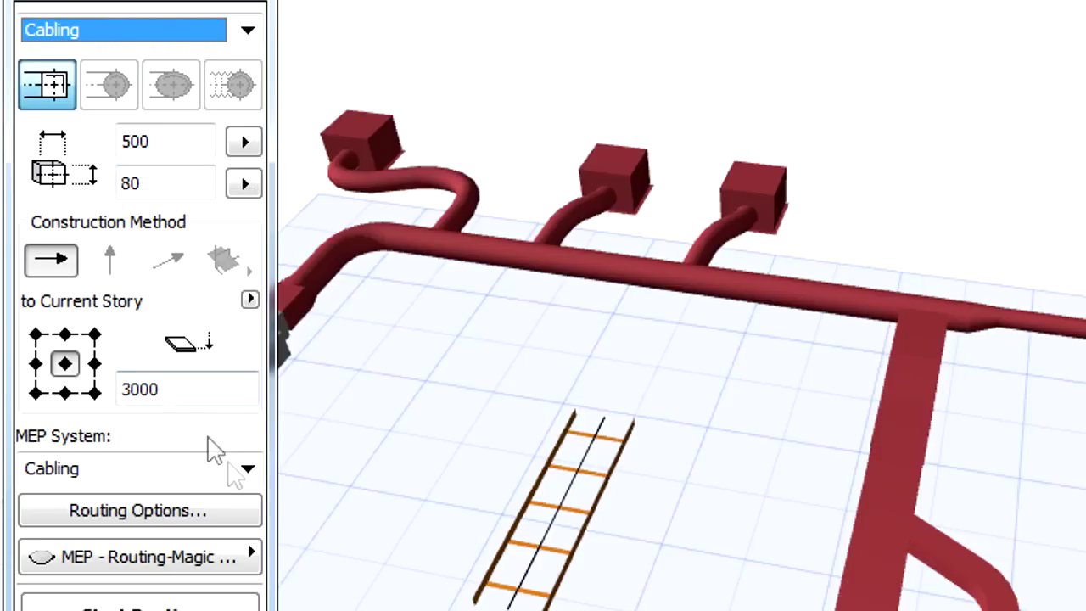
{"action": "left_click", "coordinate": [252, 468]}
{"action": "left_click", "coordinate": [252, 467]}
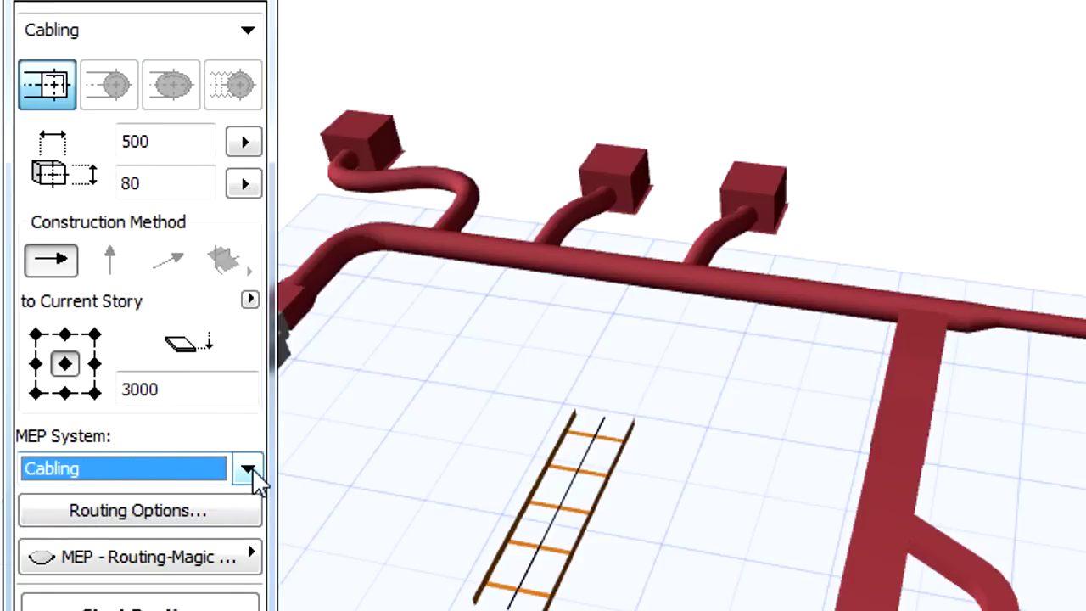
{"action": "left_click", "coordinate": [240, 552]}
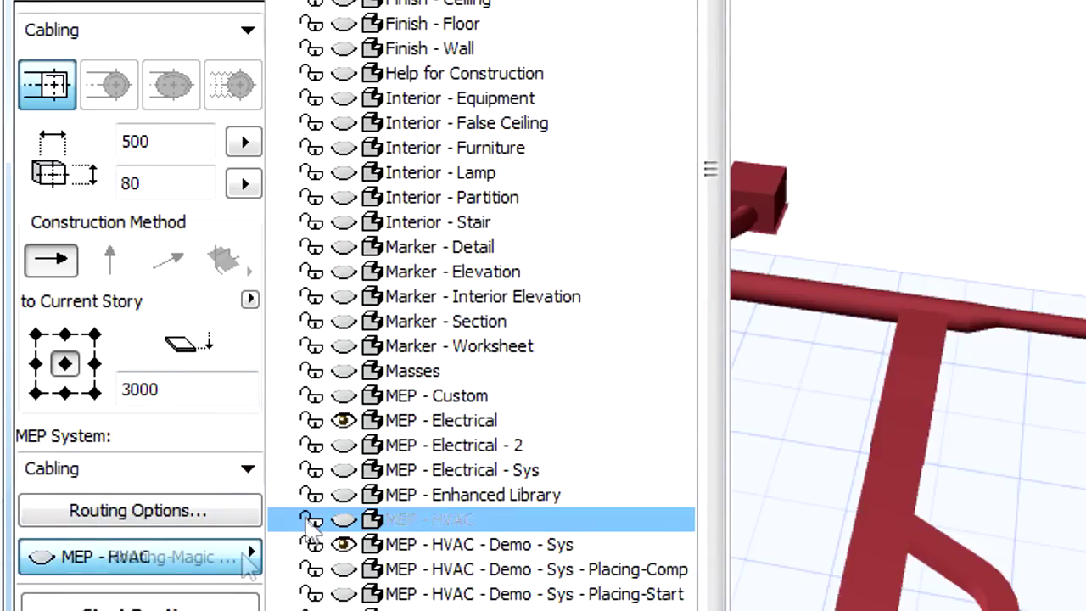
{"action": "left_click", "coordinate": [322, 419]}
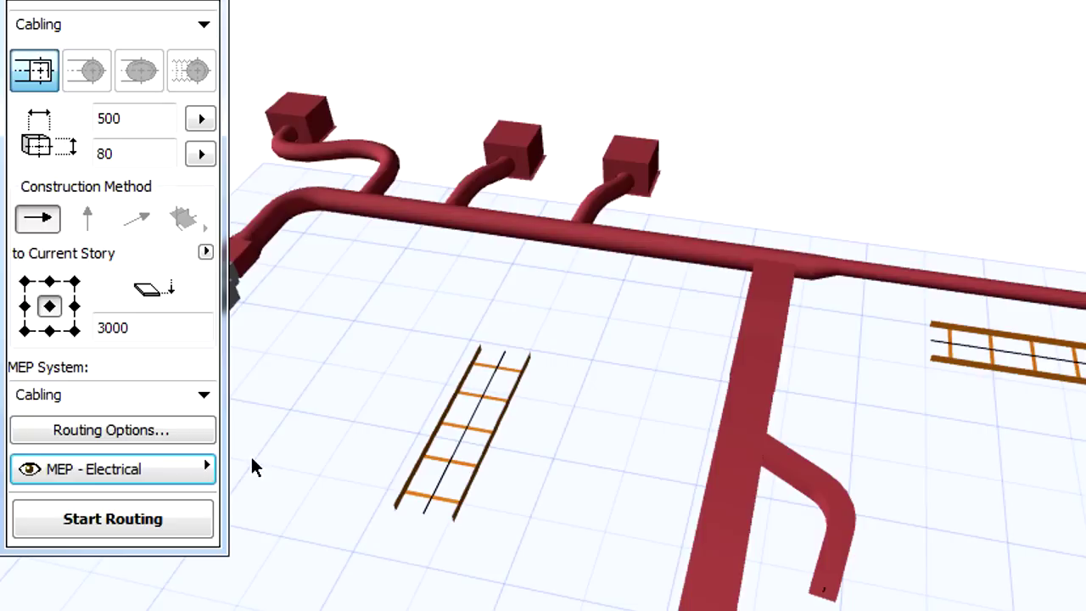
{"action": "left_click", "coordinate": [183, 526]}
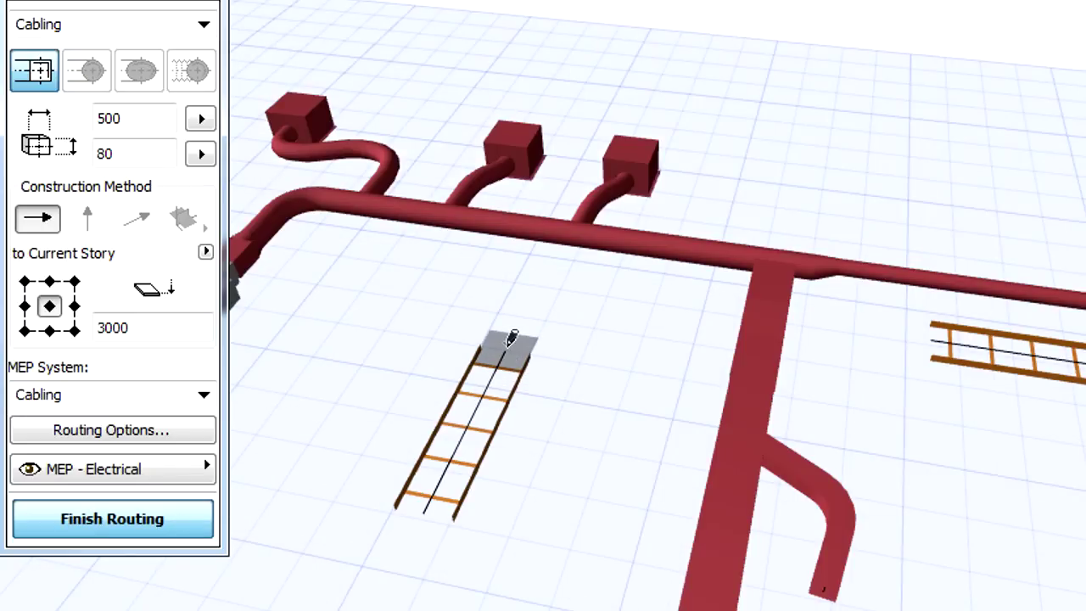
Start the cable ladder at the existing ladder's end with a 1600-long first segment
{"action": "left_click", "coordinate": [512, 338]}
{"action": "left_click", "coordinate": [561, 251]}
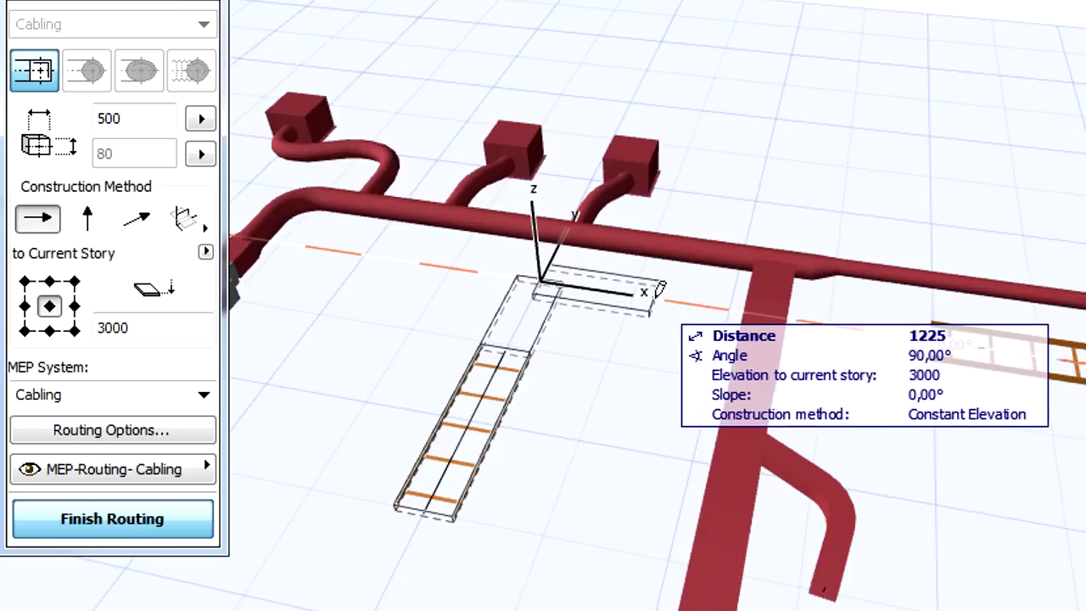
{"action": "key", "text": "Tab"}
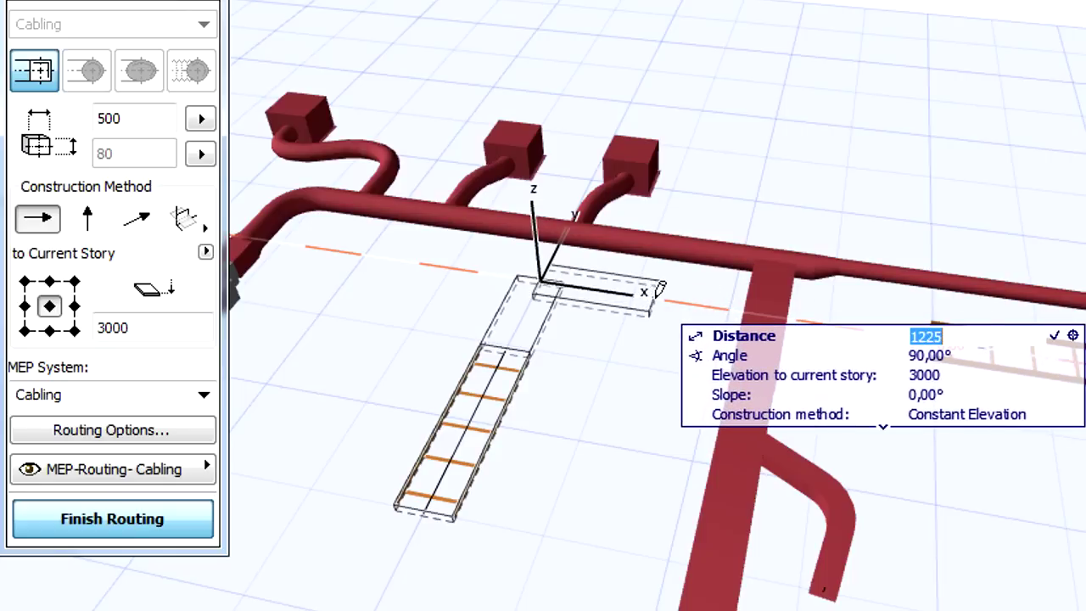
{"action": "type", "text": "1600"}
{"action": "key", "text": "Return"}
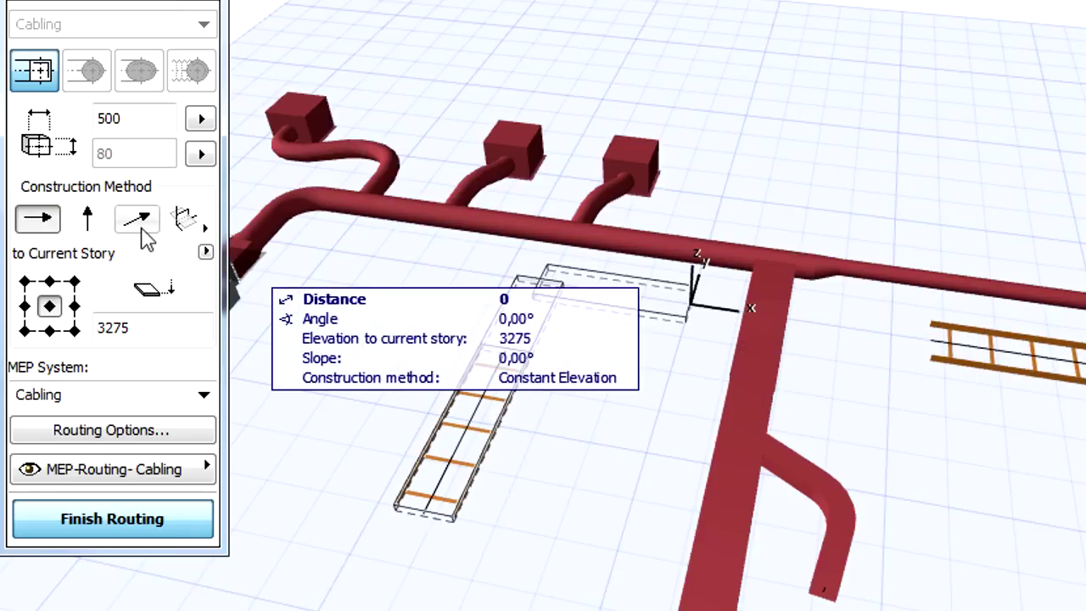
Rise at a 45° slope for 500, then run 900 level above the duct
{"action": "left_click", "coordinate": [146, 237]}
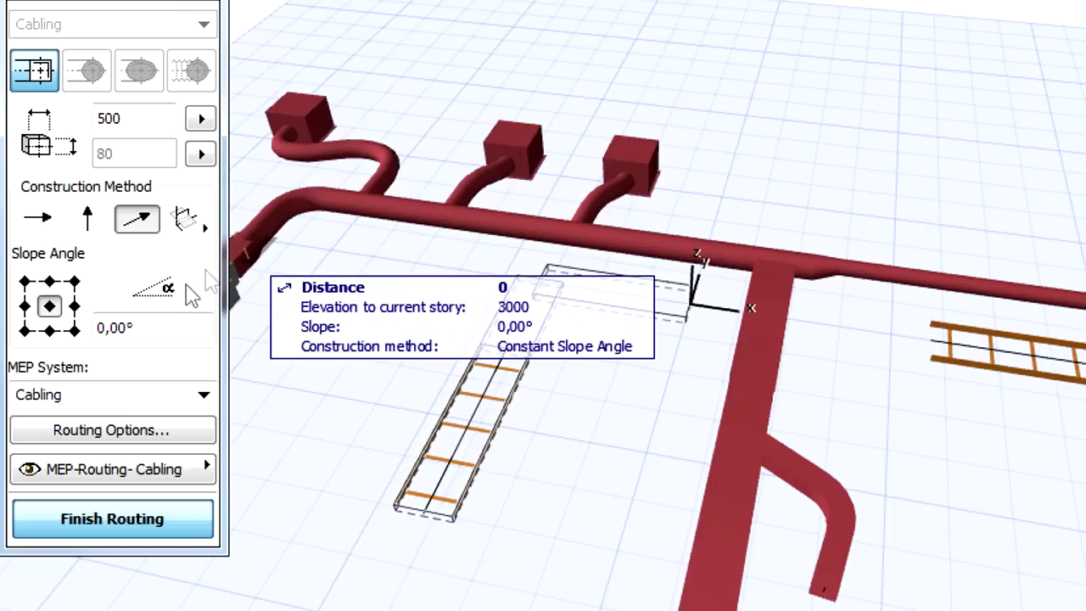
{"action": "left_click", "coordinate": [127, 327]}
{"action": "type", "text": "45"}
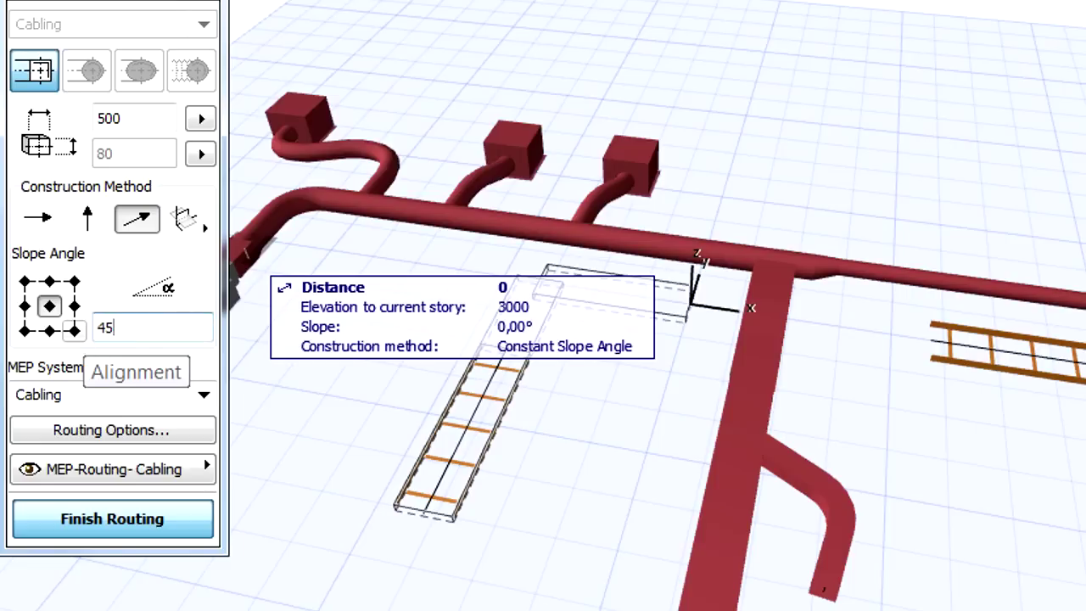
{"action": "key", "text": "Return"}
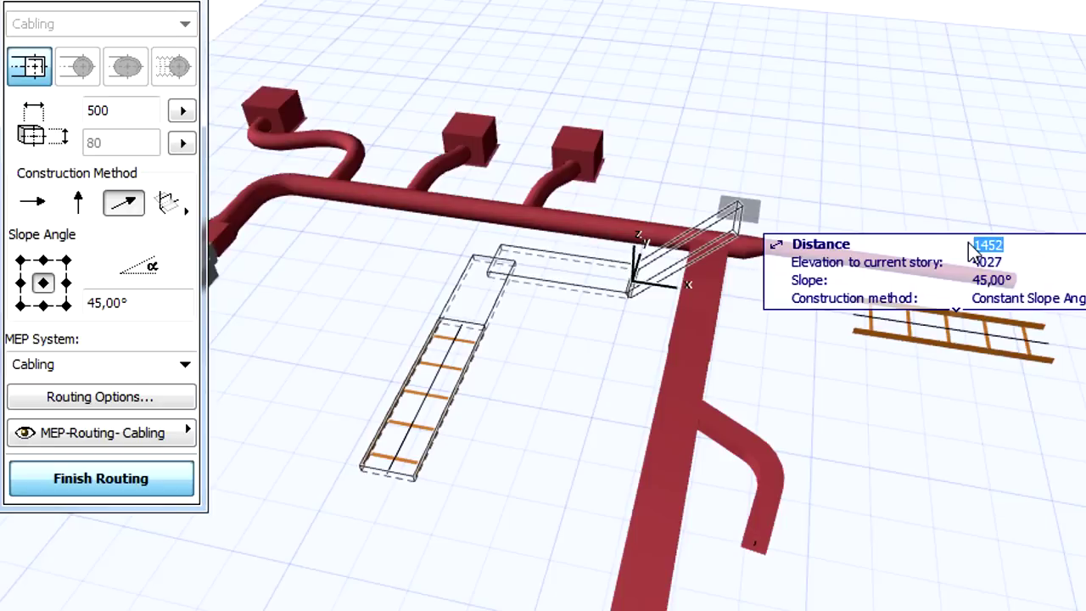
{"action": "type", "text": "500"}
{"action": "key", "text": "Return"}
{"action": "left_click", "coordinate": [32, 201]}
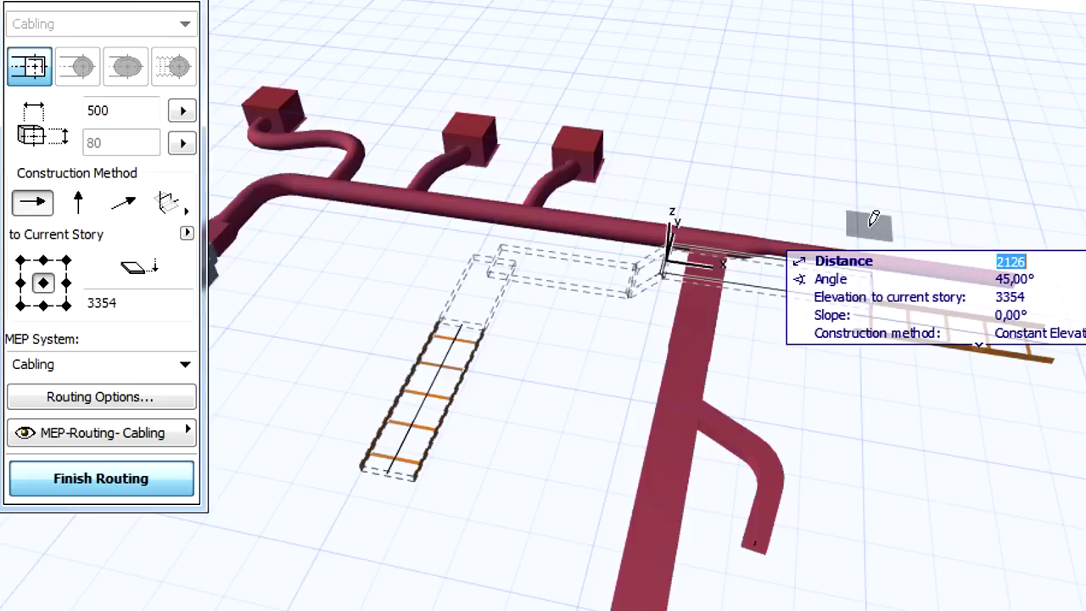
{"action": "type", "text": "900"}
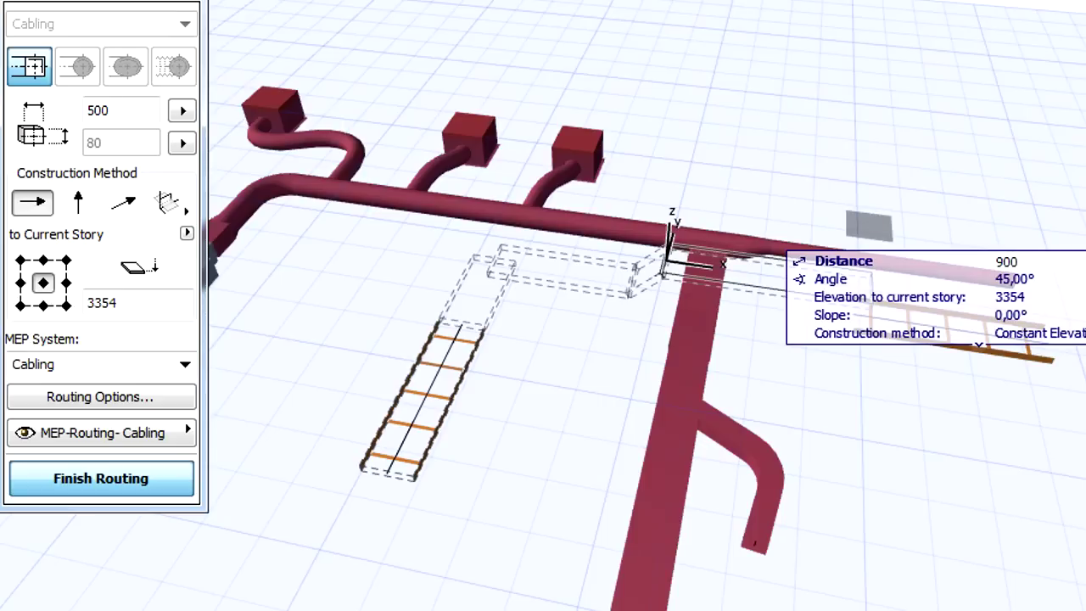
{"action": "key", "text": "Return"}
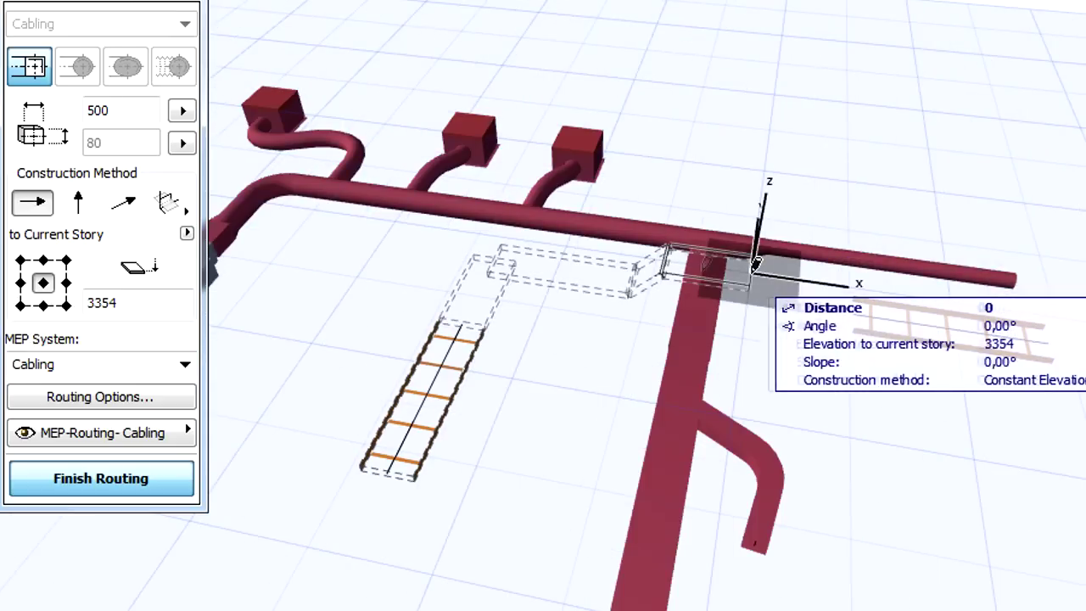
Descend at -45° for 500, return to level routing and finish the run
{"action": "left_click", "coordinate": [124, 203]}
{"action": "left_click", "coordinate": [110, 302]}
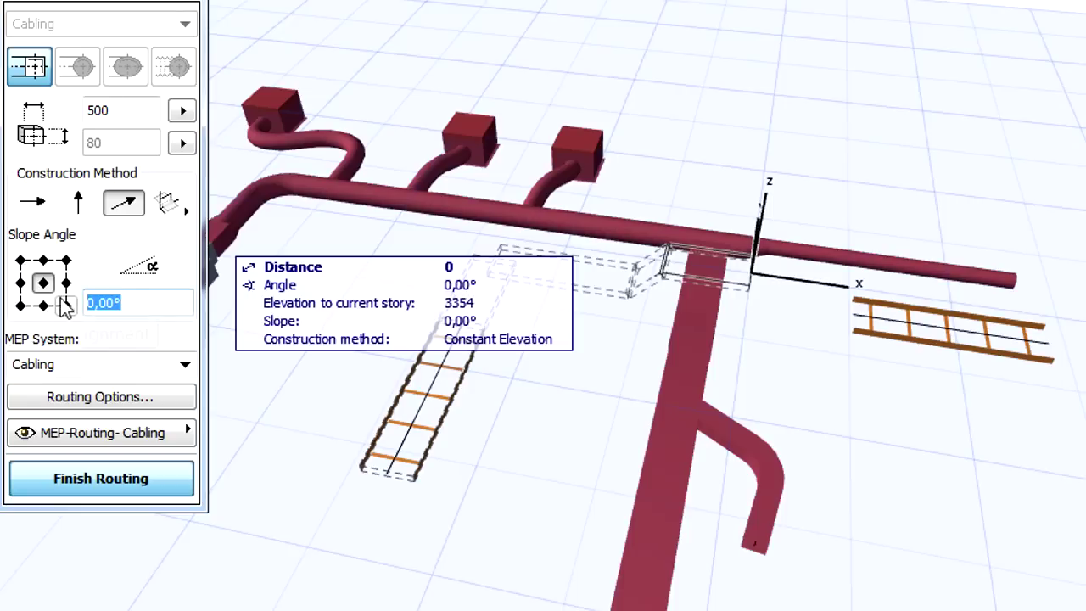
{"action": "type", "text": "-45"}
{"action": "key", "text": "Return"}
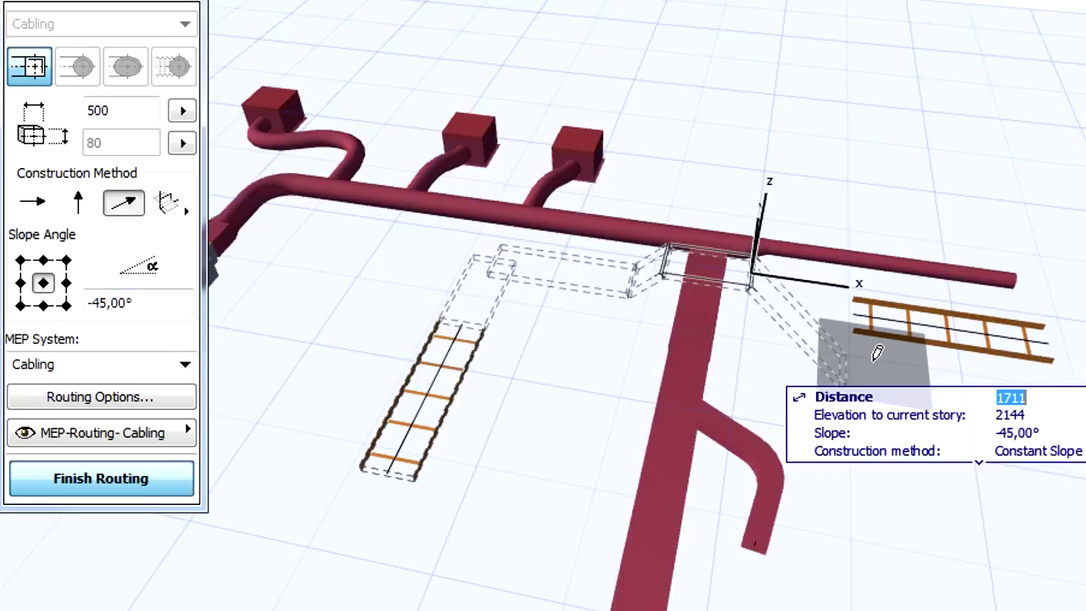
{"action": "type", "text": "500"}
{"action": "key", "text": "Return"}
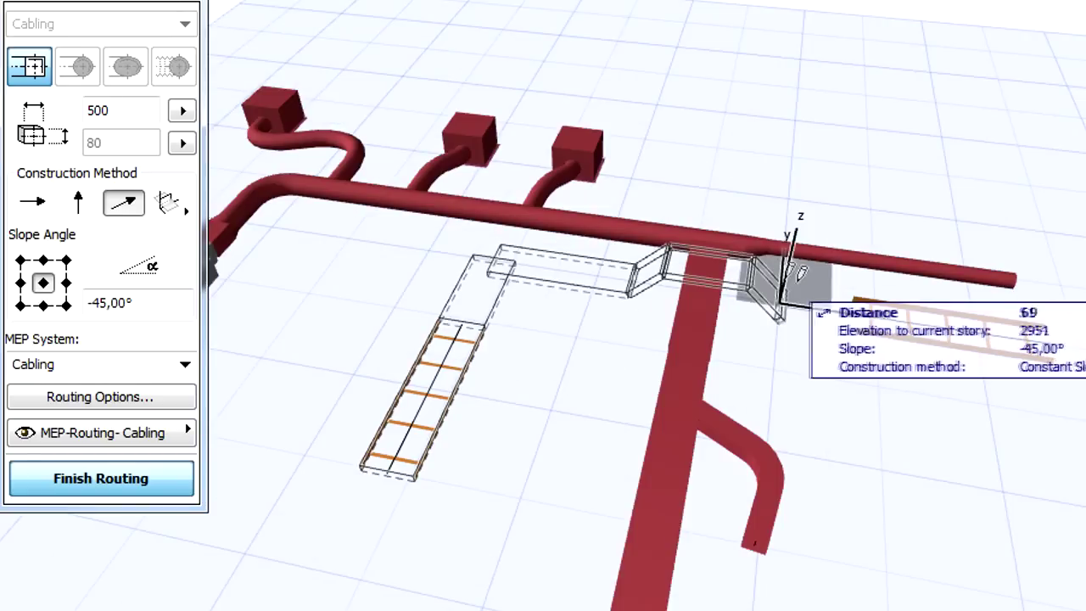
{"action": "left_click", "coordinate": [41, 210]}
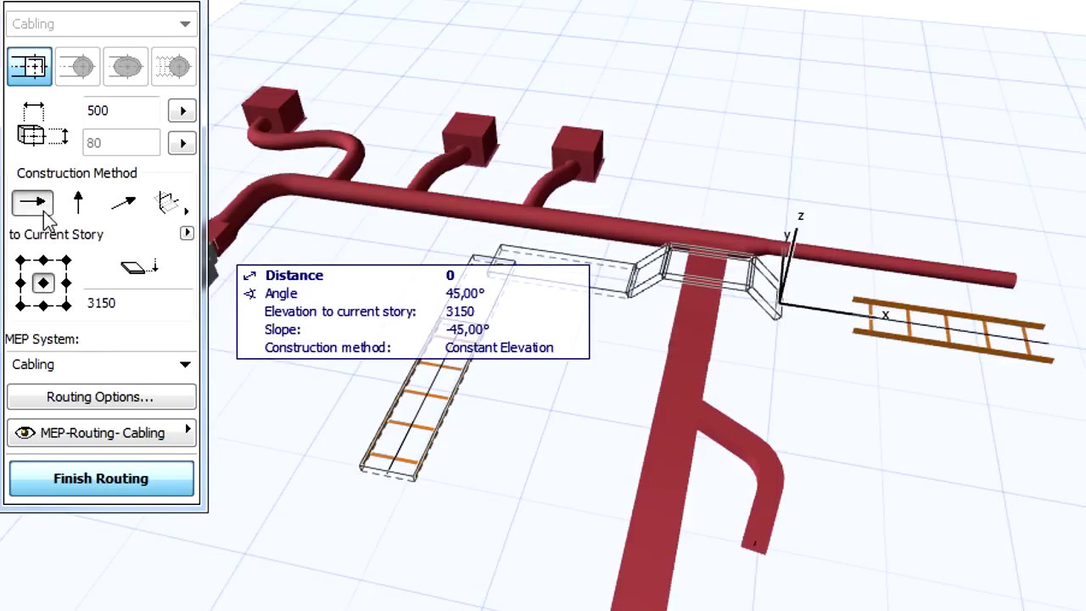
{"action": "double_click", "coordinate": [854, 307]}
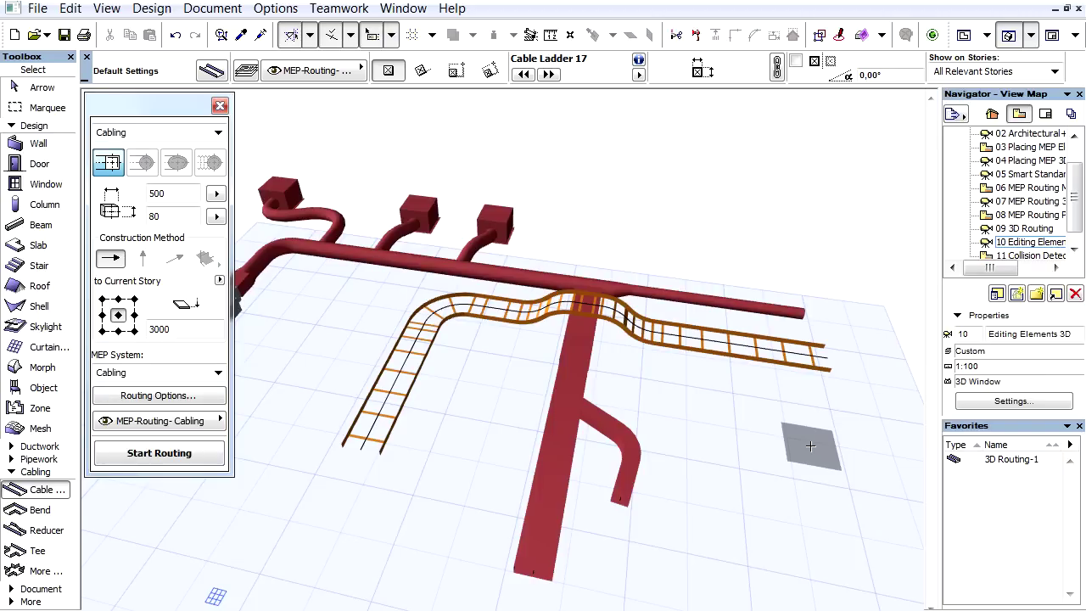
Open the 11 Collision Detection view and run Detect Collisions, logging 69 mark-up entries
{"action": "double_click", "coordinate": [1030, 254]}
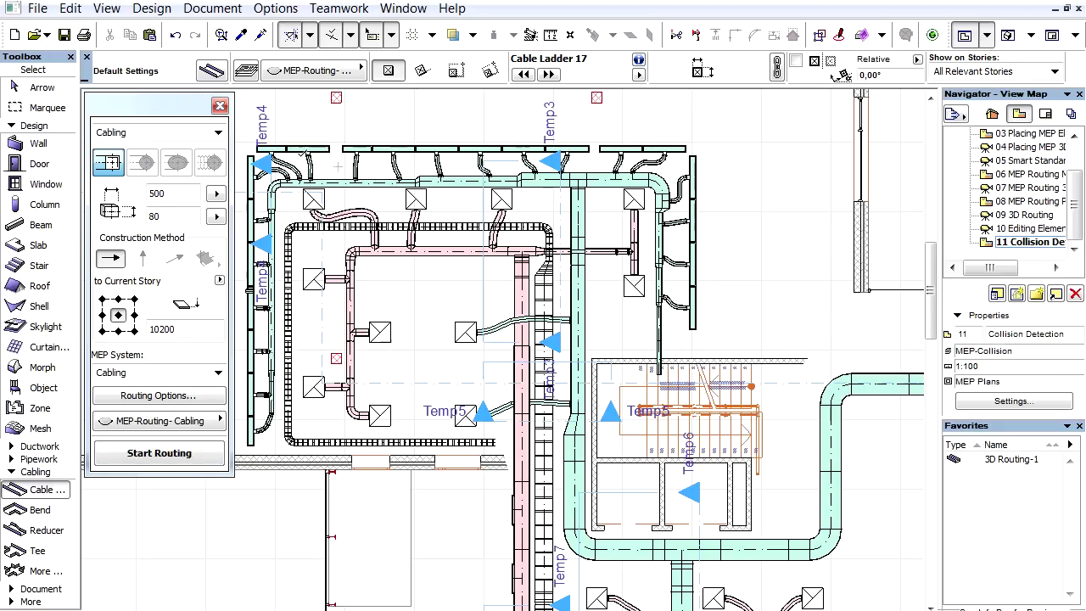
{"action": "left_click", "coordinate": [219, 107]}
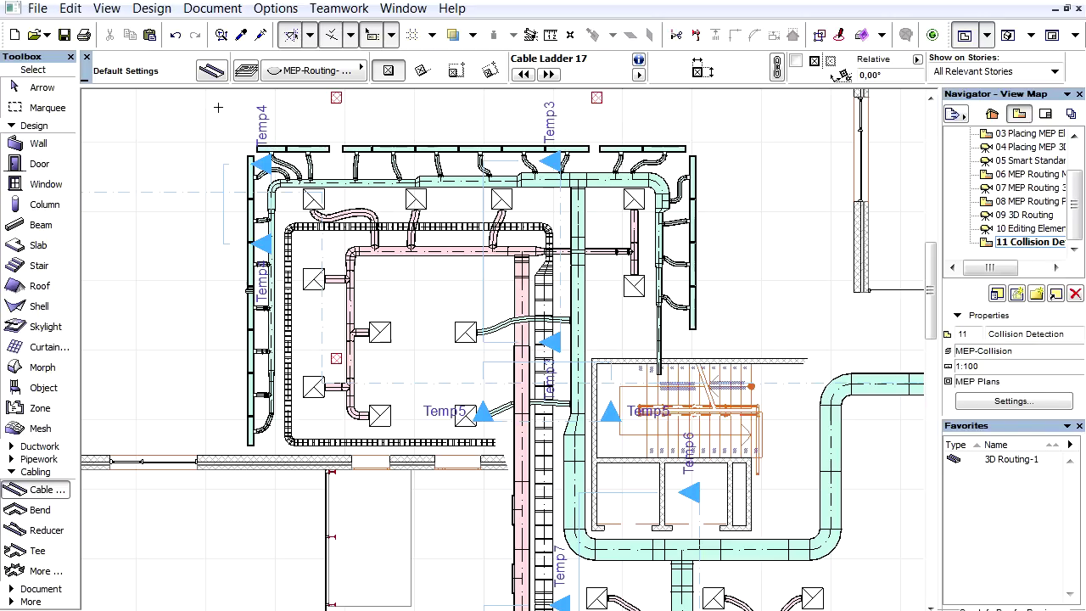
{"action": "left_click", "coordinate": [153, 9]}
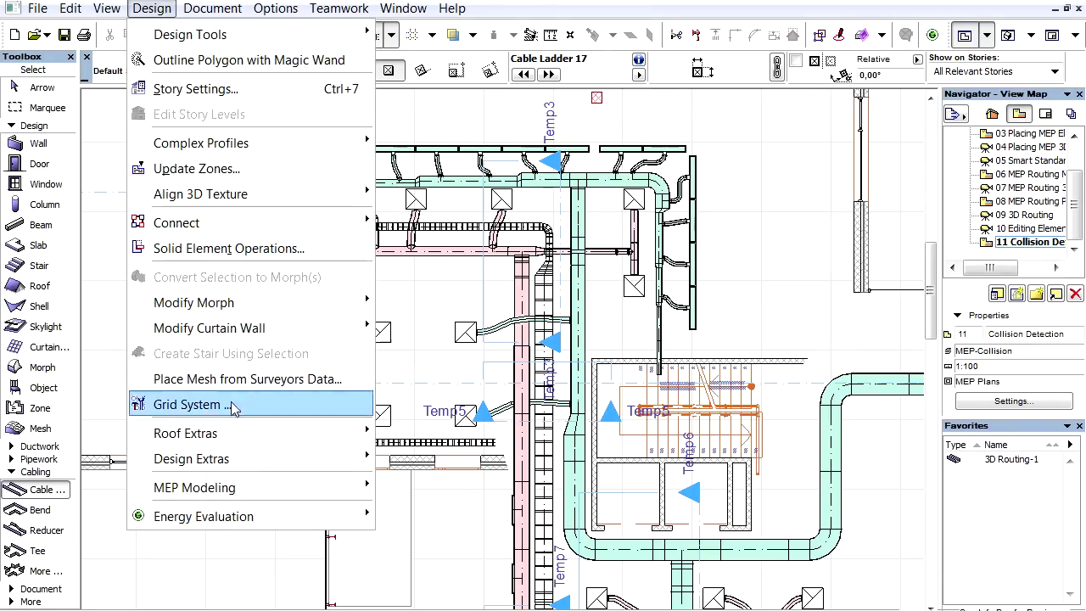
{"action": "mouse_move", "coordinate": [194, 487]}
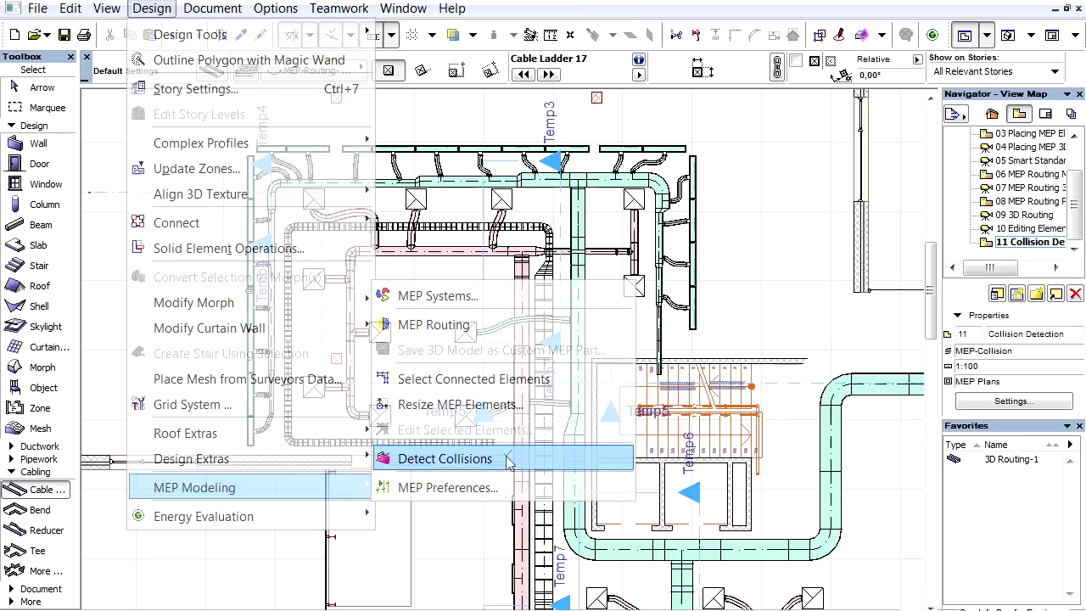
{"action": "left_click", "coordinate": [700, 450]}
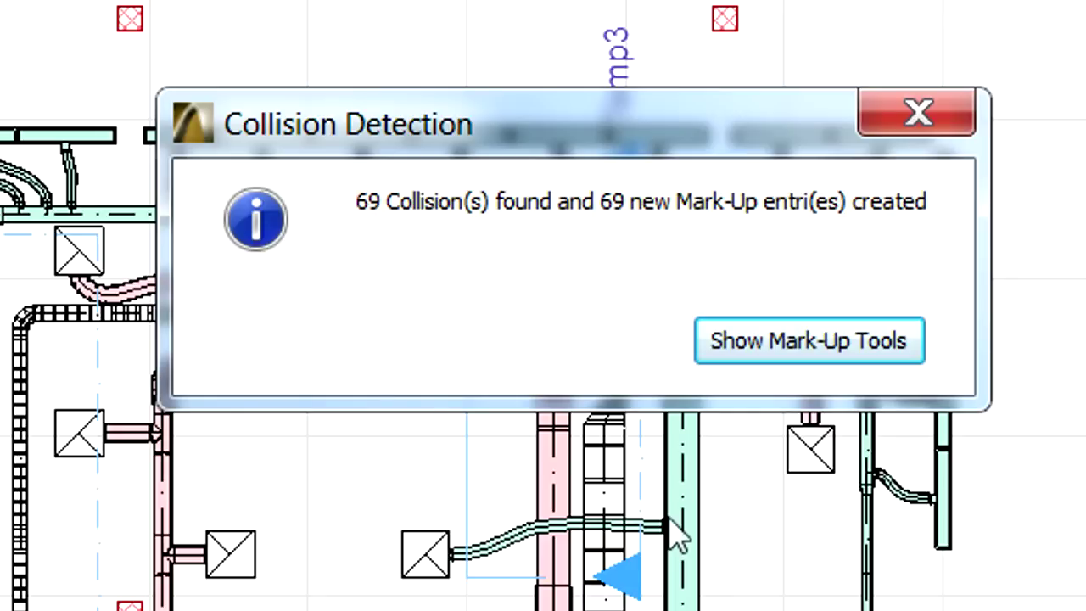
Select Clash 071, focus on its duct and tag it 'Please correct the duct.'
{"action": "left_click", "coordinate": [776, 354]}
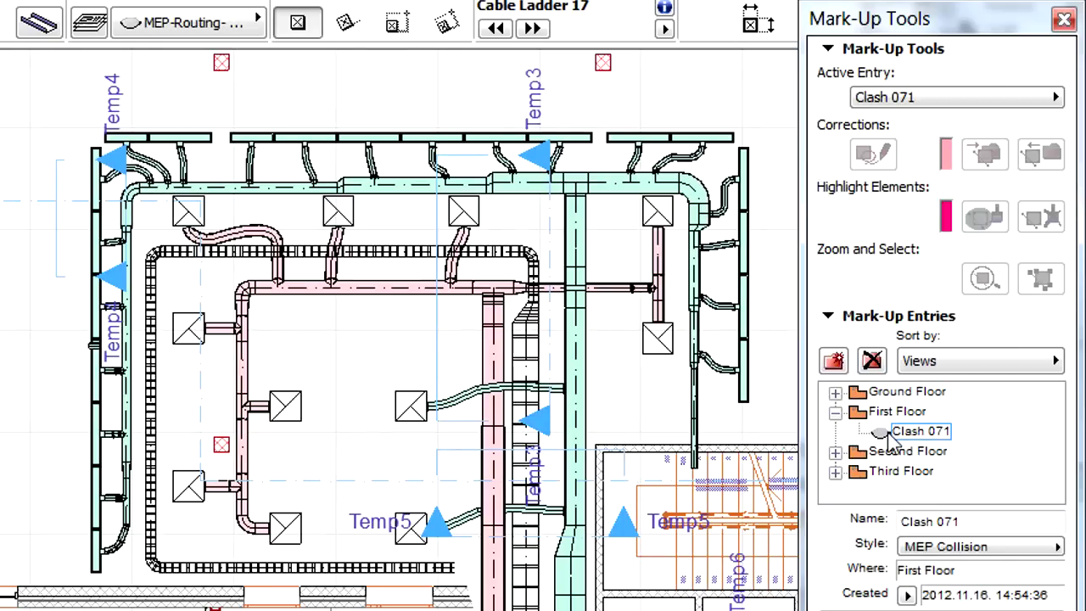
{"action": "left_click", "coordinate": [887, 430]}
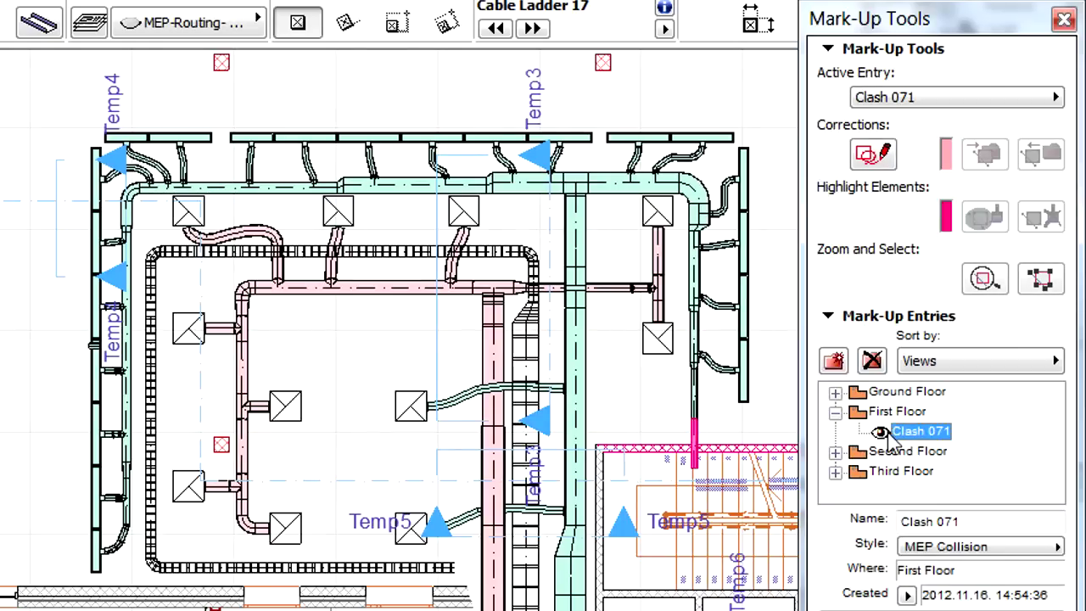
{"action": "left_click", "coordinate": [987, 282]}
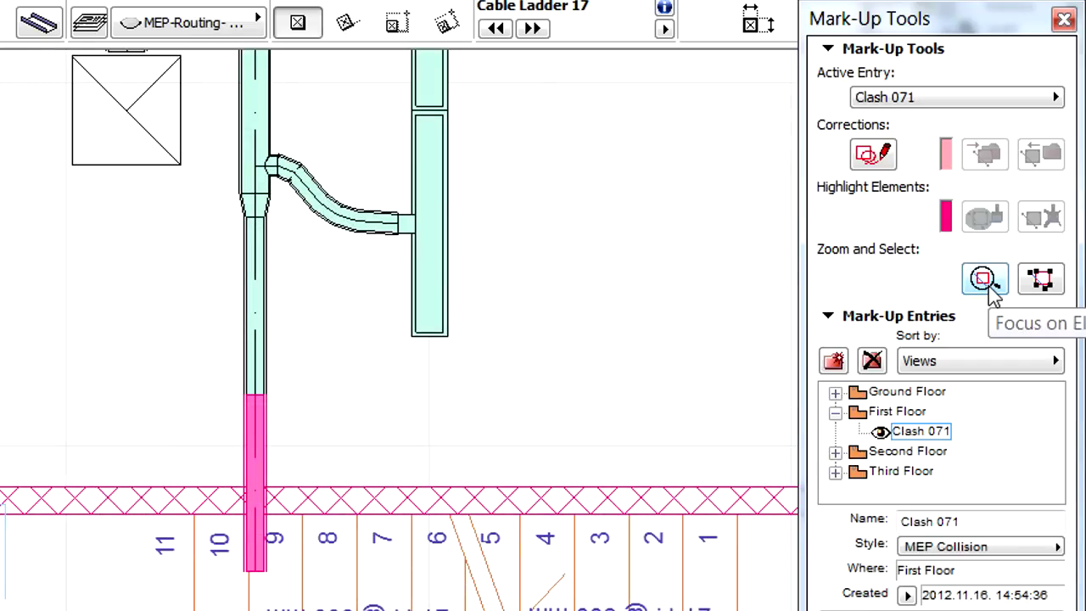
{"action": "left_click", "coordinate": [1041, 280]}
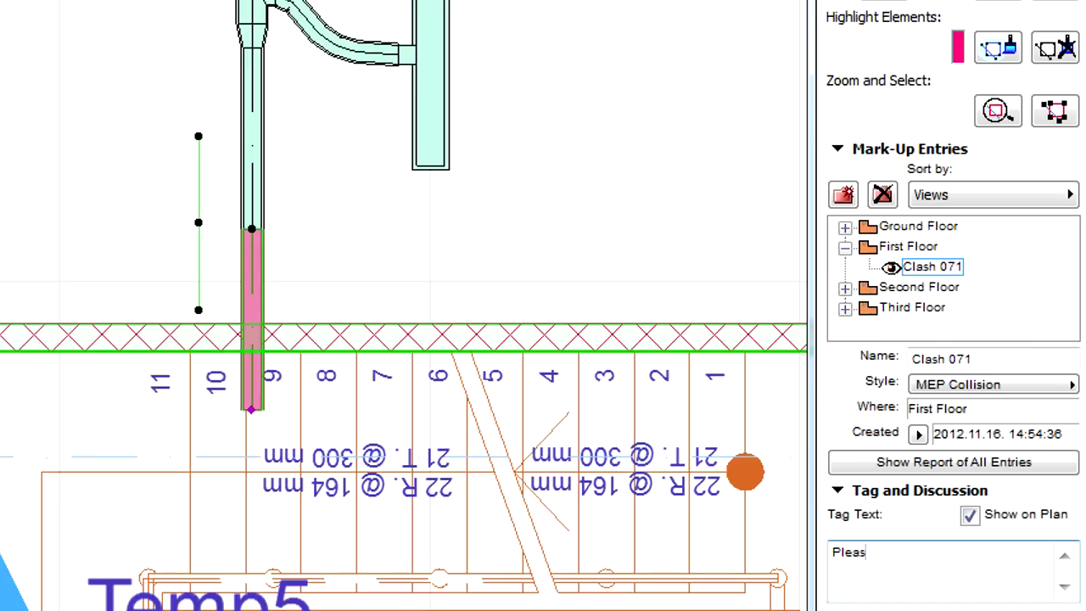
{"action": "type", "text": "Please correct the cuct."}
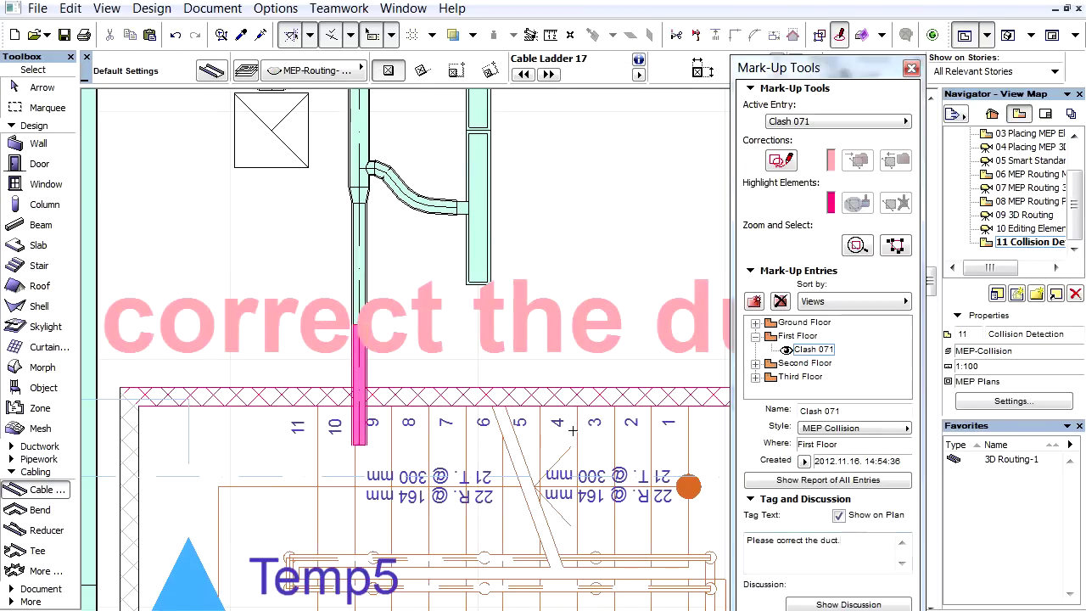
View the clashing duct in 3D without clash highlighting, orbiting toward the concrete wall
{"action": "scroll", "coordinate": [557, 433], "scroll_direction": "down", "scroll_amount": 2}
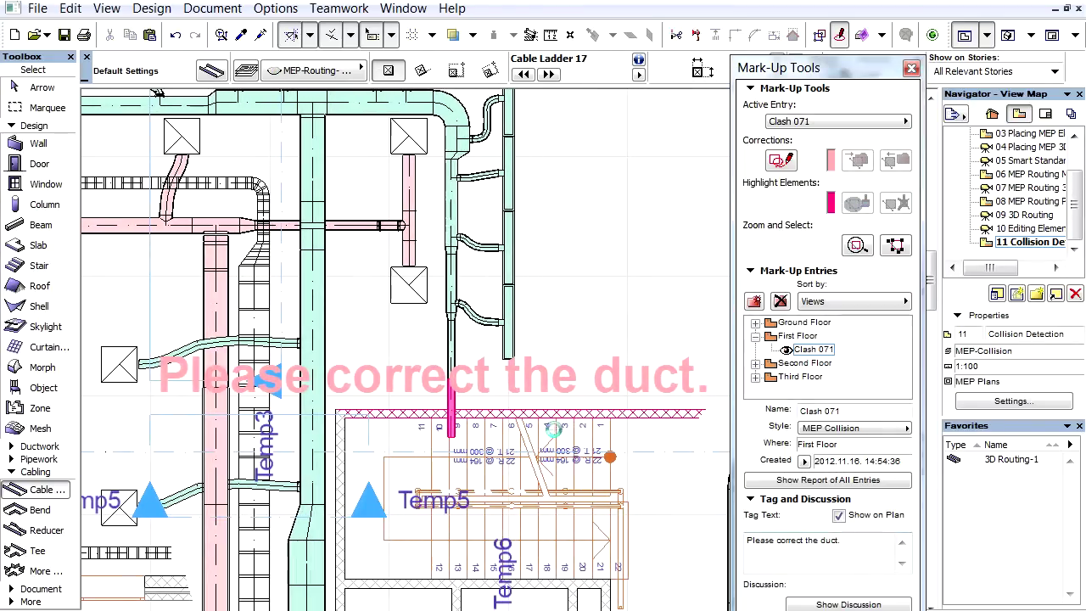
{"action": "key", "text": "F5"}
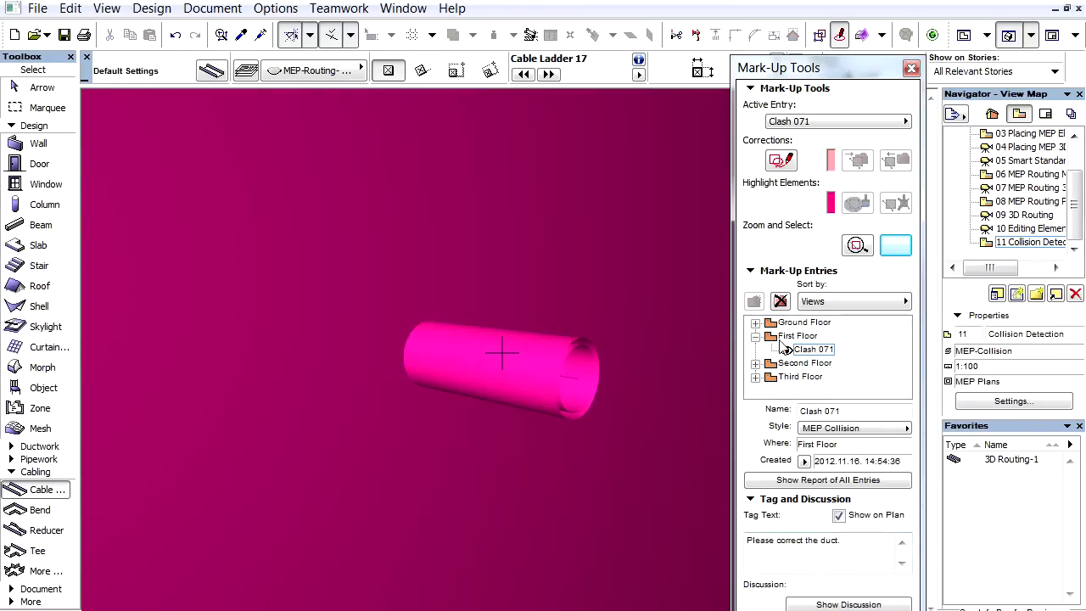
{"action": "left_click", "coordinate": [793, 351]}
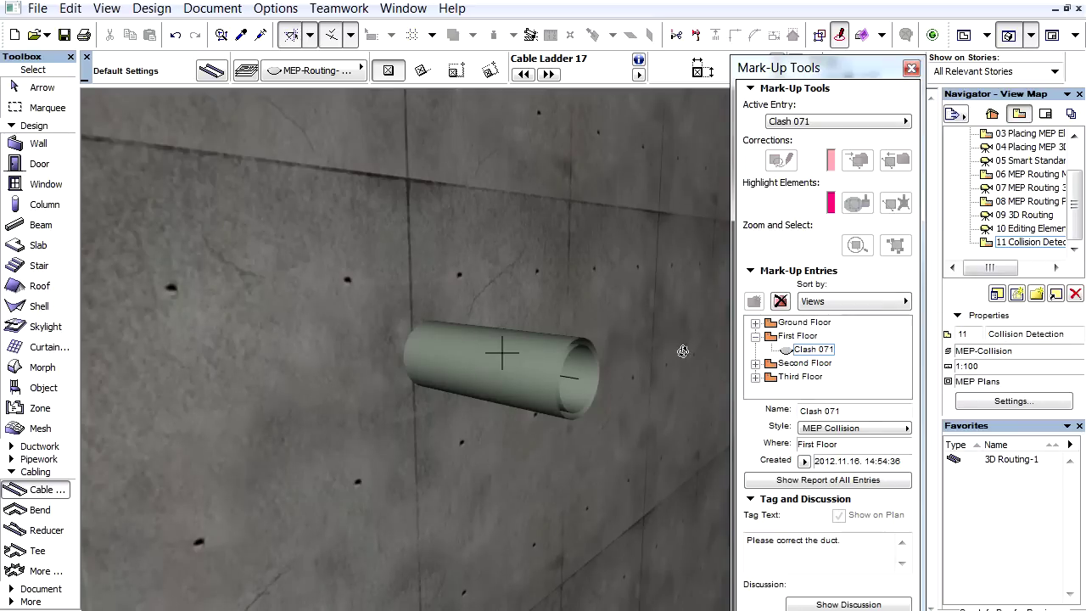
{"action": "middle_click_drag", "start_coordinate": [685, 352], "coordinate": [683, 351], "text": "shift"}
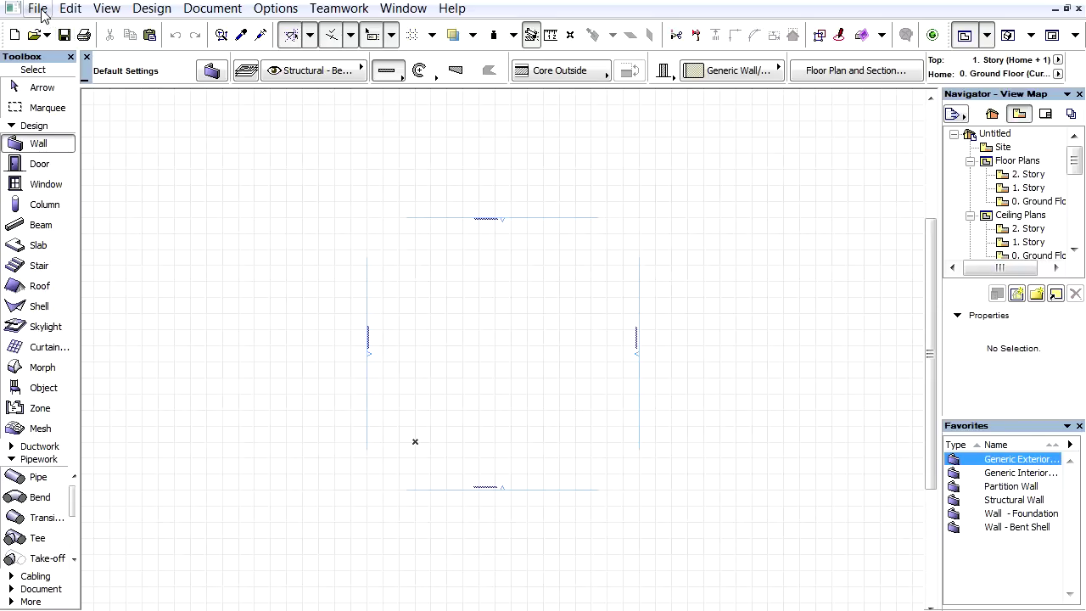
Pick Revit_MEP_demo.ifc to merge, using the Data Exchange with Autodesk Revit MEP translator
{"action": "left_click", "coordinate": [39, 9]}
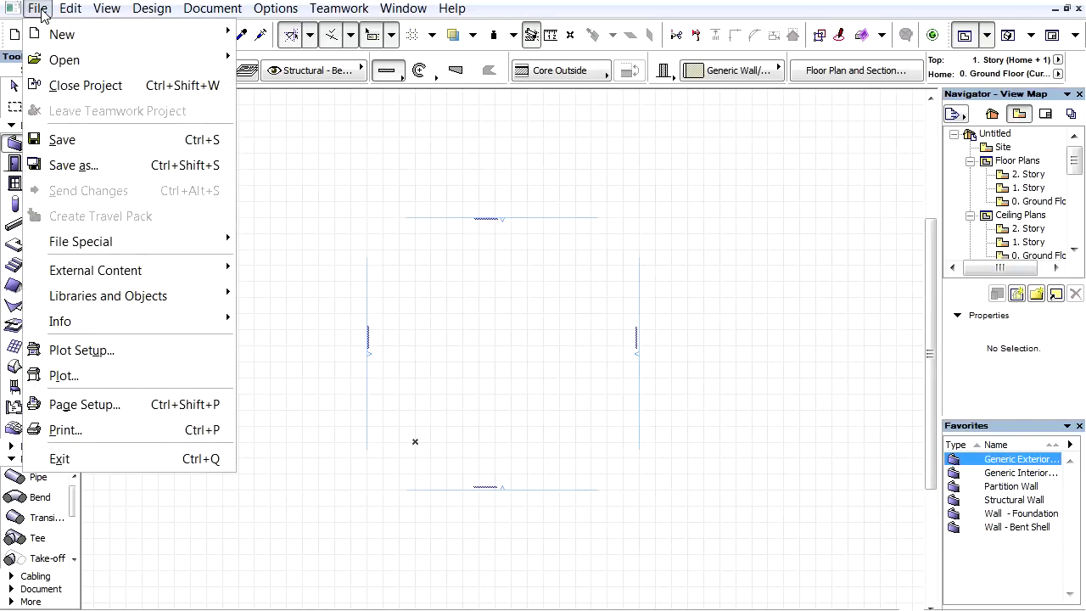
{"action": "mouse_move", "coordinate": [136, 118]}
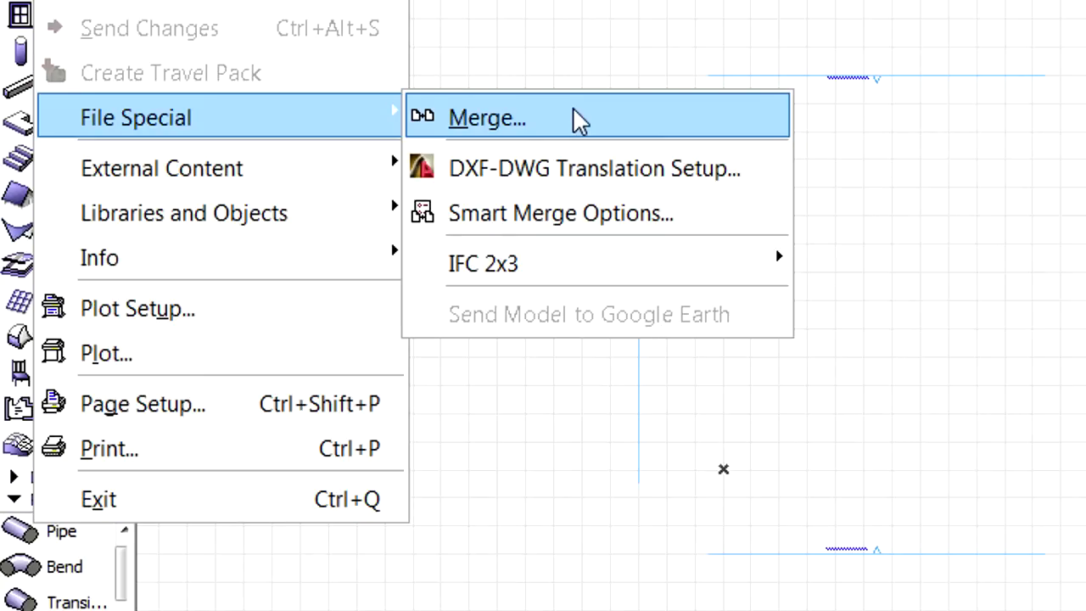
{"action": "left_click", "coordinate": [579, 119]}
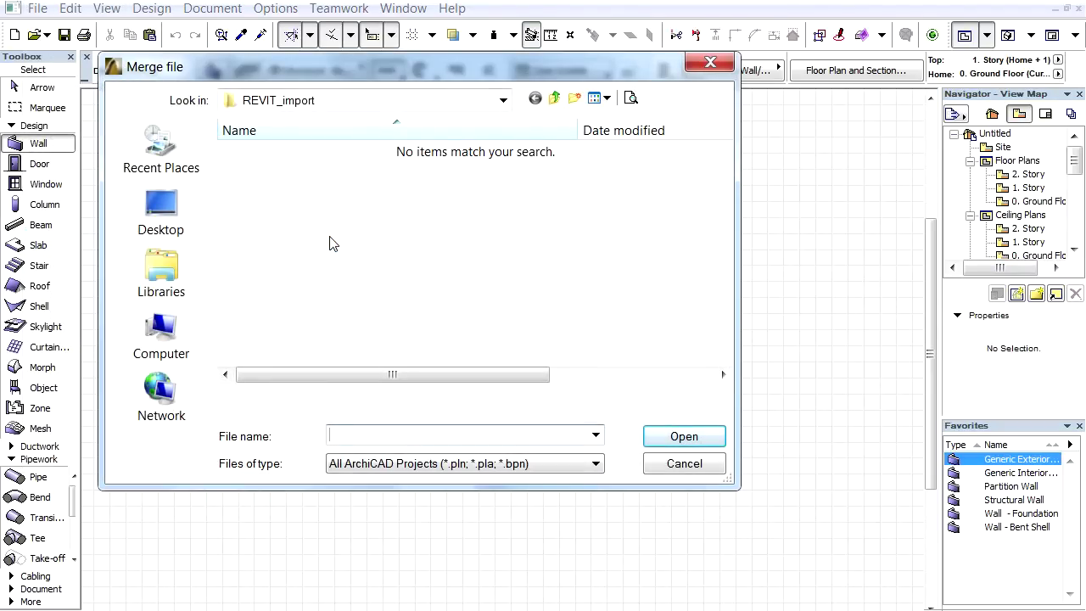
{"action": "left_click", "coordinate": [557, 468]}
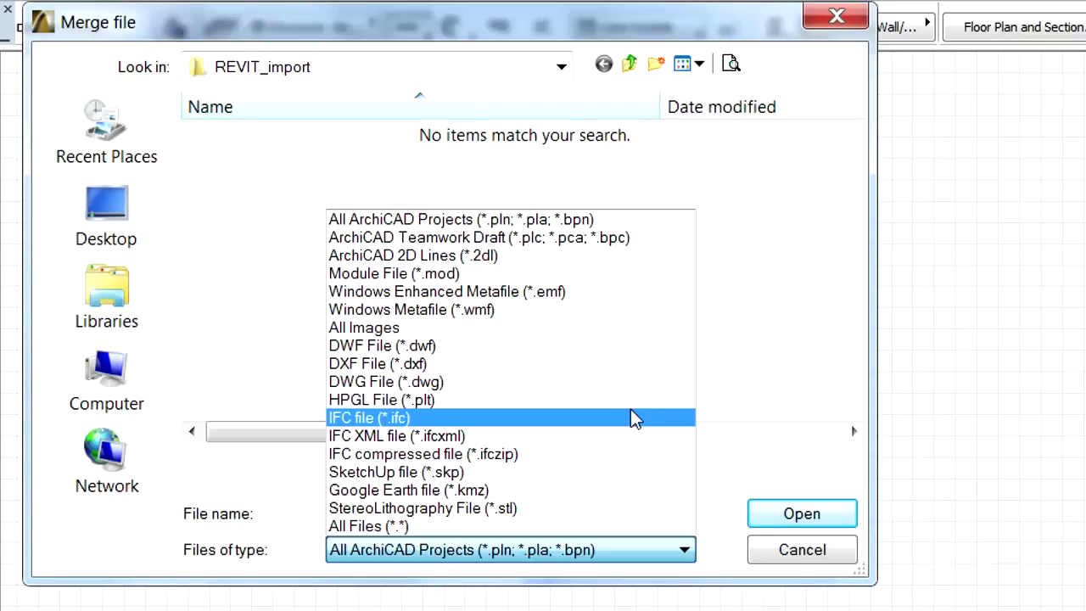
{"action": "left_click", "coordinate": [631, 414]}
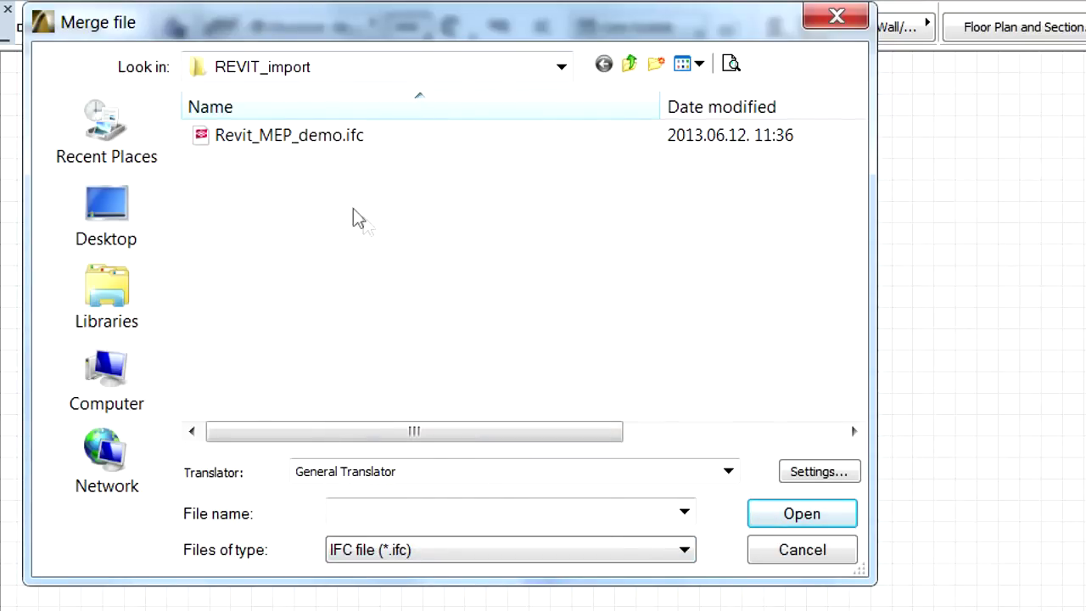
{"action": "left_click", "coordinate": [317, 149]}
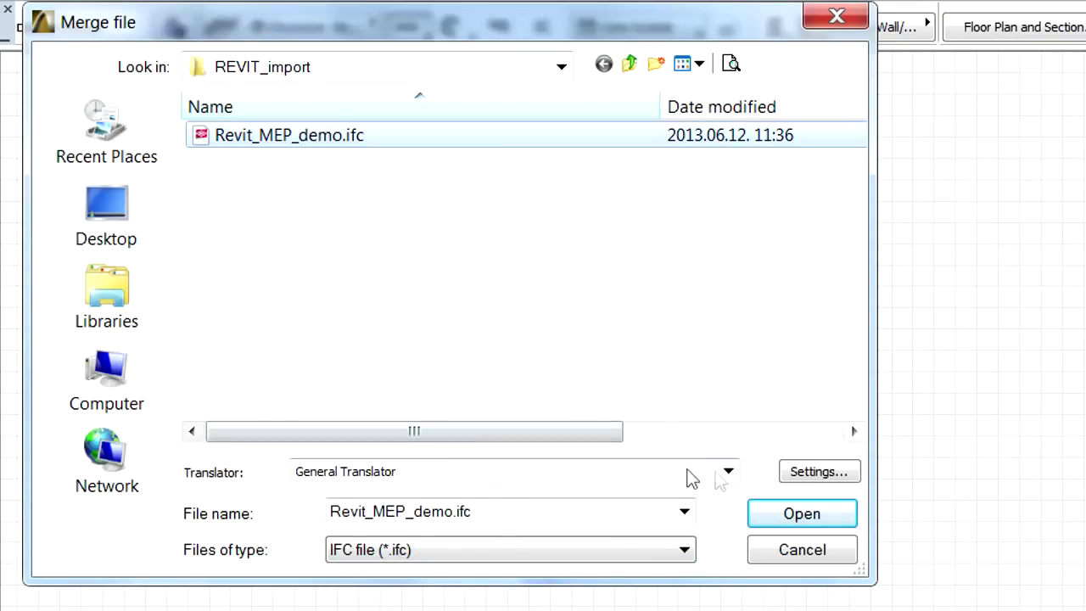
{"action": "left_click", "coordinate": [727, 473]}
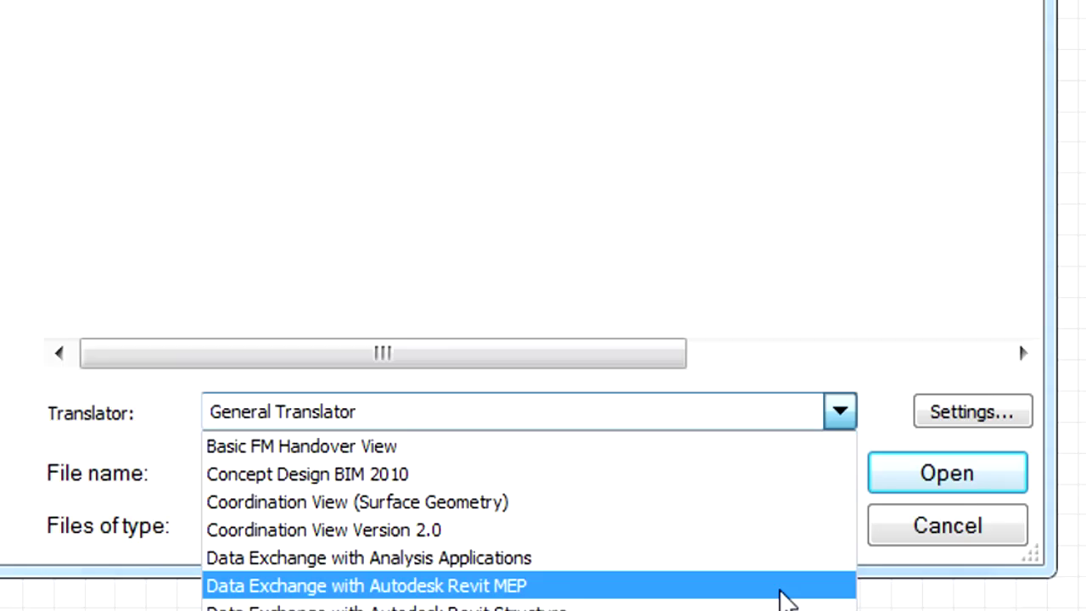
{"action": "left_click", "coordinate": [690, 594]}
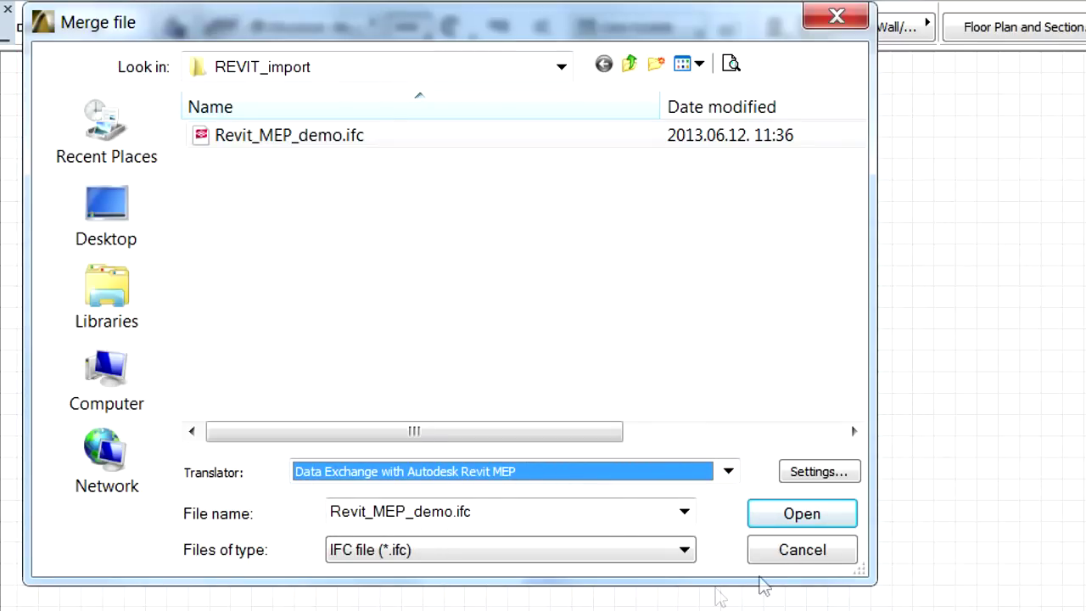
Merge the IFC file, accepting all element types, matching stories and continuing past warnings
{"action": "left_click", "coordinate": [843, 515]}
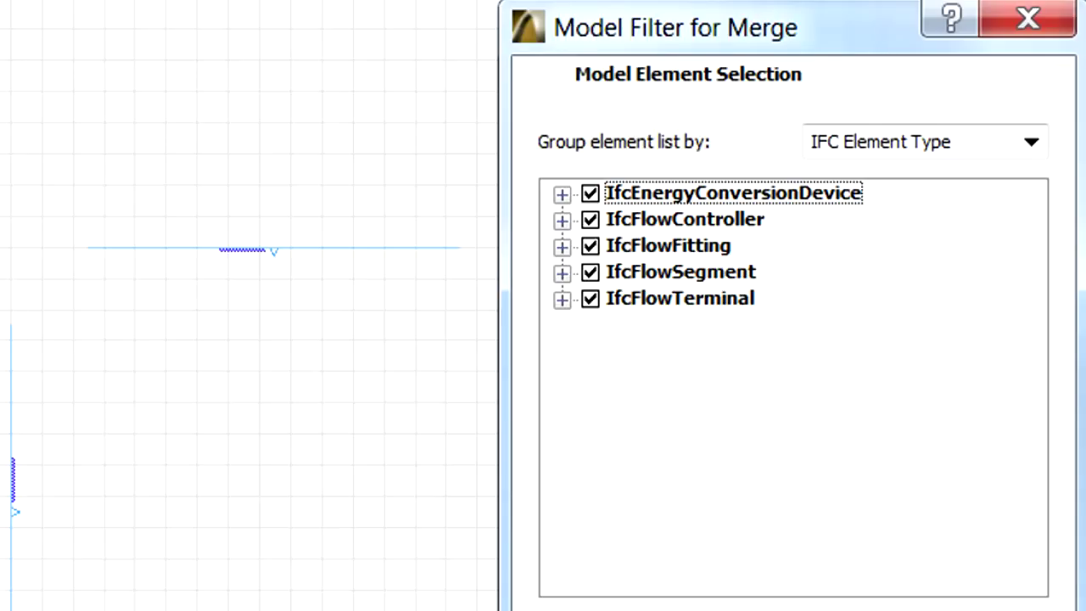
{"action": "left_click", "coordinate": [864, 587]}
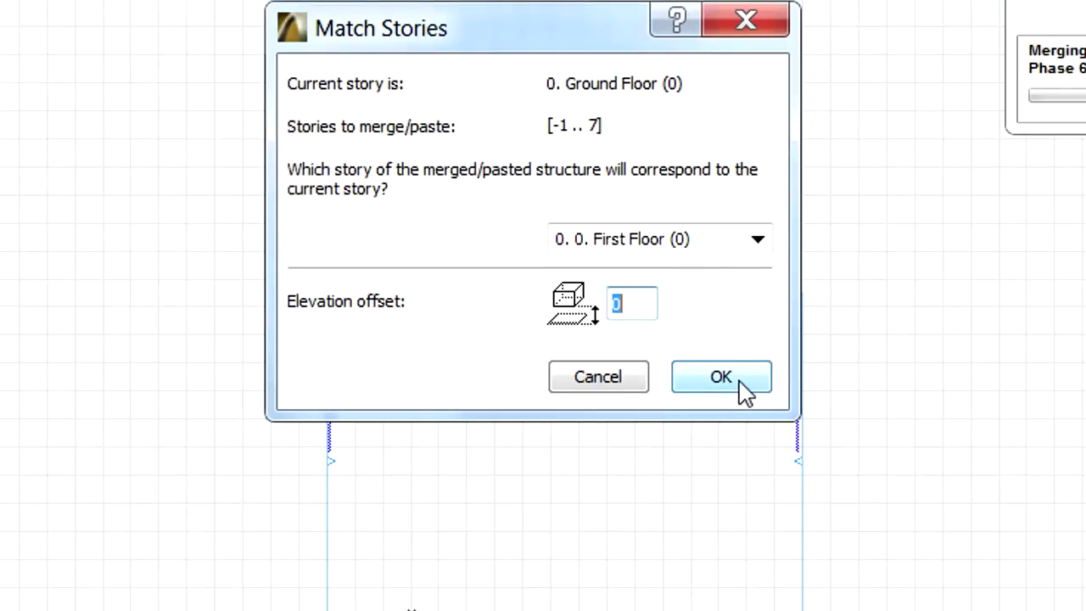
{"action": "left_click", "coordinate": [745, 392]}
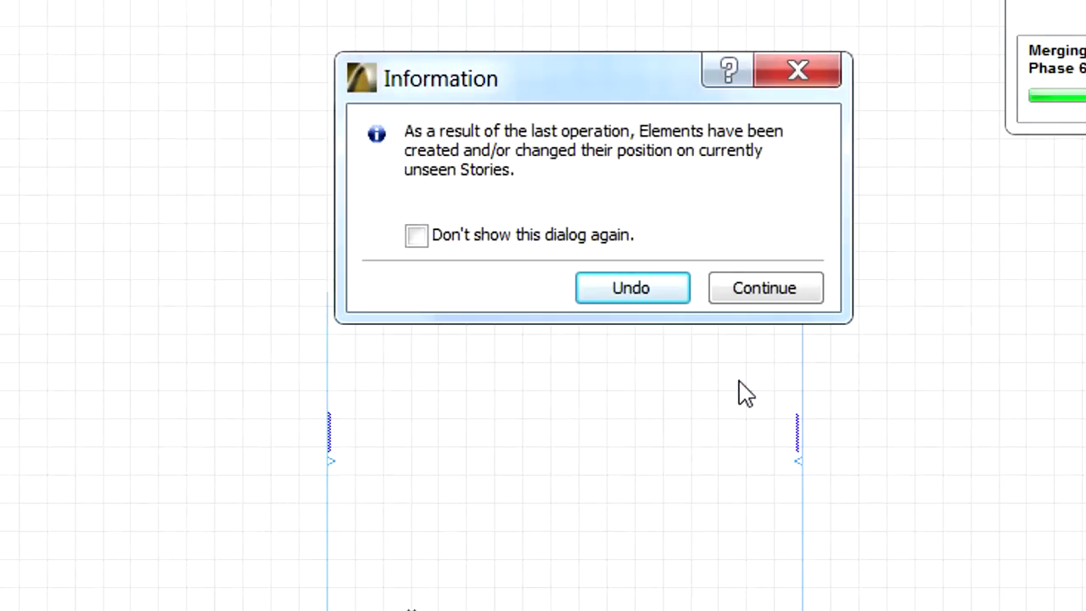
{"action": "left_click", "coordinate": [808, 297]}
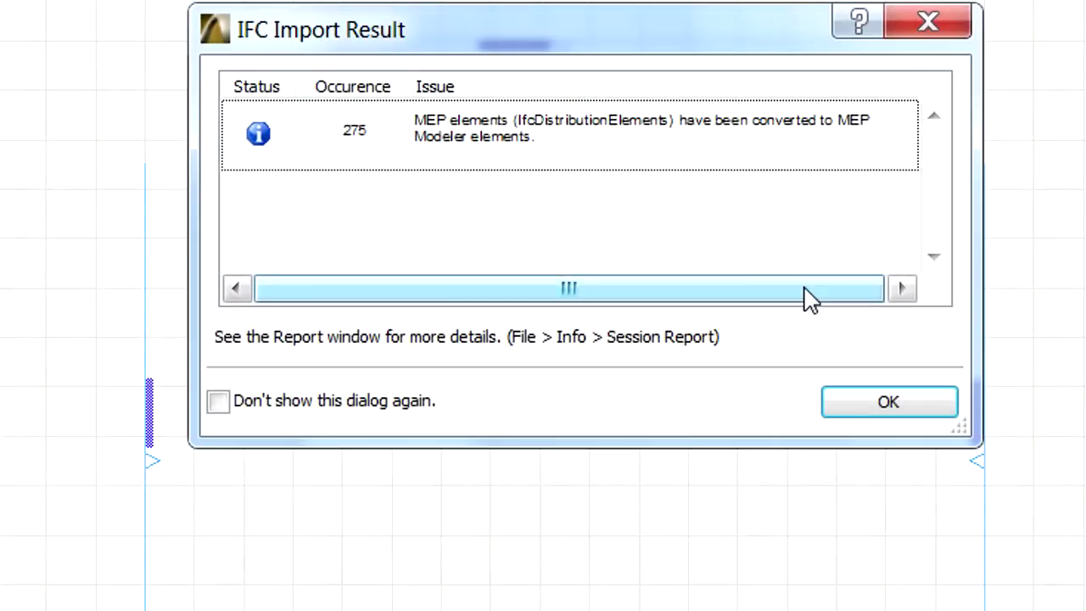
Dismiss the import report and orbit and zoom the merged ductwork in 3D
{"action": "left_click", "coordinate": [915, 407]}
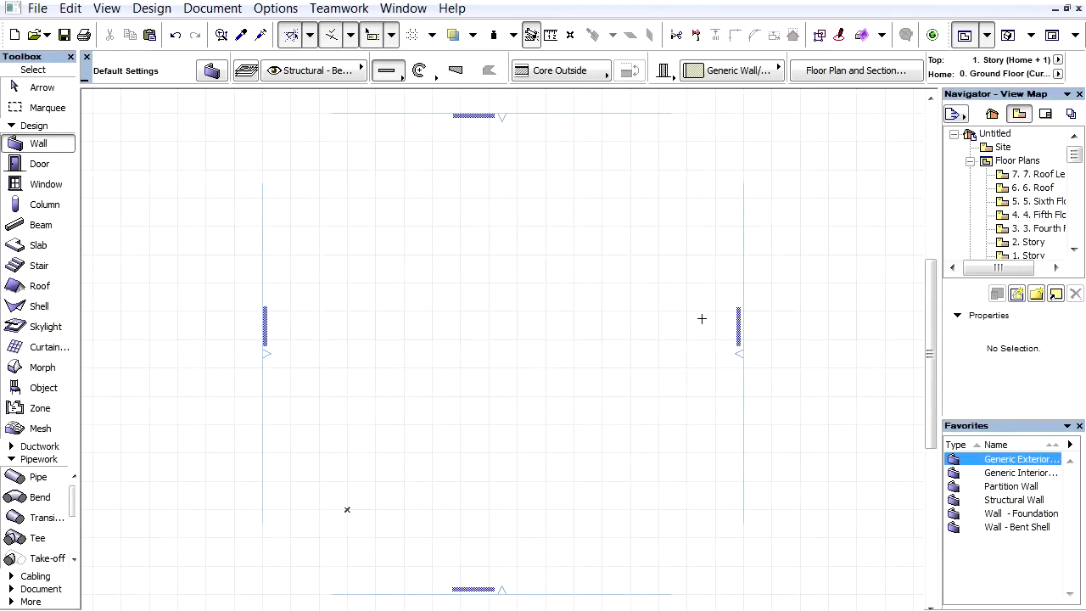
{"action": "key", "text": "F3"}
{"action": "mouse_move", "coordinate": [533, 288]}
{"action": "middle_mouse_down", "text": "shift"}
{"action": "mouse_move", "coordinate": [536, 397]}
{"action": "mouse_move", "coordinate": [586, 427]}
{"action": "middle_mouse_up", "text": "shift"}
{"action": "scroll", "coordinate": [526, 354], "scroll_direction": "up", "scroll_amount": 1}
{"action": "scroll", "coordinate": [509, 339], "scroll_direction": "up", "scroll_amount": 2}
{"action": "scroll", "coordinate": [487, 306], "scroll_direction": "up", "scroll_amount": 2}
{"action": "scroll", "coordinate": [478, 292], "scroll_direction": "up", "scroll_amount": 2}
{"action": "middle_click_drag", "start_coordinate": [478, 293], "coordinate": [519, 290], "text": "shift"}
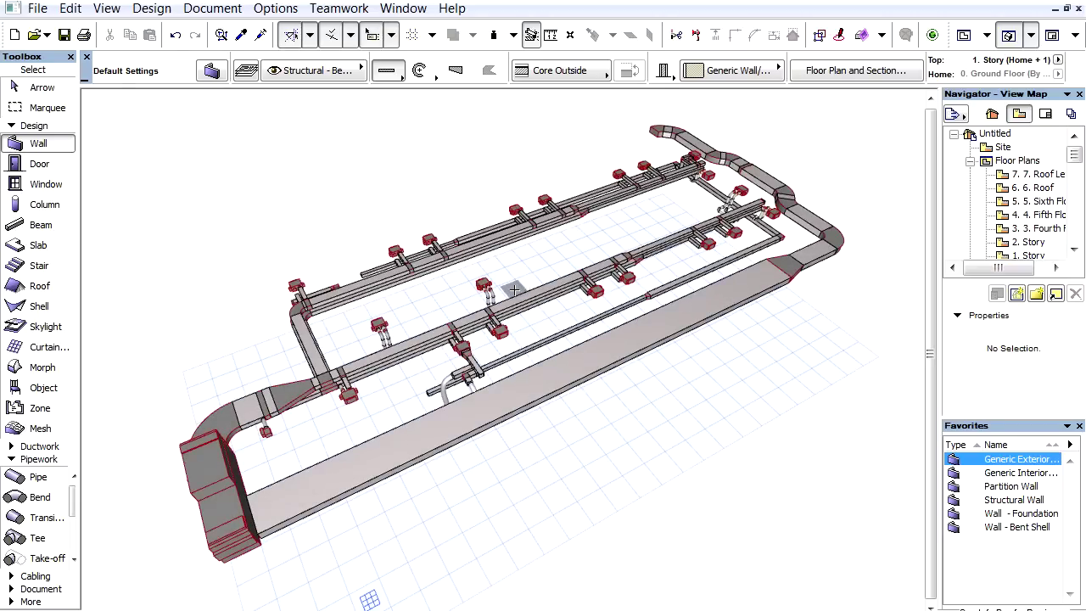
Select Duct Straight 17 and review its Visualization and Connections settings (660×305)
{"action": "key", "text": "Escape"}
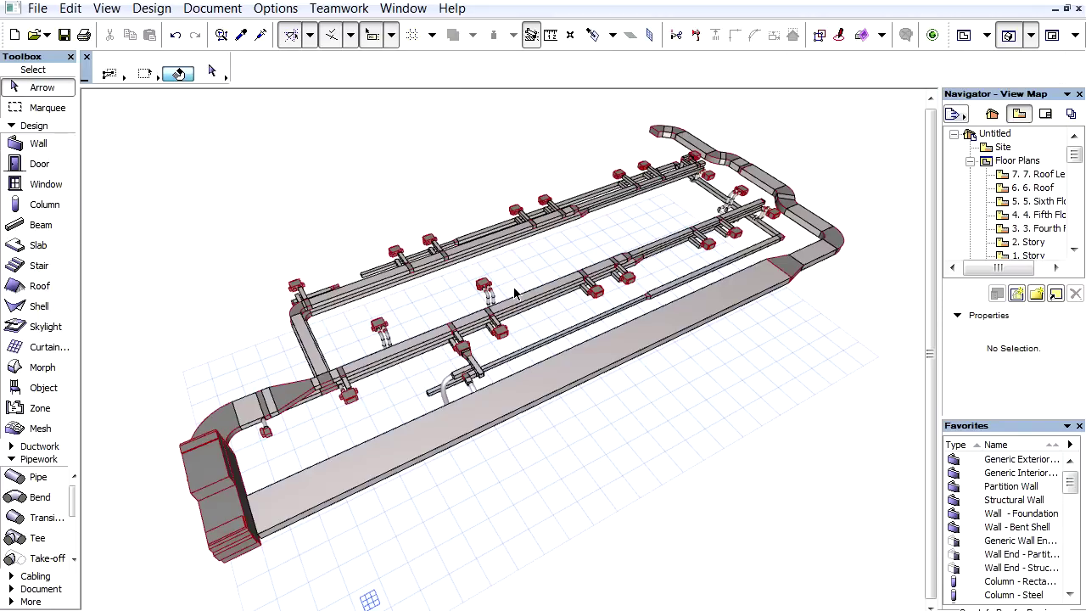
{"action": "left_click", "coordinate": [421, 342]}
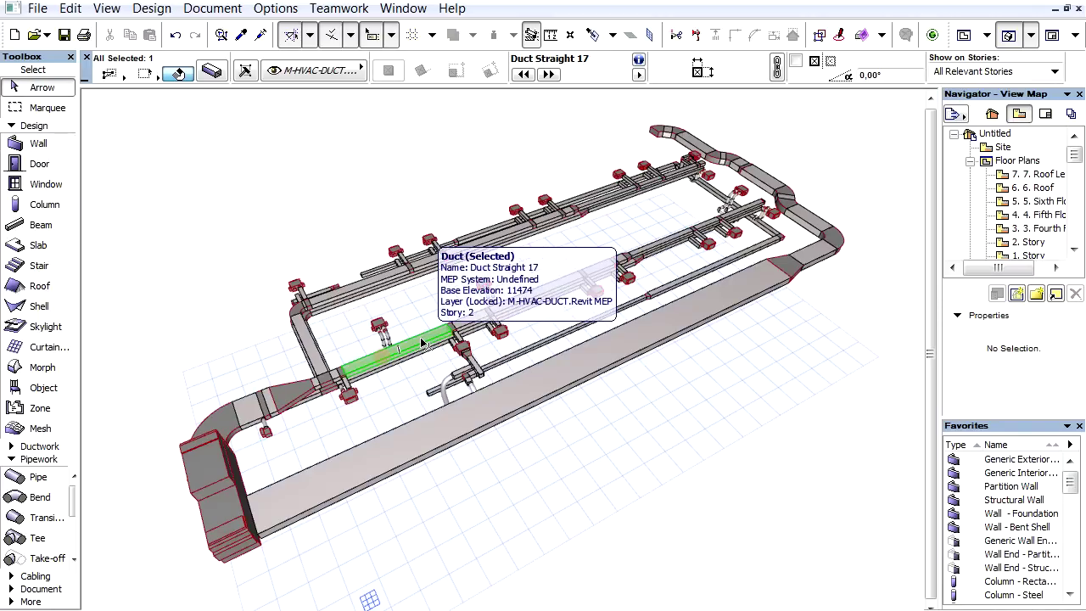
{"action": "left_click", "coordinate": [211, 72]}
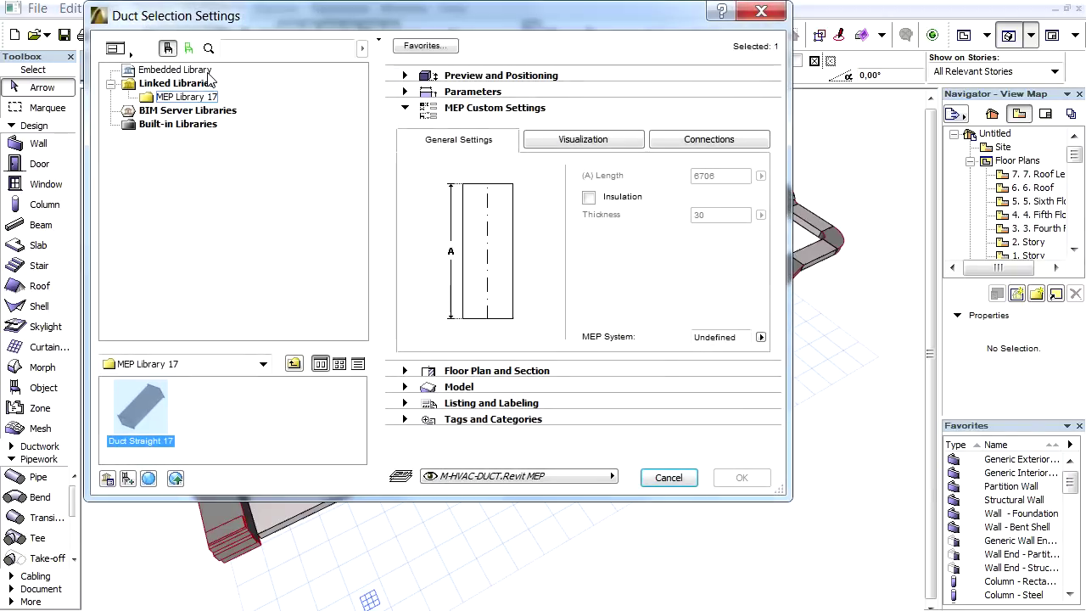
{"action": "left_click", "coordinate": [547, 146]}
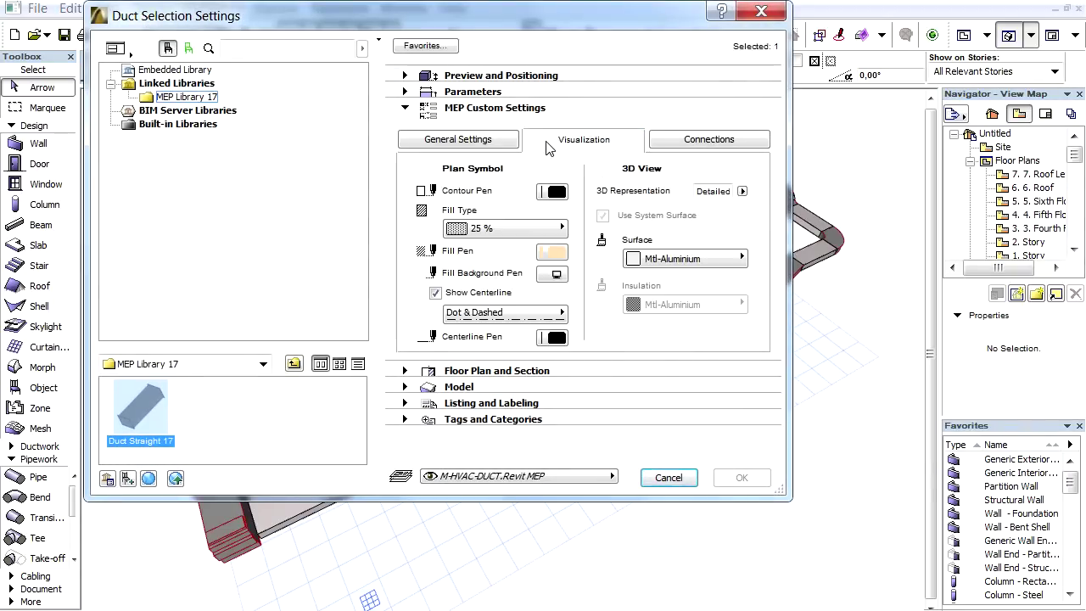
{"action": "left_click", "coordinate": [665, 148]}
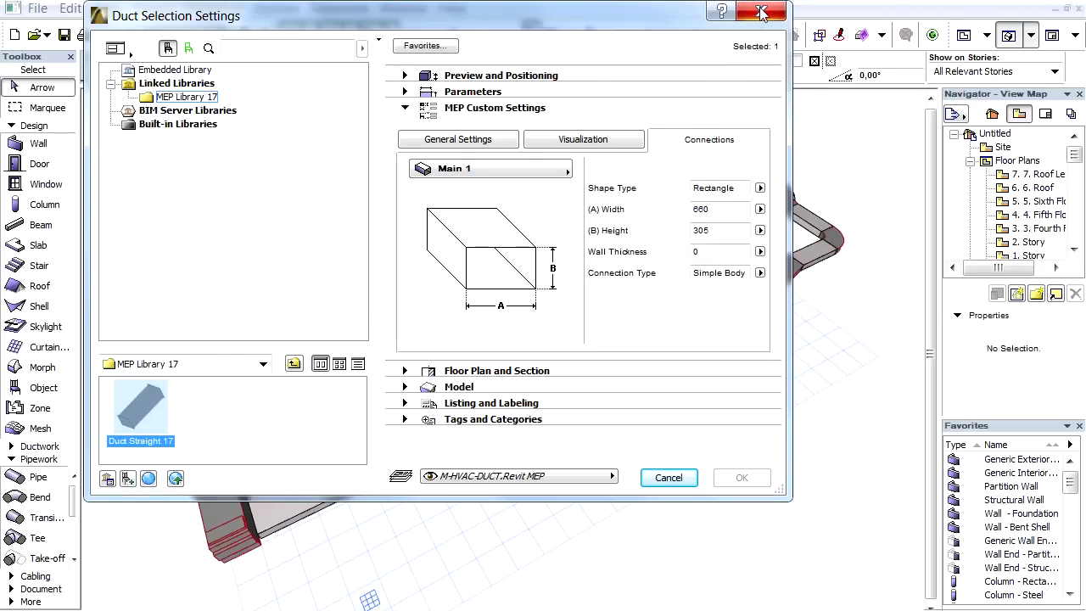
{"action": "left_click", "coordinate": [760, 11]}
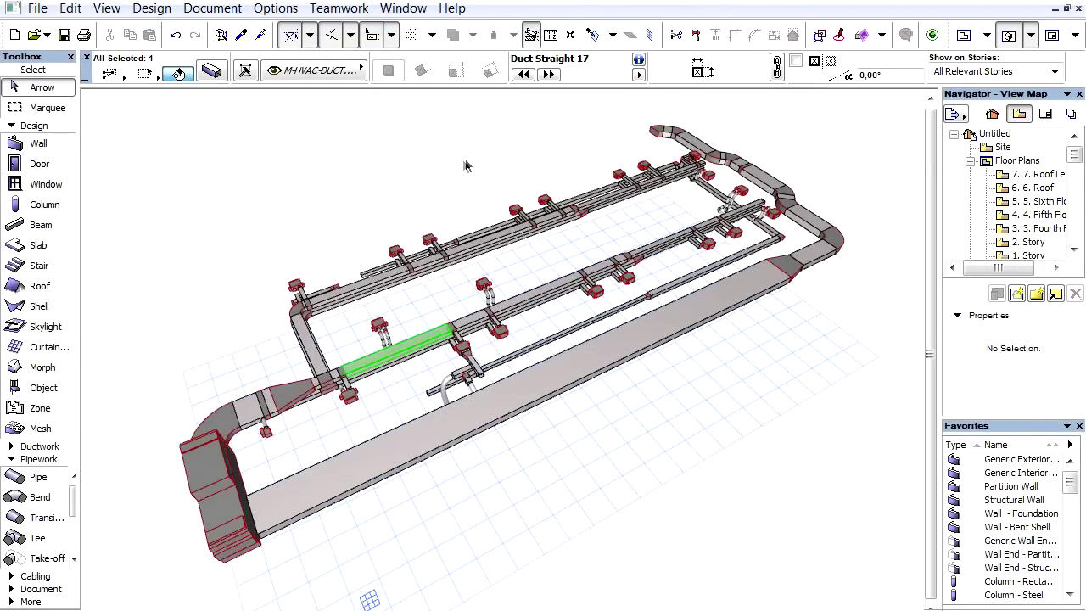
Zoom in and open the settings of the imported Custom Flow Equipment unit
{"action": "left_click", "coordinate": [462, 164]}
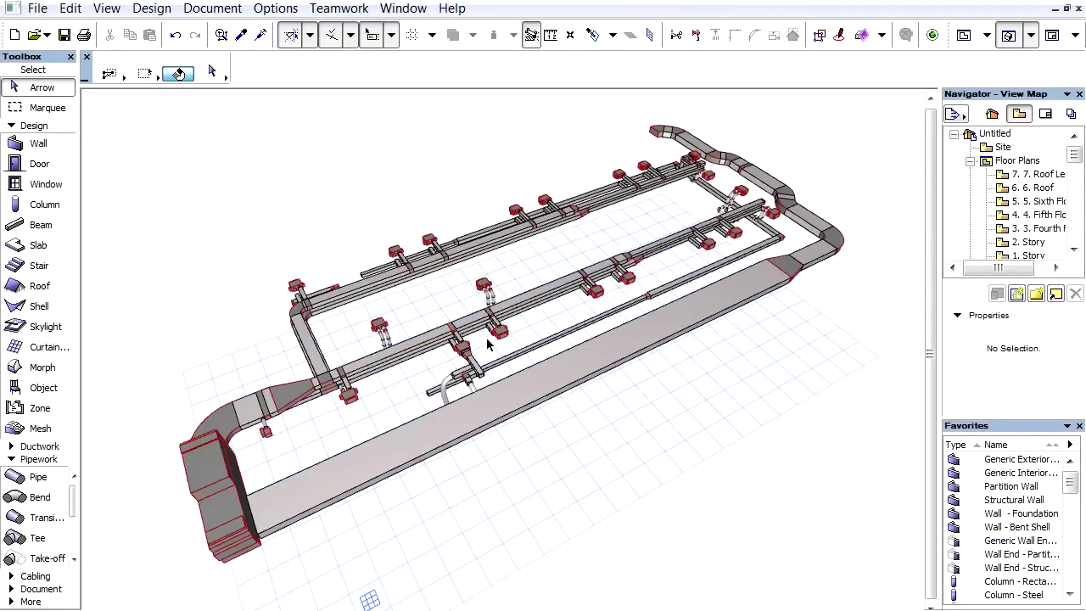
{"action": "scroll", "coordinate": [487, 337], "scroll_direction": "up", "scroll_amount": 3}
{"action": "scroll", "coordinate": [488, 337], "scroll_direction": "up", "scroll_amount": 3}
{"action": "scroll", "coordinate": [488, 338], "scroll_direction": "up", "scroll_amount": 3}
{"action": "scroll", "coordinate": [492, 341], "scroll_direction": "up", "scroll_amount": 2}
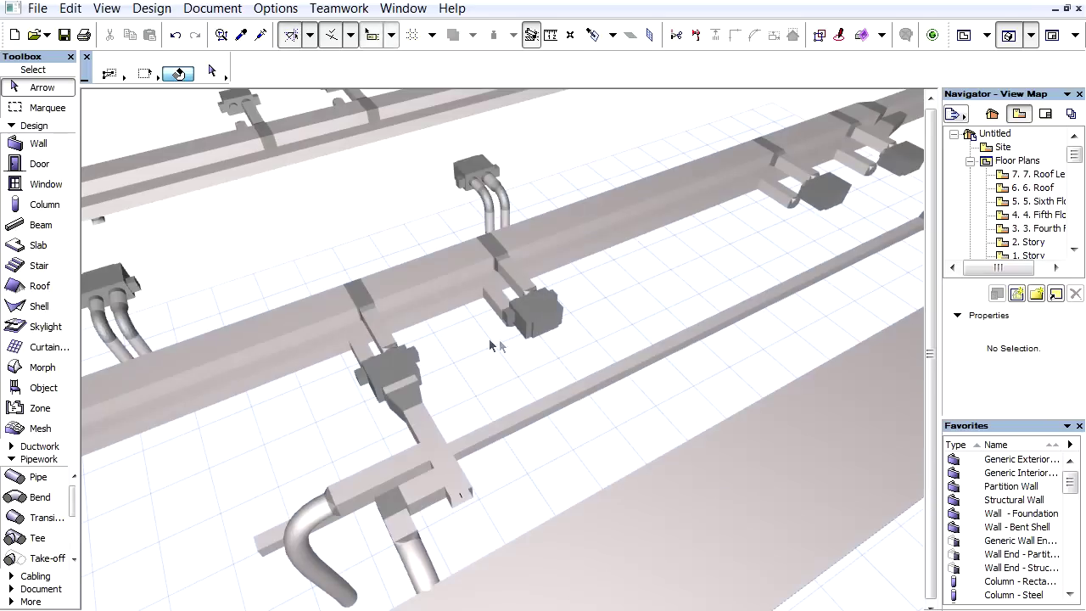
{"action": "left_click", "coordinate": [541, 330]}
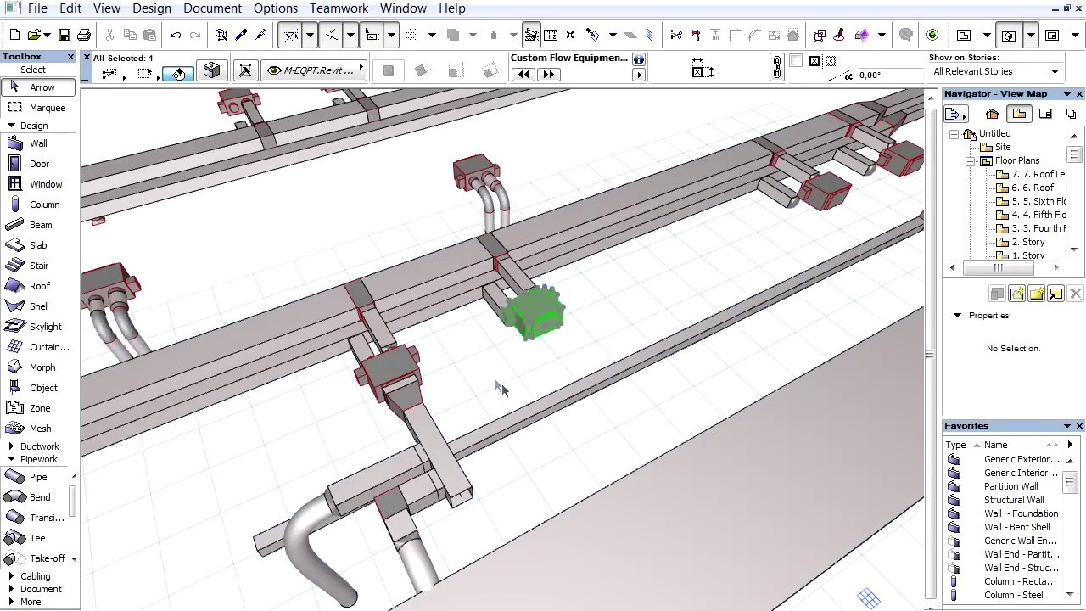
{"action": "left_click", "coordinate": [212, 72]}
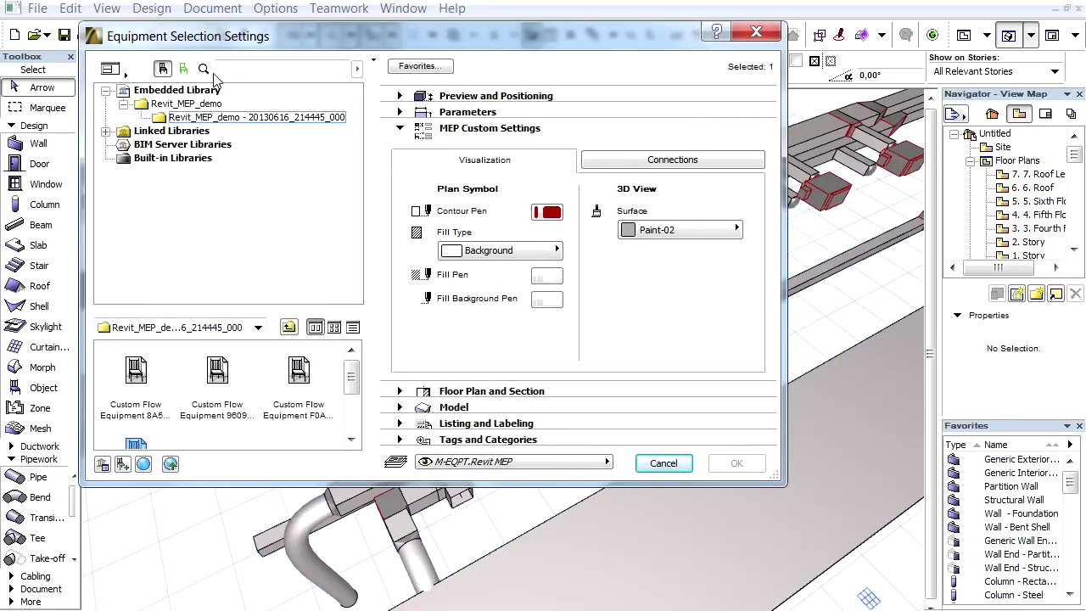
Check Connections #1 to #3 (round 254, 203, rectangular 508×356), then close and deselect
{"action": "left_click", "coordinate": [607, 168]}
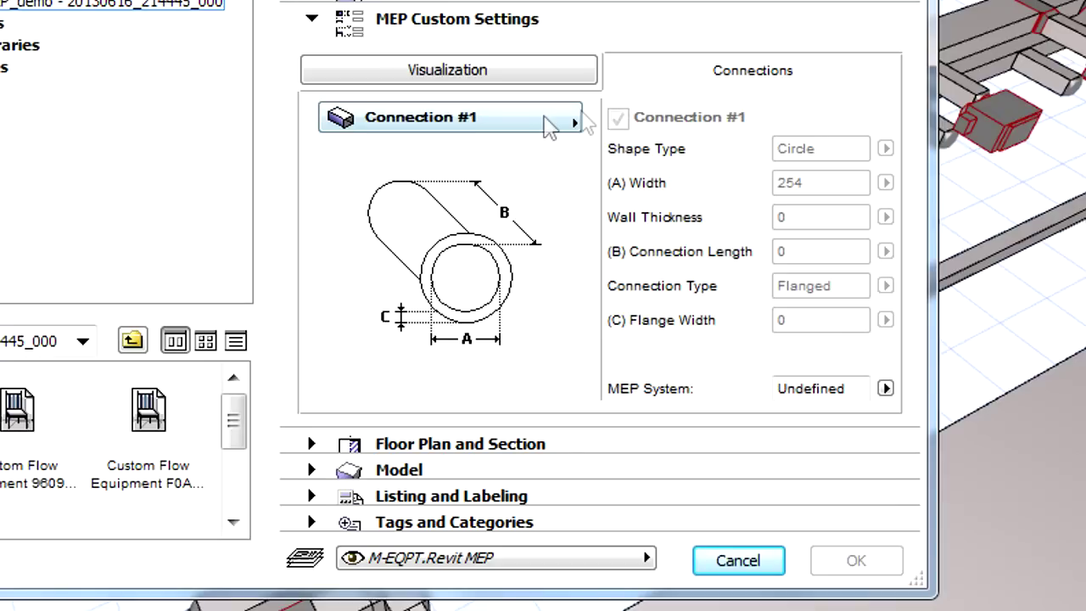
{"action": "left_click", "coordinate": [548, 191]}
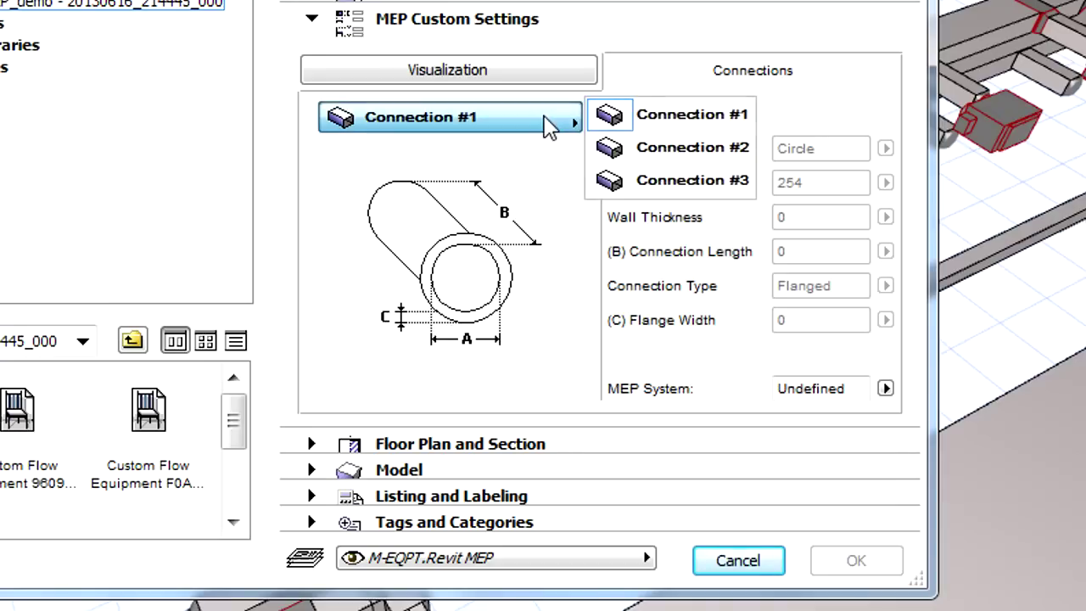
{"action": "left_click", "coordinate": [664, 152]}
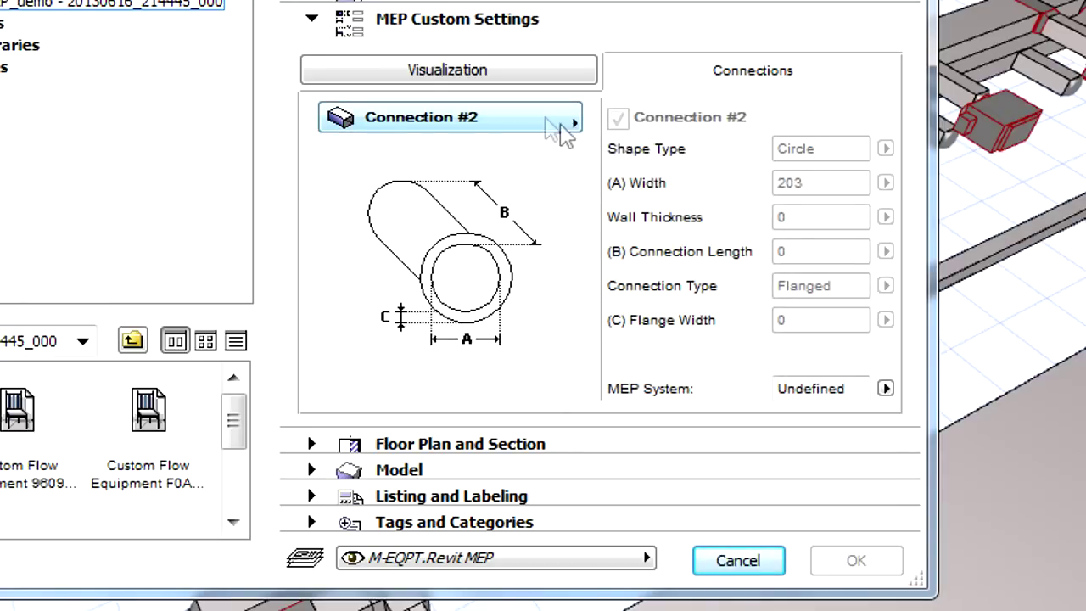
{"action": "left_click", "coordinate": [553, 126]}
{"action": "left_click", "coordinate": [678, 181]}
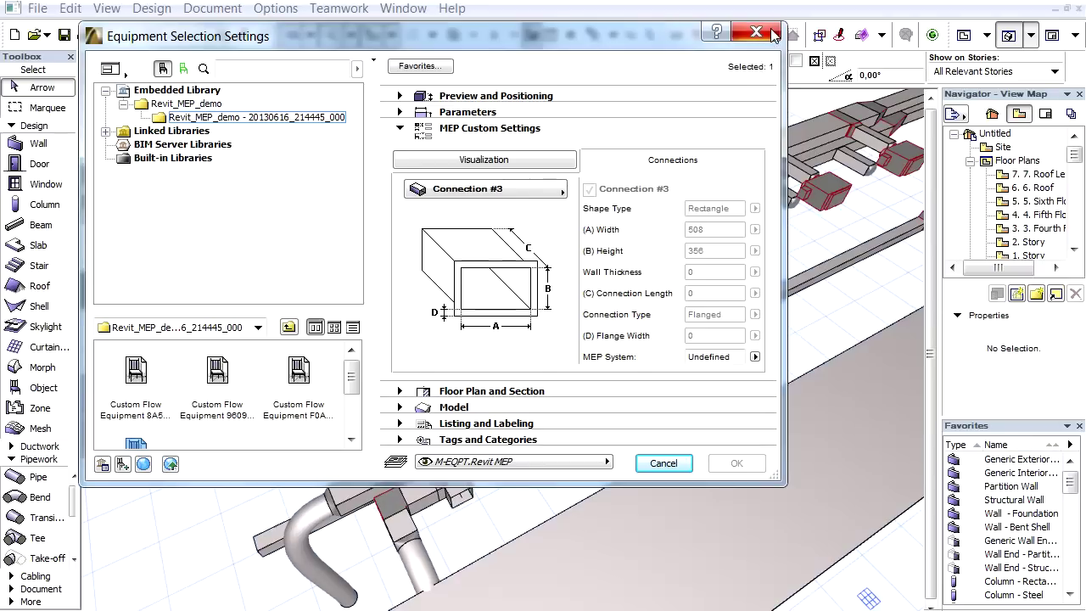
{"action": "key", "text": "Return"}
{"action": "left_click", "coordinate": [706, 102]}
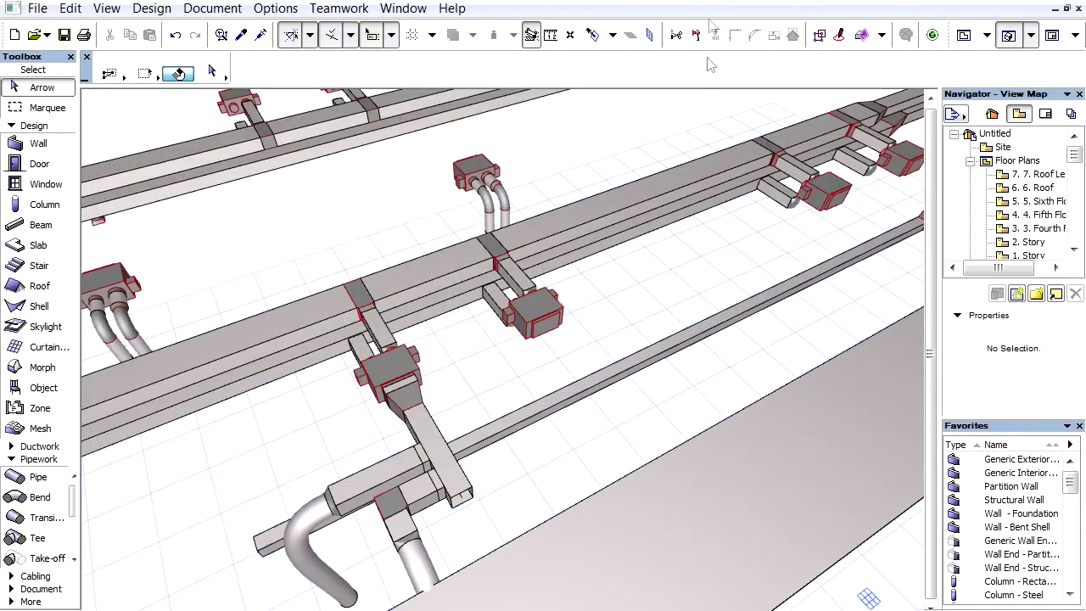